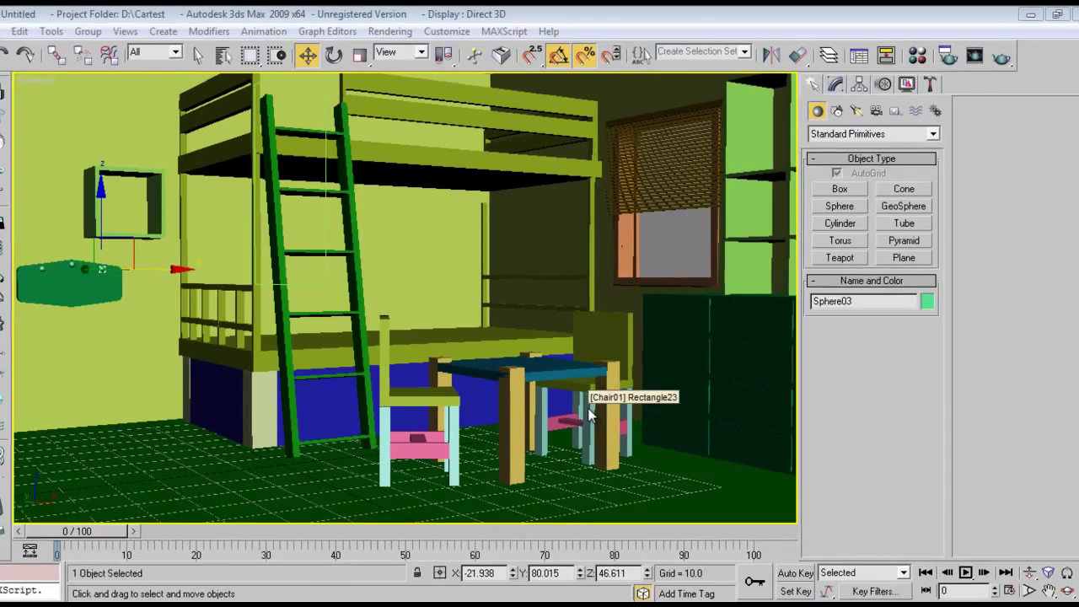
right_click(587, 411)
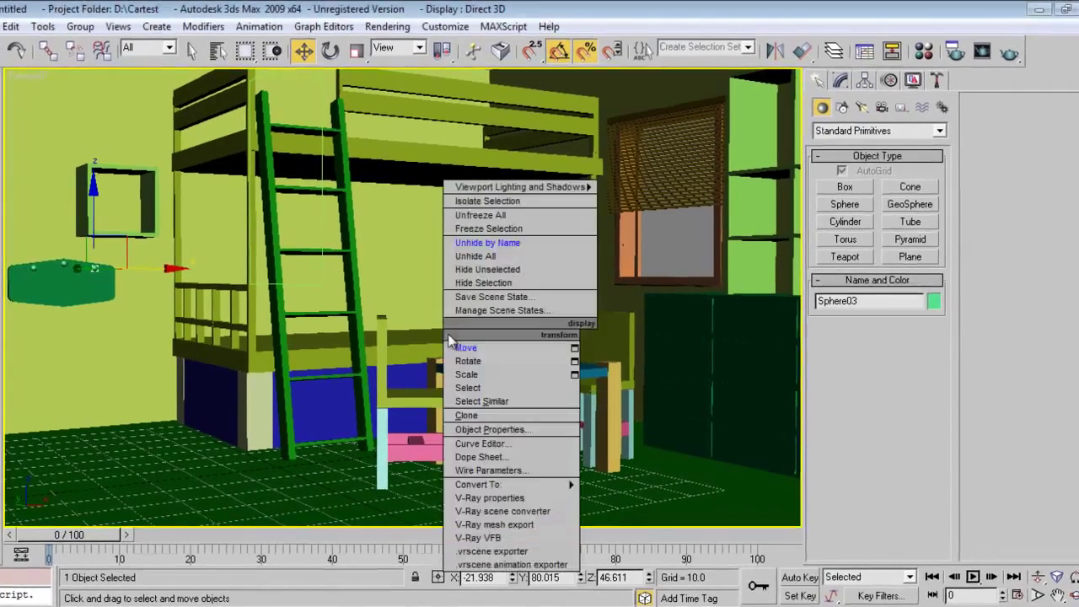
click(479, 350)
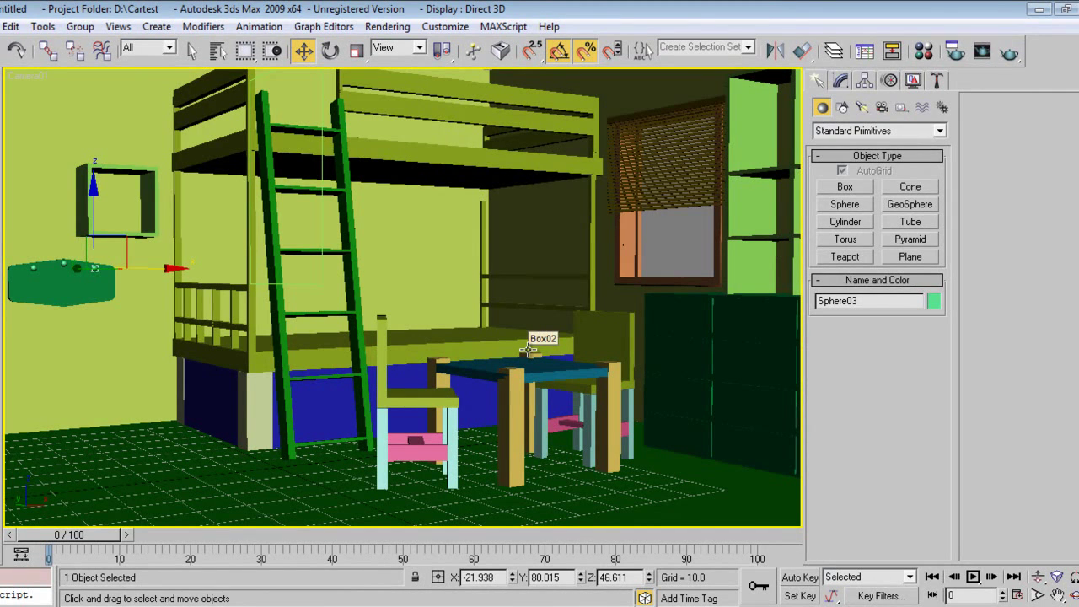
right_click(542, 350)
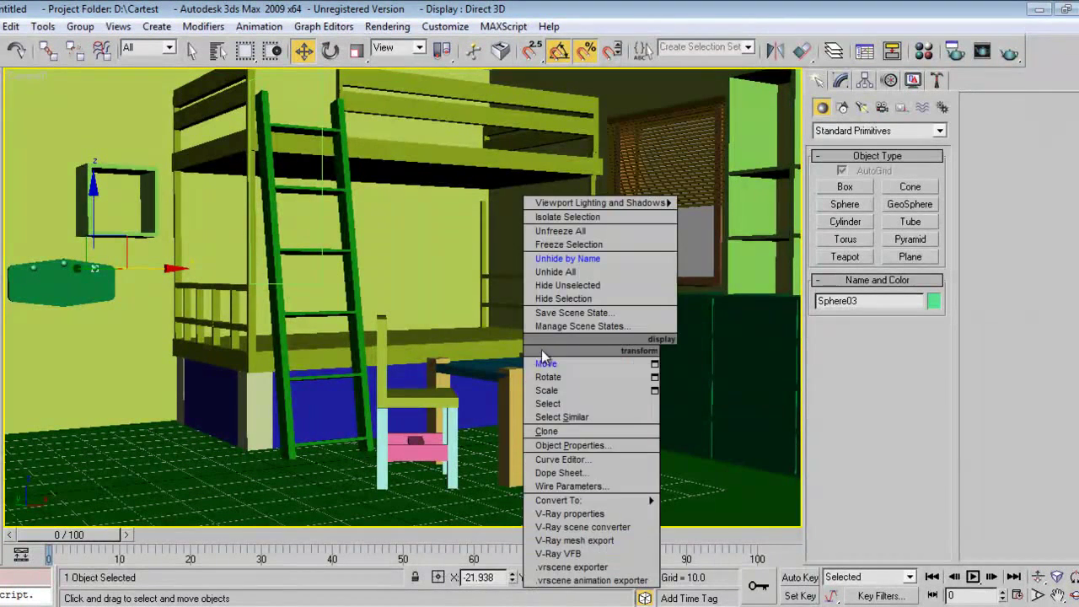
click(565, 363)
key(p)
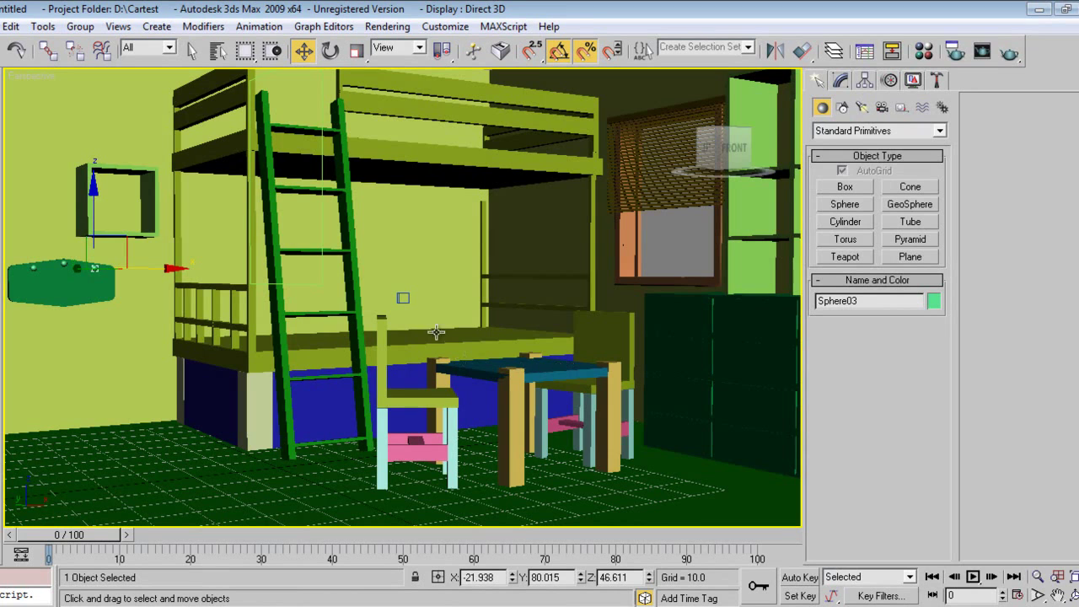
middle_drag(384, 277, 463, 388)
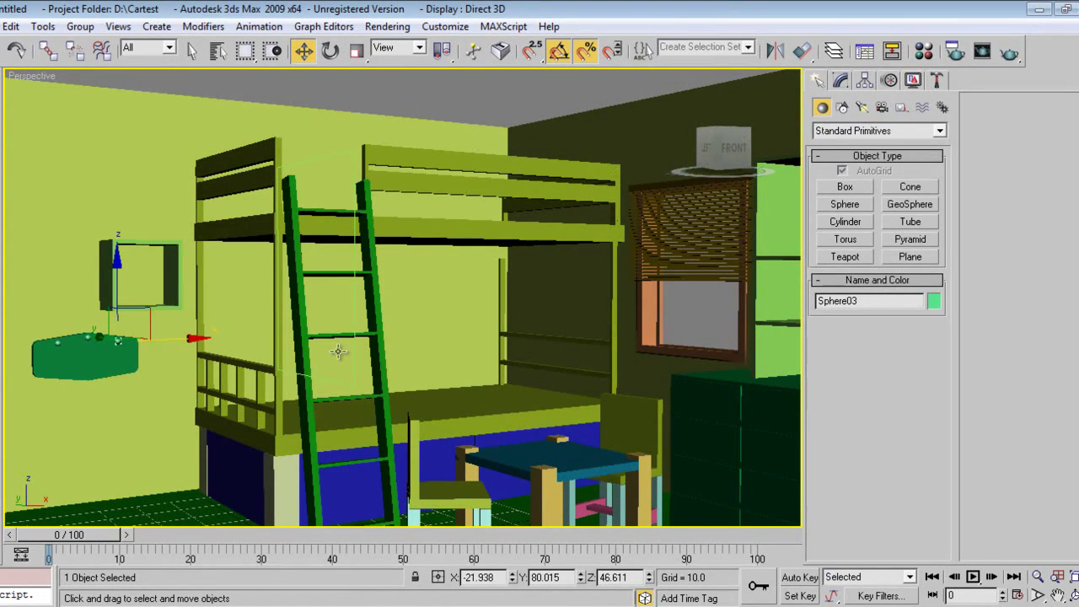
middle_drag(412, 318, 329, 317)
scroll(368, 204, up, 2)
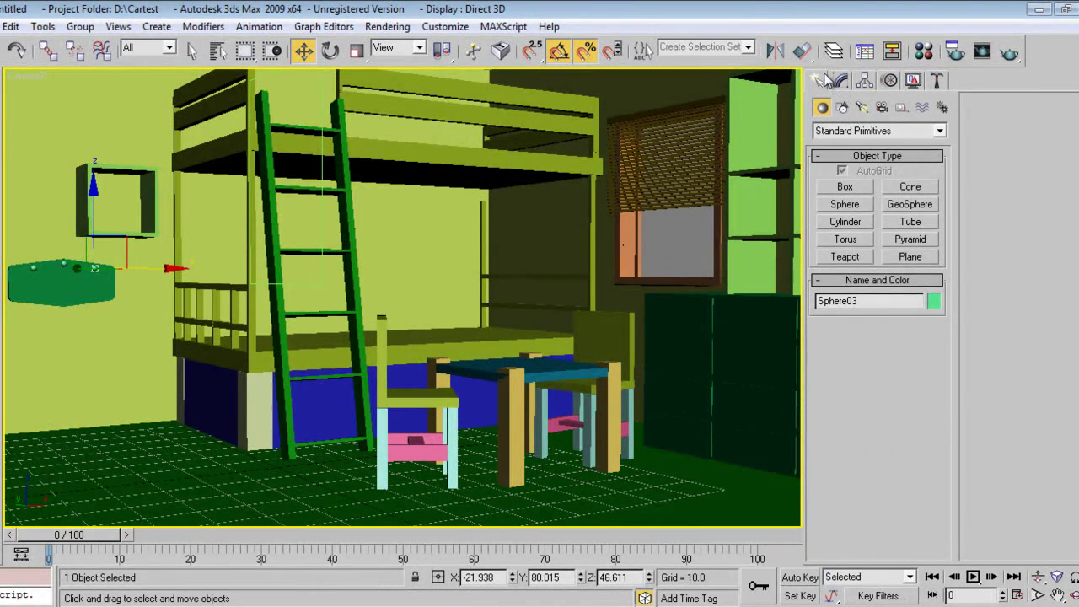
key(l)
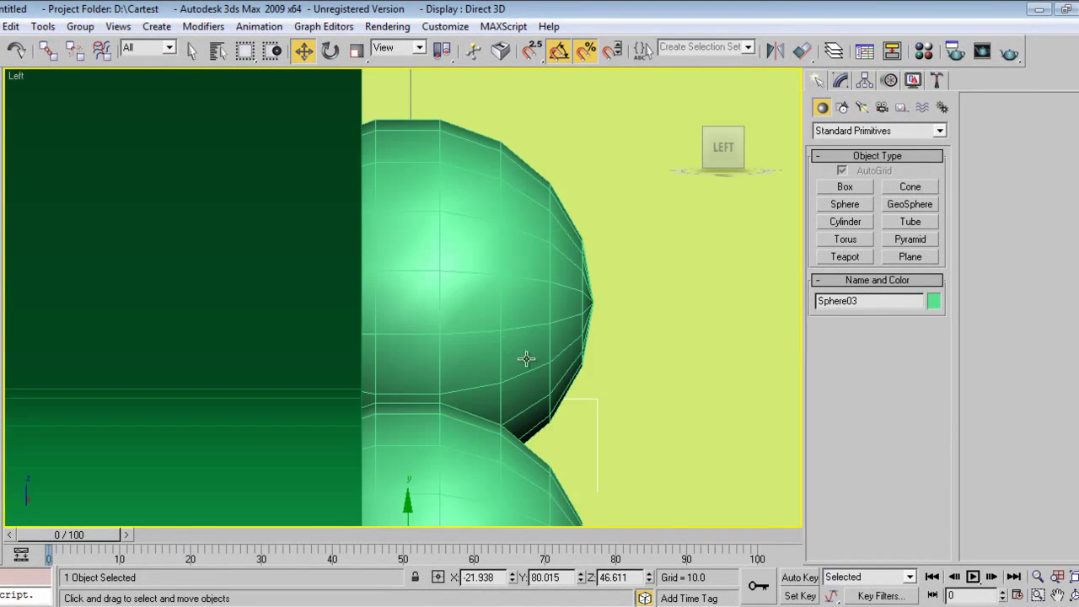
scroll(523, 354, down, 5)
middle_drag(595, 362, 429, 375)
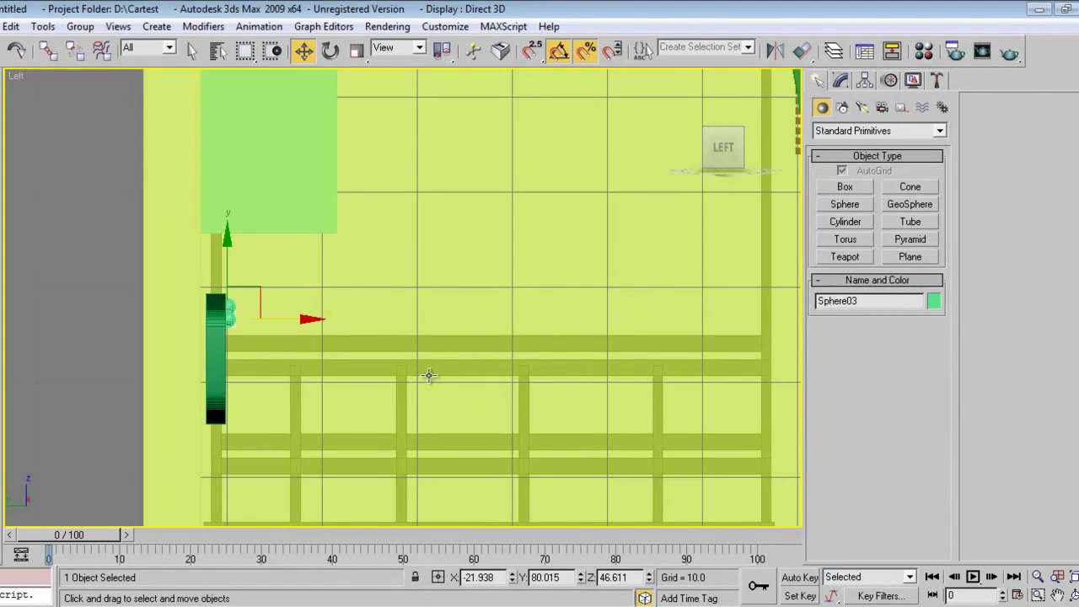
key(t)
key(p)
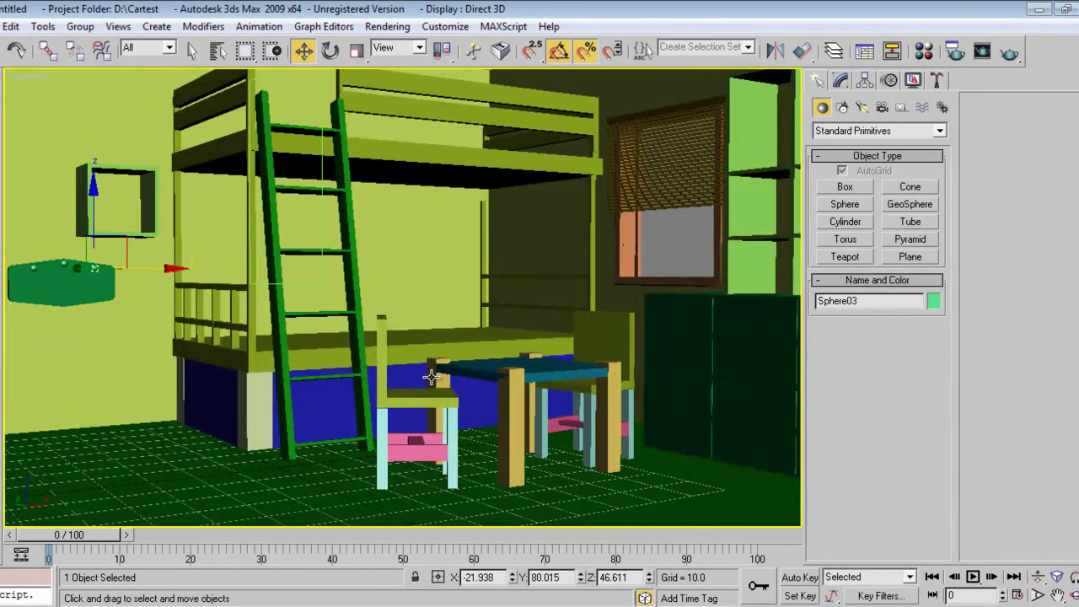
Select Camera01.Target from the scene's camera objects and raise it to about 49 on the Z axis
right_click(483, 259)
click(494, 272)
key(h)
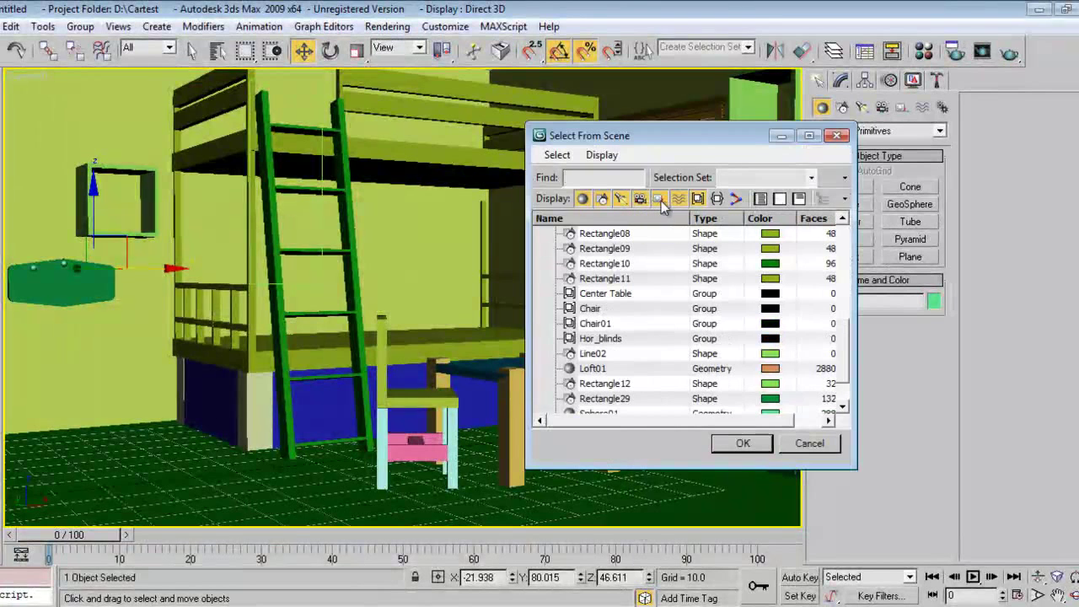
click(779, 198)
click(640, 199)
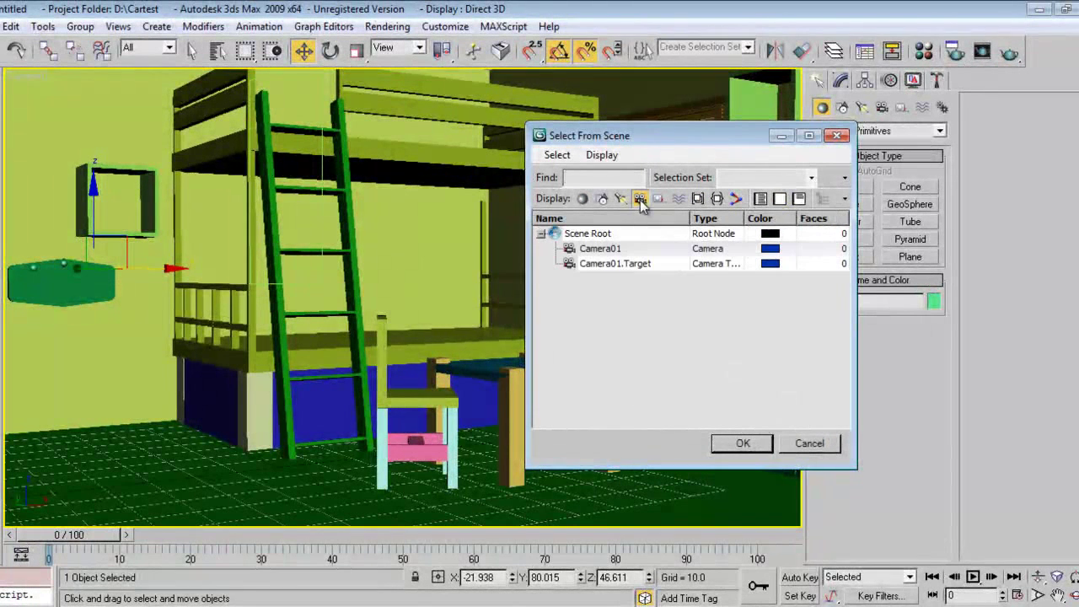
click(615, 263)
click(743, 443)
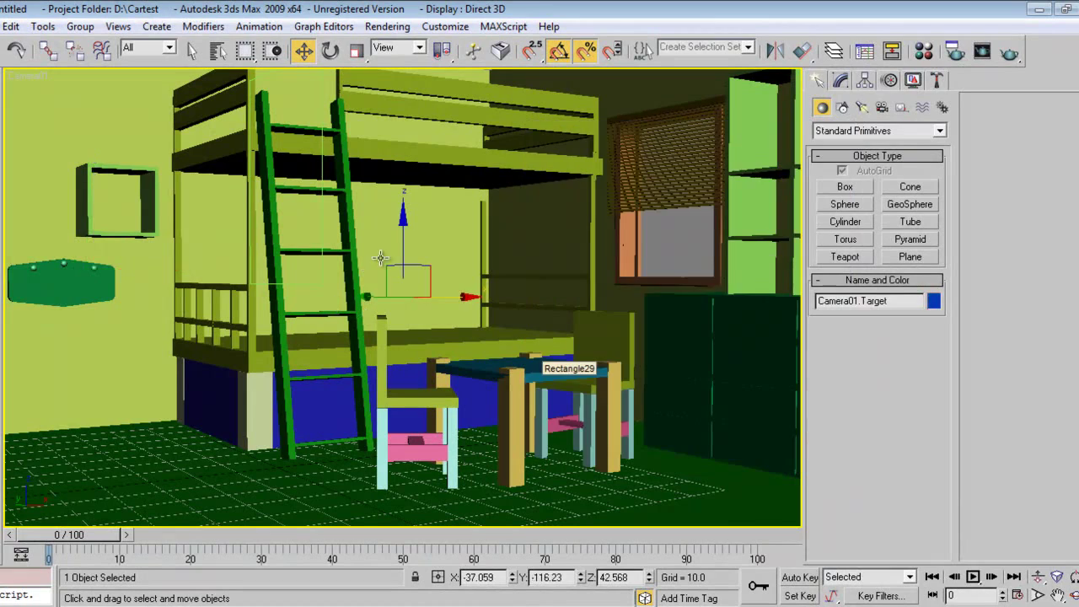
drag(399, 234, 404, 175)
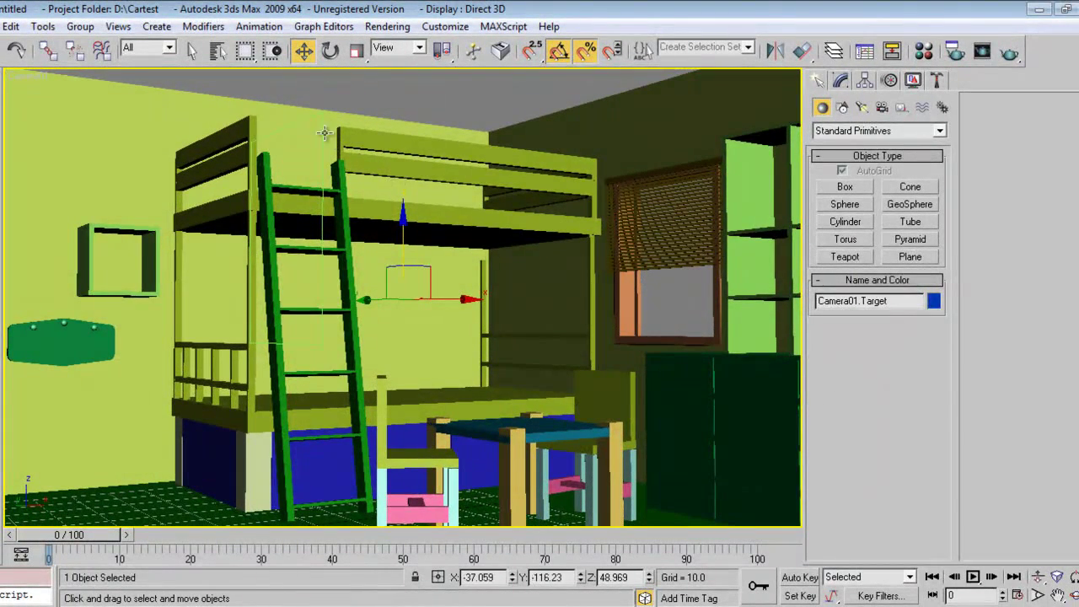
Add an Edit Poly modifier to the room walls object Line01
click(281, 114)
click(841, 80)
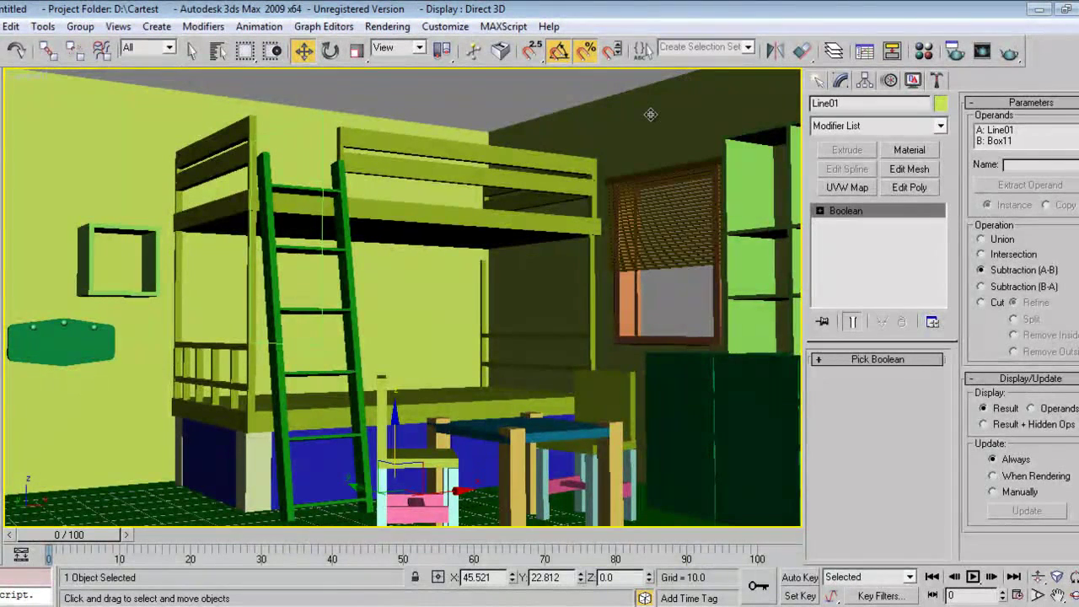
key(F3)
key(F3)
click(907, 186)
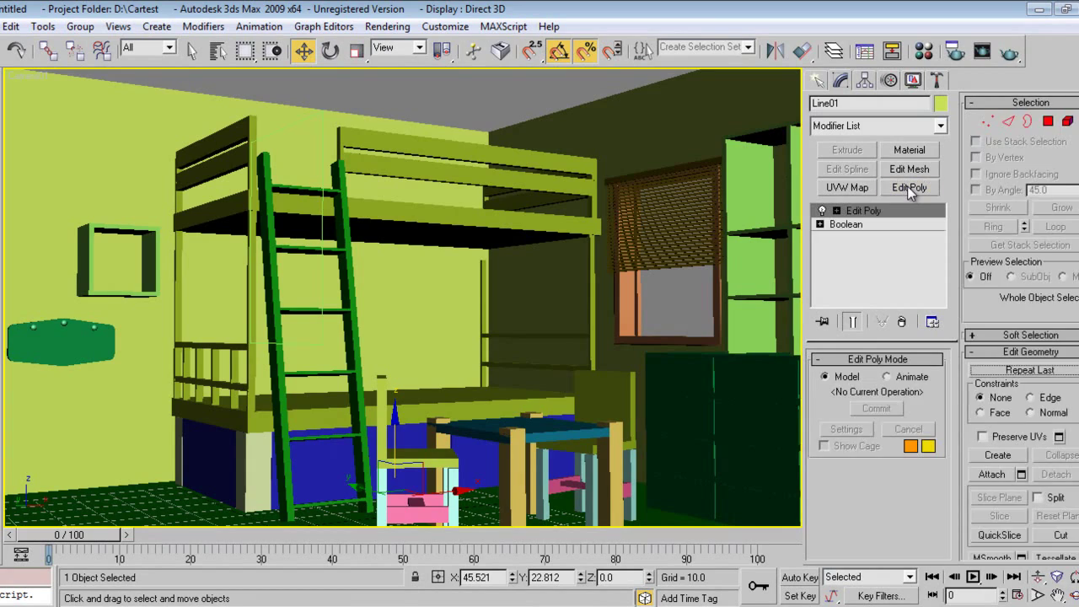
click(988, 123)
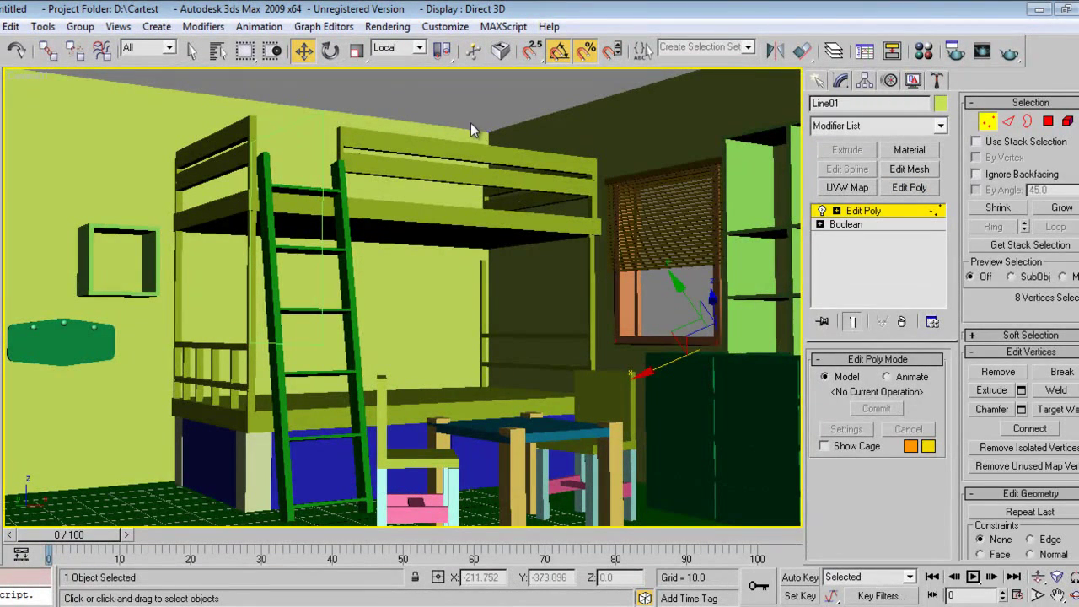
click(818, 80)
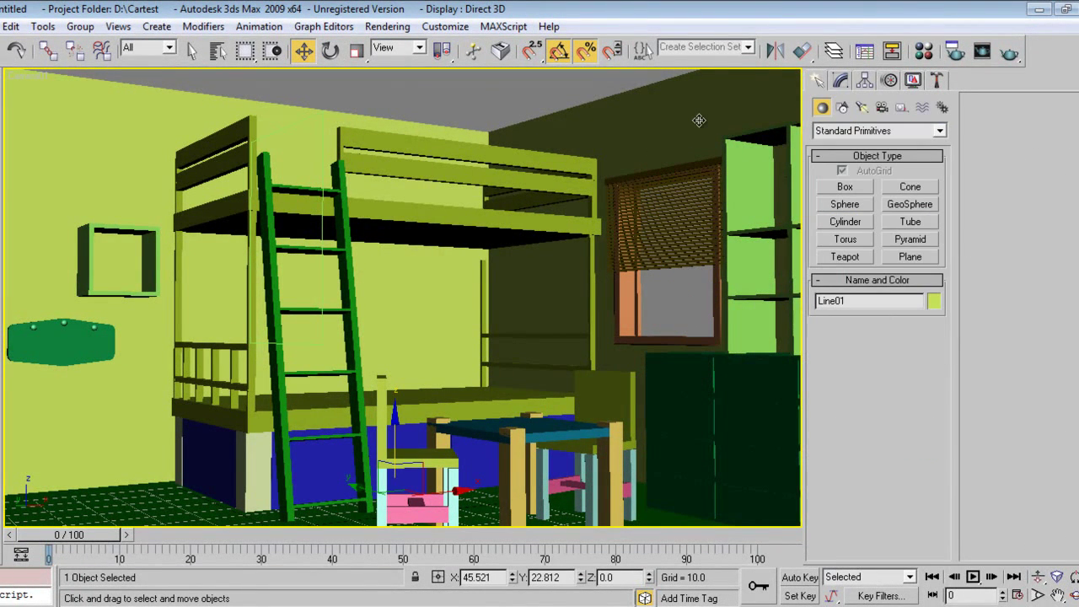
Select the top vertices at the three corners of the walls in the Perspective view
right_click(662, 199)
click(681, 217)
key(p)
scroll(599, 262, down, 4)
click(840, 80)
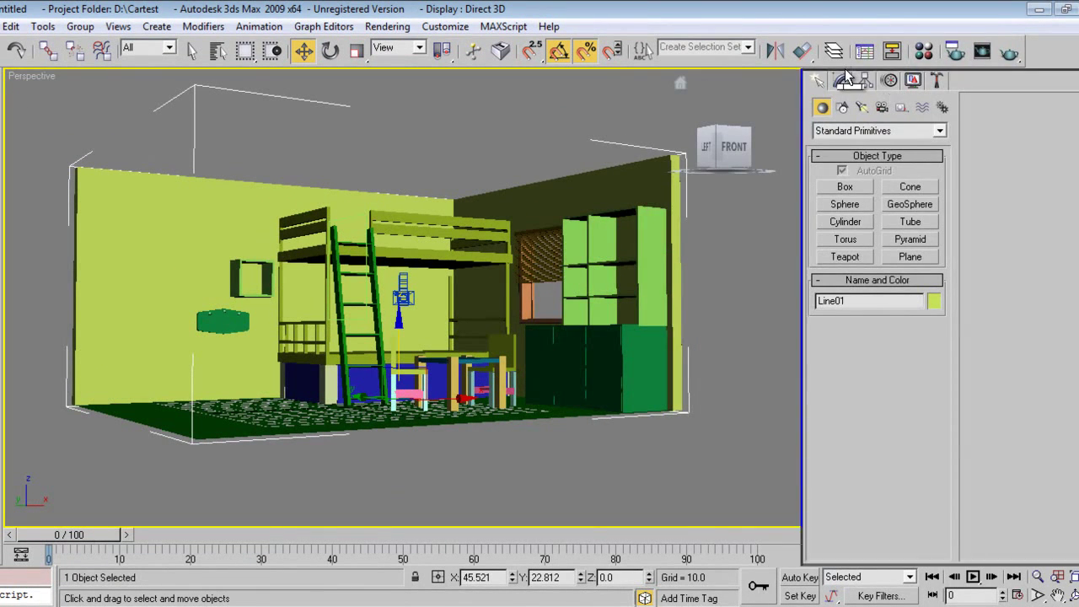
click(987, 120)
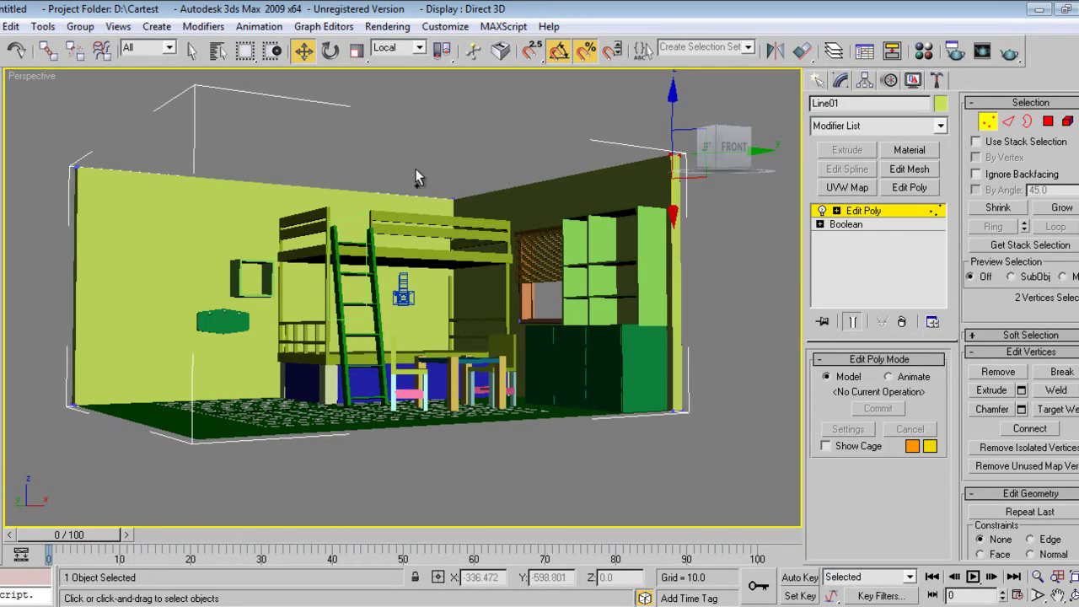
ctrl+drag(416, 170, 479, 209)
ctrl+drag(44, 137, 152, 197)
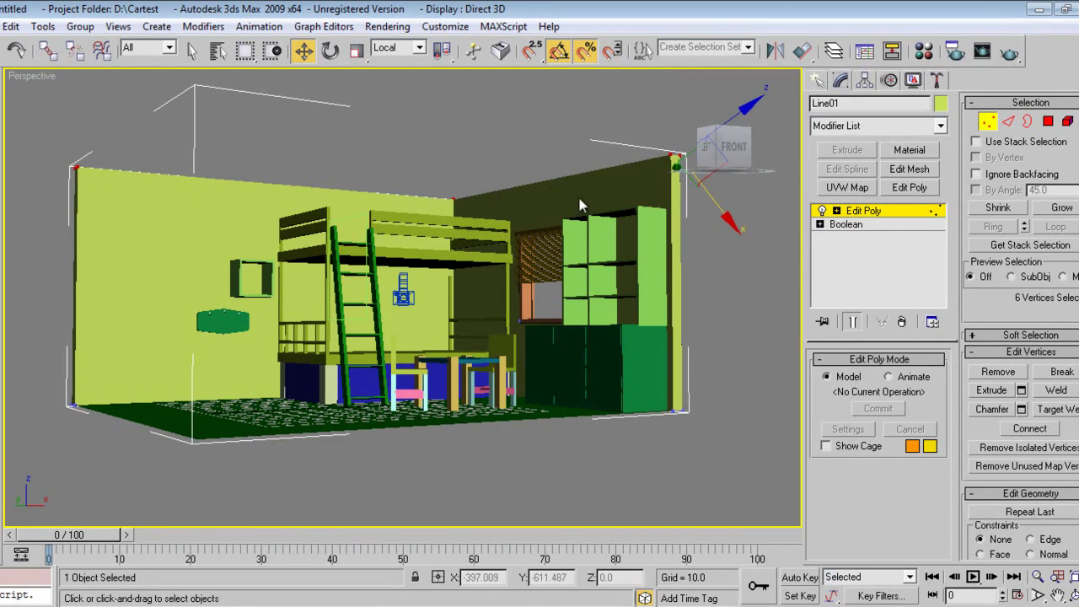
Set the reference coordinate system to View and raise the selected top wall vertices to about Z 136.8
click(419, 47)
click(388, 61)
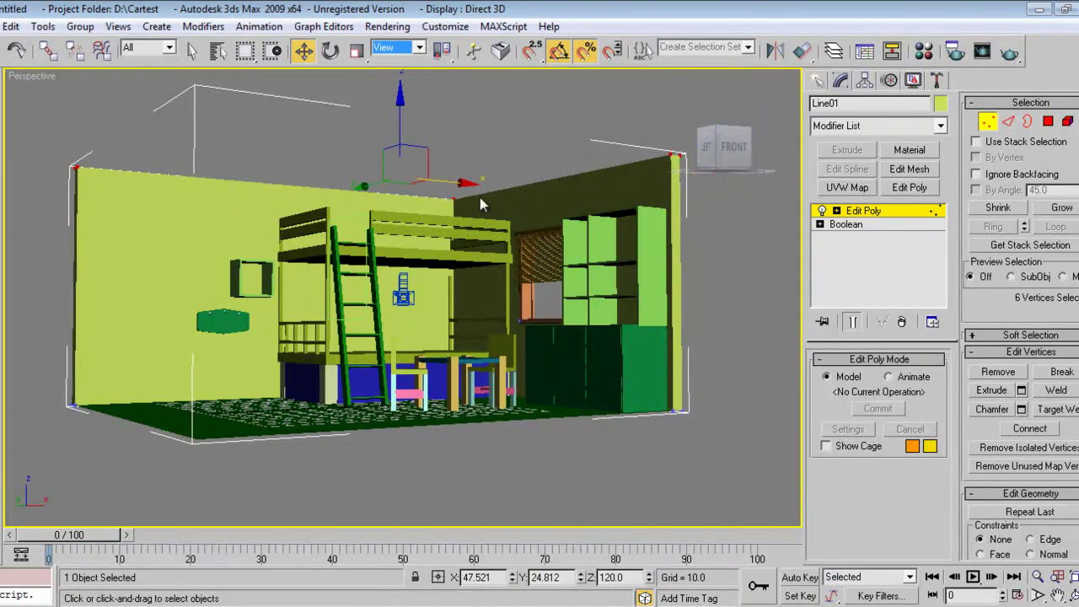
drag(402, 137, 396, 93)
click(817, 80)
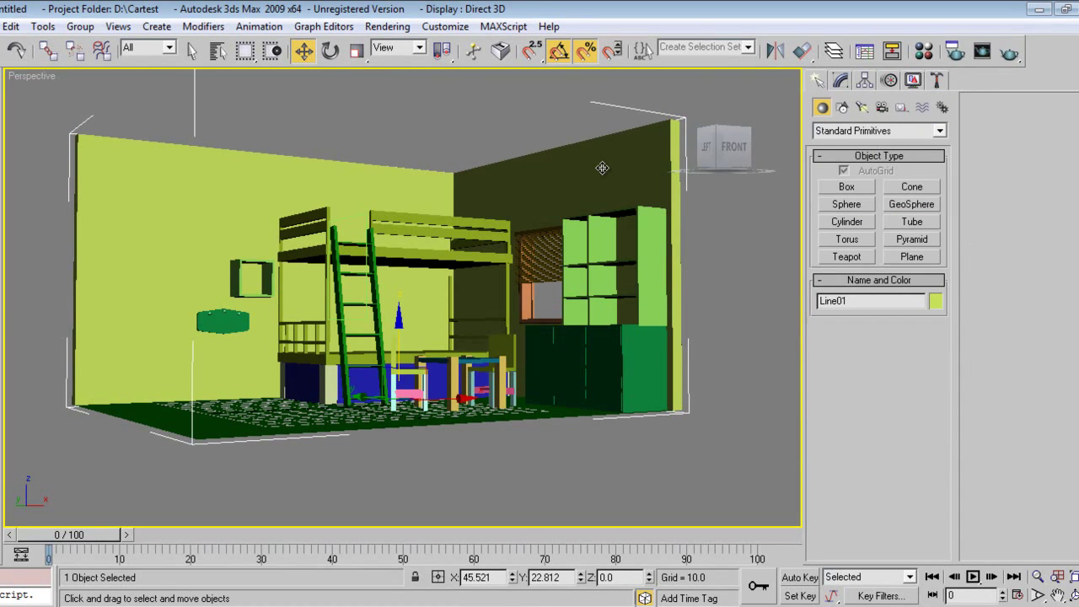
scroll(602, 168, up, 5)
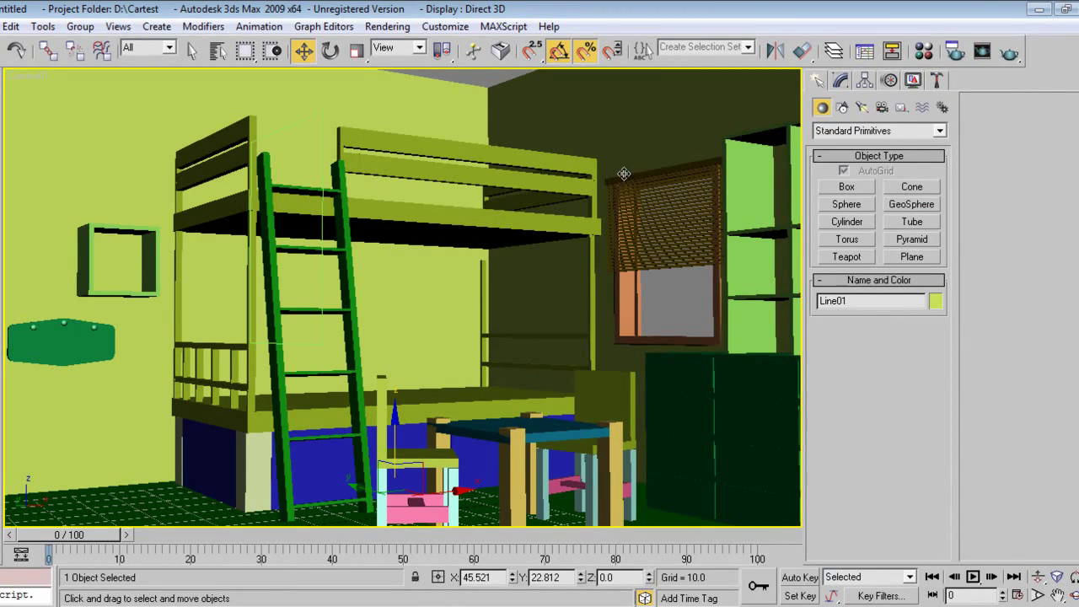
Raise the walls' top vertices further in the Left view and return to the camera view
click(842, 80)
click(987, 122)
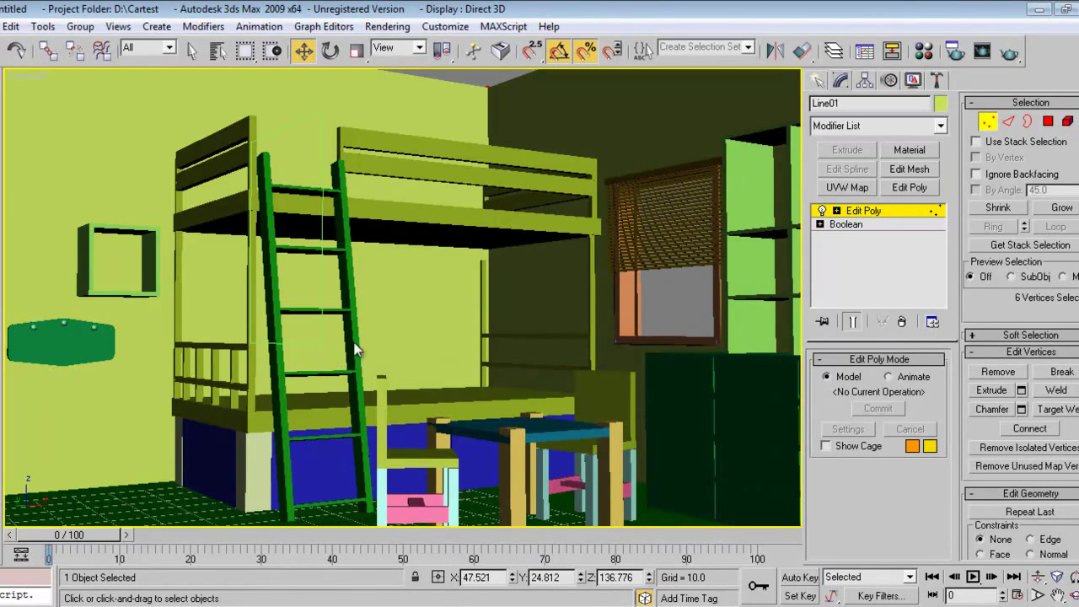
click(719, 154)
scroll(527, 222, down, 2)
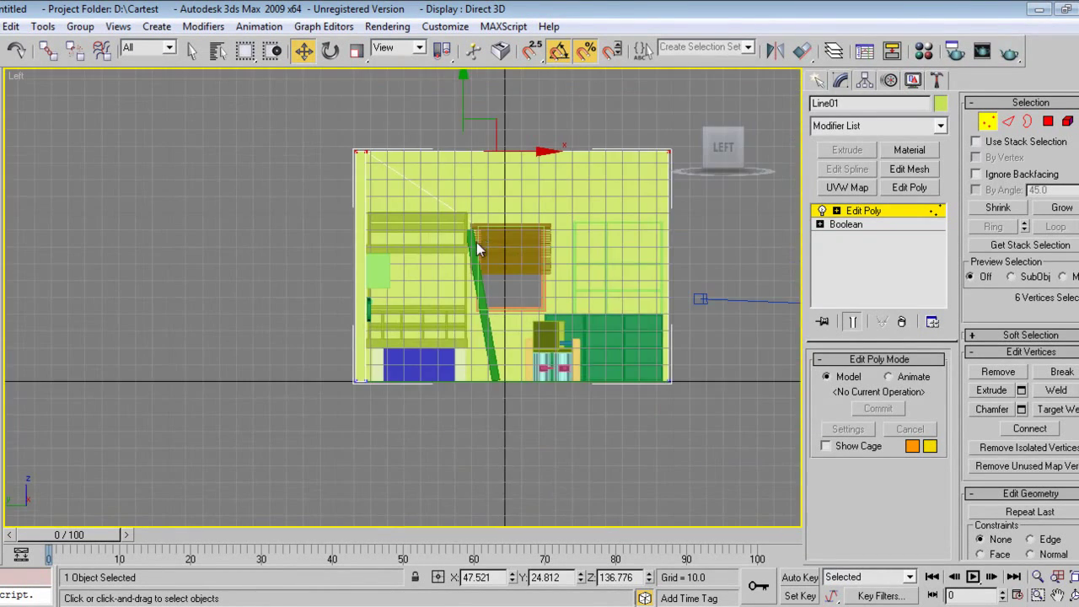
middle_drag(477, 249, 466, 266)
scroll(461, 183, down, 1)
drag(436, 131, 435, 123)
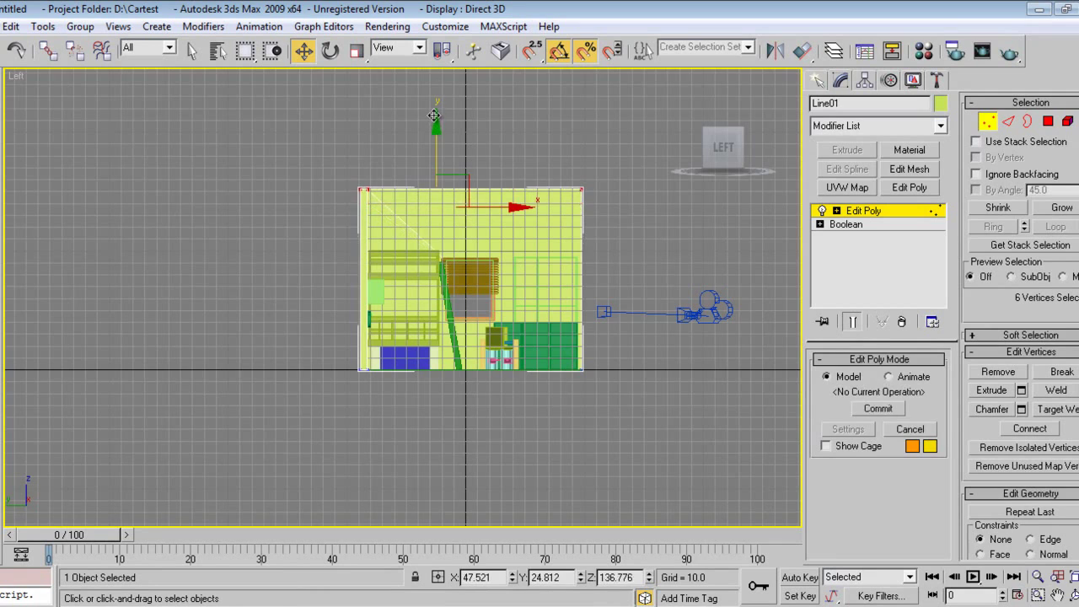
key(c)
click(815, 81)
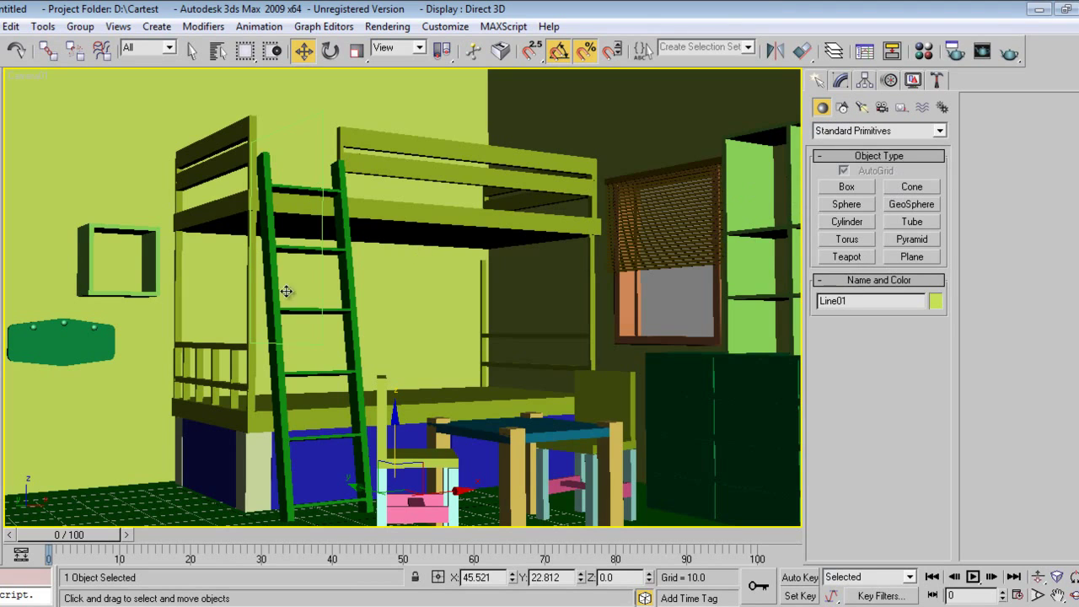
Clone the wall-mounted square shelf Rectangle12 upward as a single instance, at about Z 99.6
right_click(159, 303)
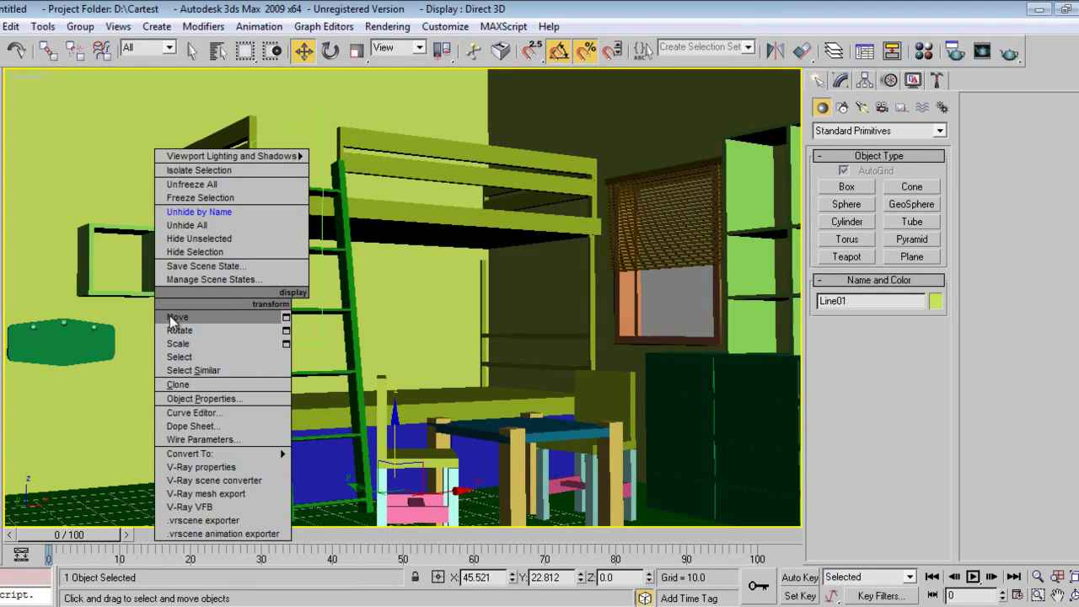
click(171, 318)
click(153, 294)
key(F3)
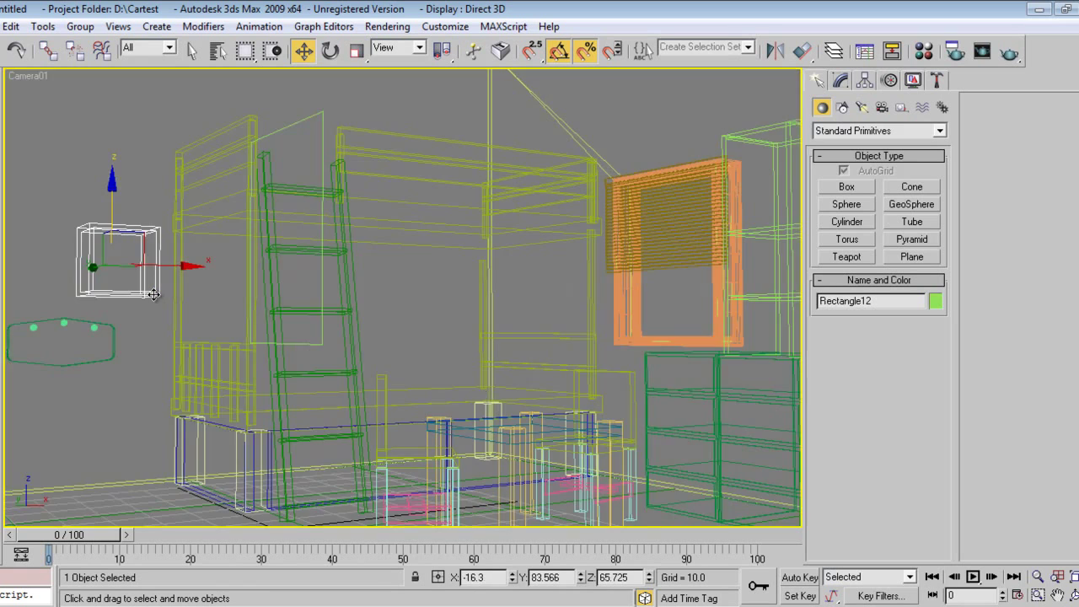
key(F3)
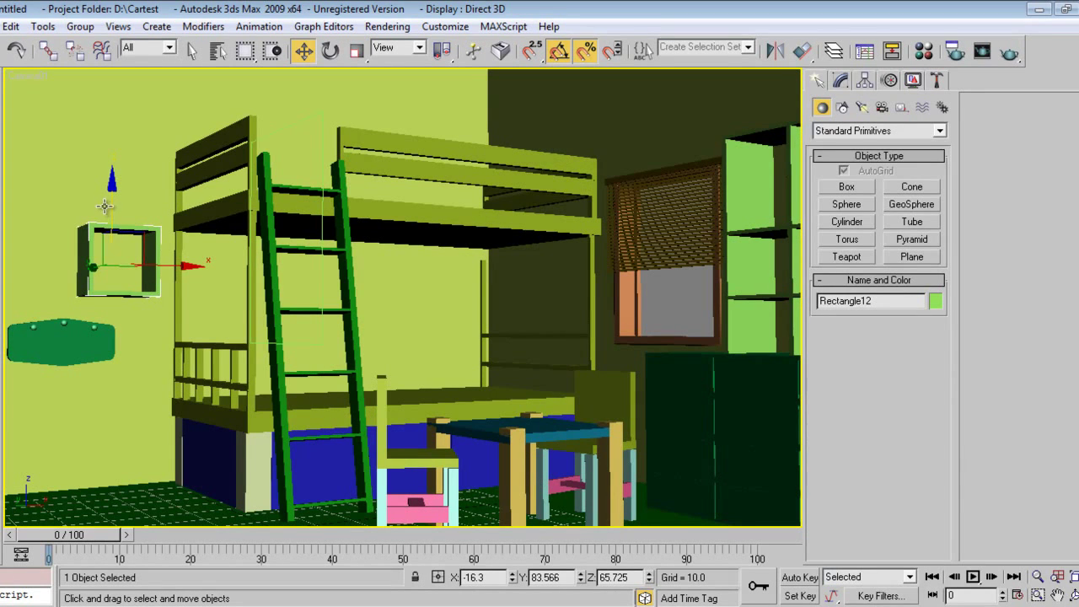
shift+drag(113, 204, 114, 97)
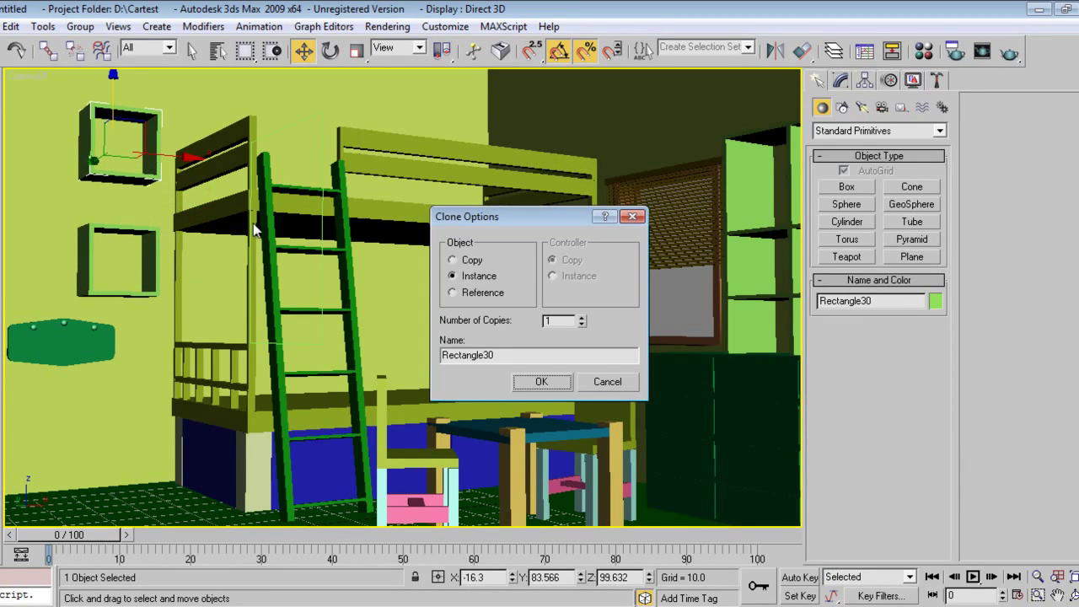
click(540, 381)
Set the Extrude amount of the cloned square shelf to 2
key(p)
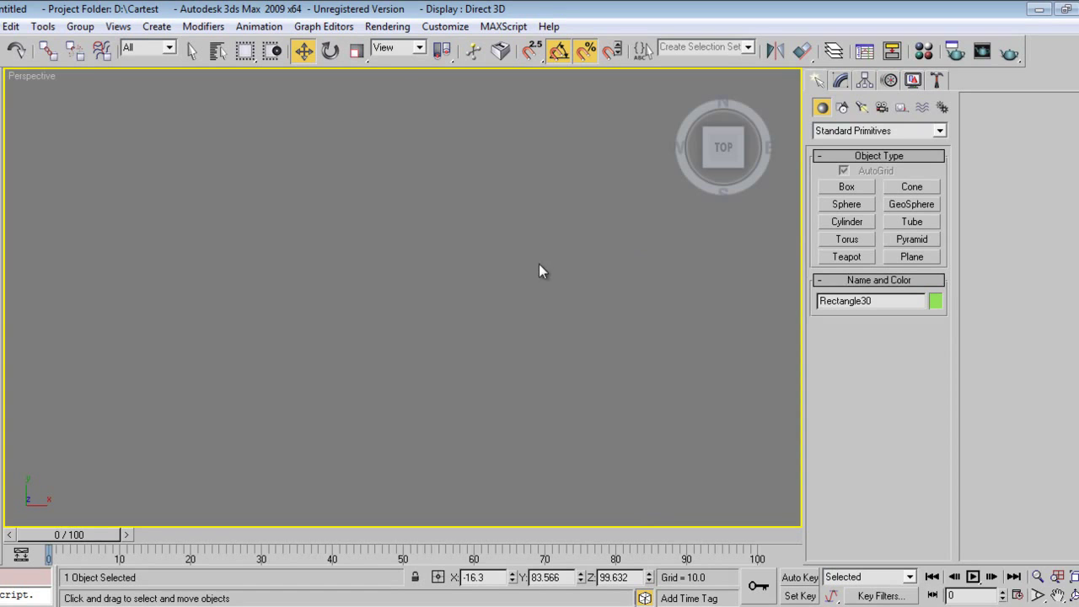
key(z)
key(F3)
scroll(403, 412, down, 3)
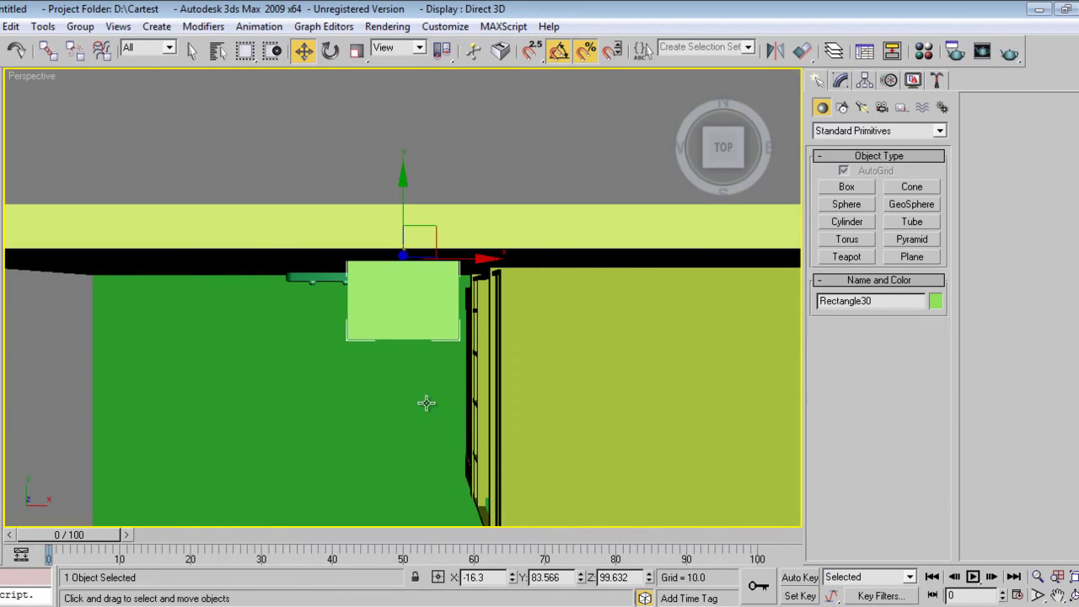
alt+middle_drag(443, 402, 456, 280)
click(840, 81)
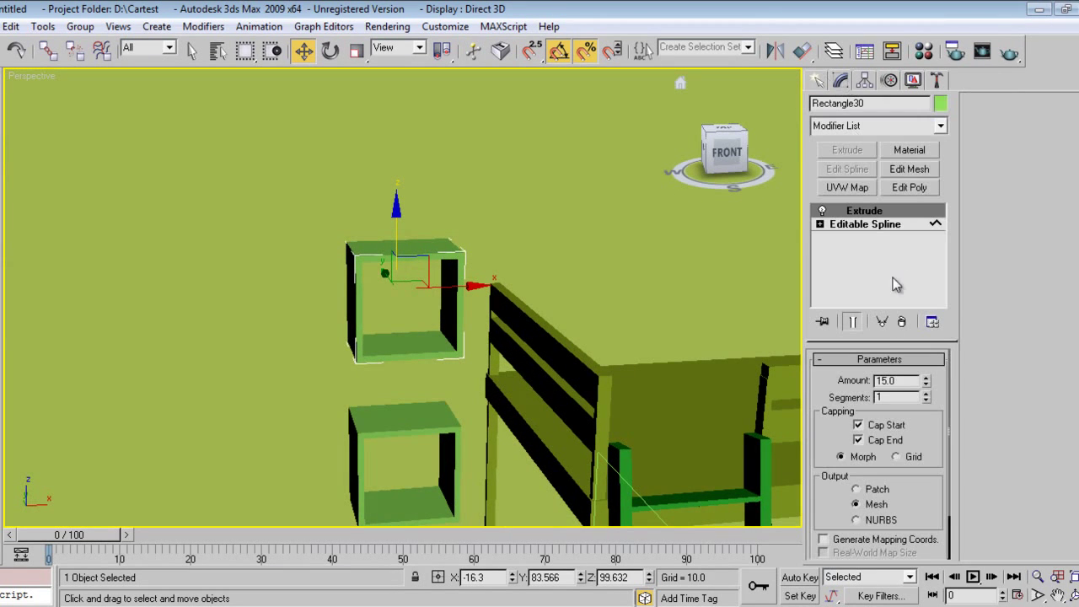
double_click(896, 380)
text(2)
key(Return)
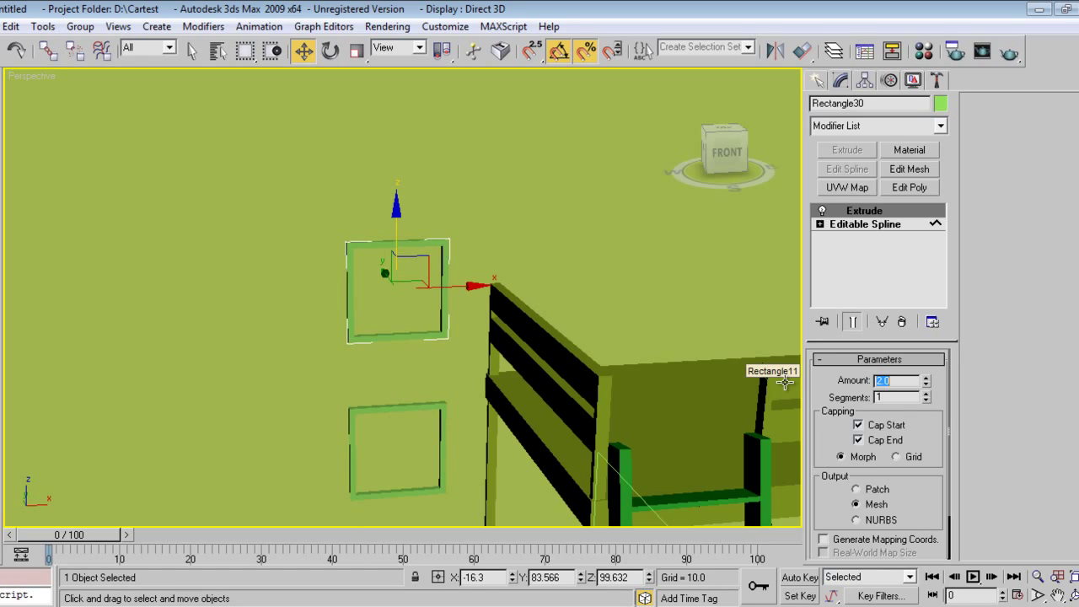
Undo the last Extrude amount change on the two instanced wall squares
right_click(754, 393)
click(613, 384)
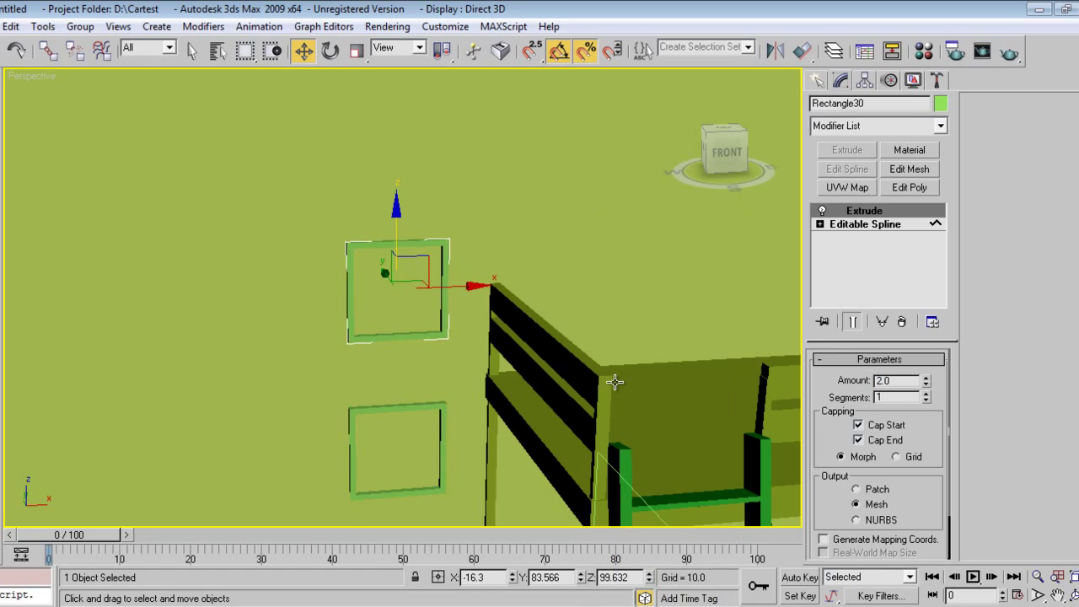
key(ctrl+z)
Try to make the upper wall square independent of its instance with an Extrude amount of 2
click(885, 322)
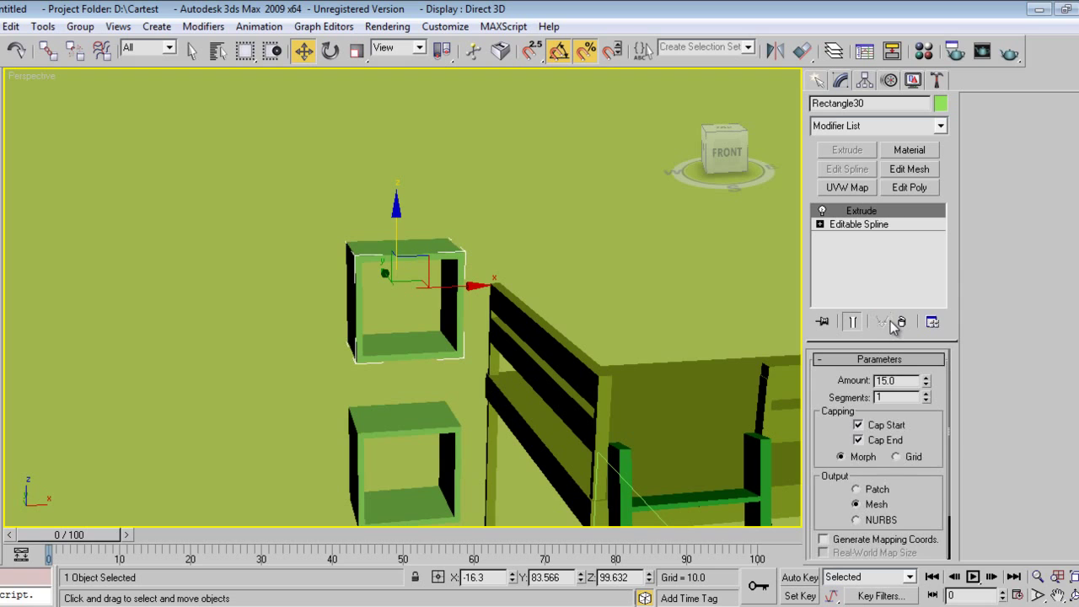
drag(918, 382, 835, 376)
text(2)
key(Return)
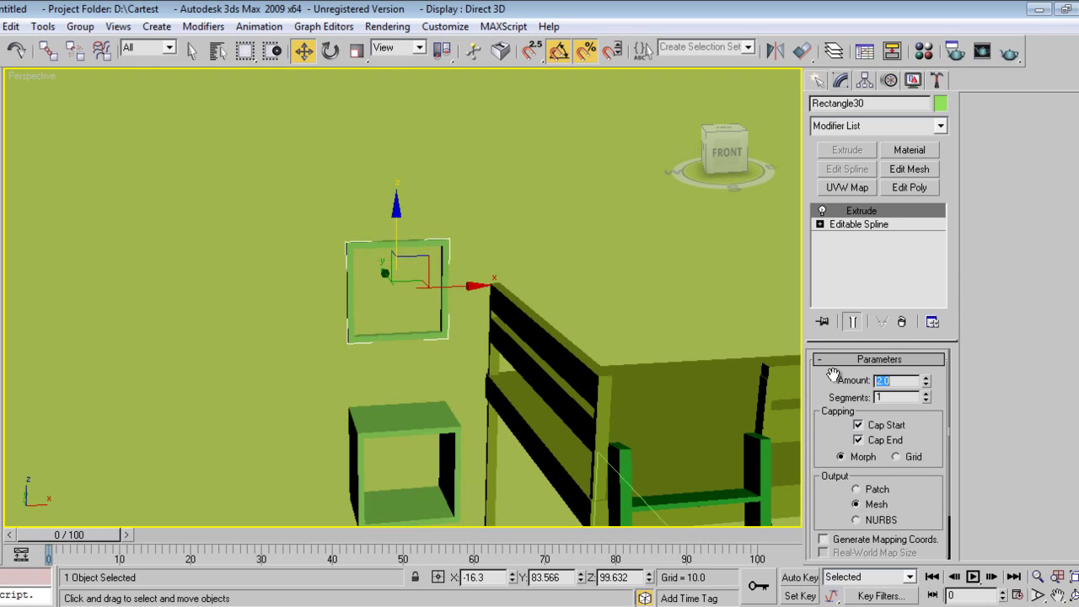
alt+middle_drag(433, 381, 432, 357)
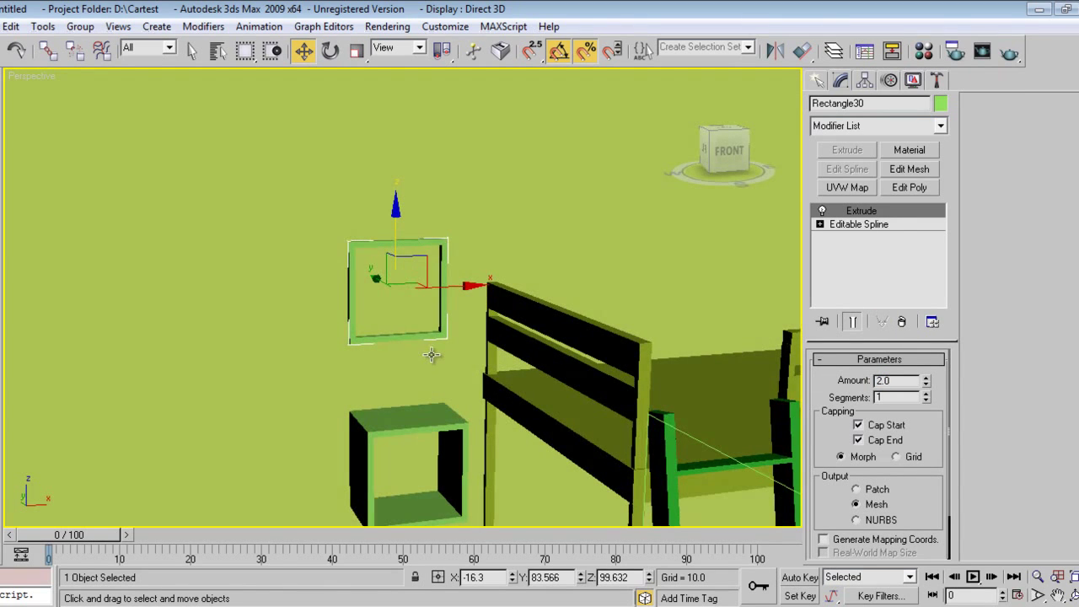
key(ctrl+z)
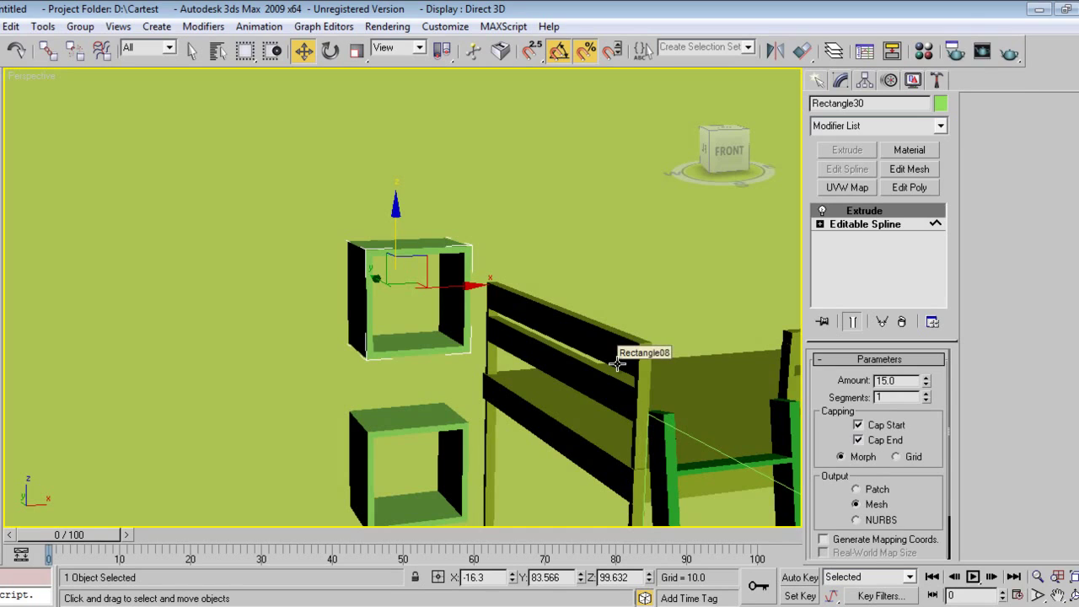
Make the upper wall square unique and set its Extrude amount to 2
click(878, 325)
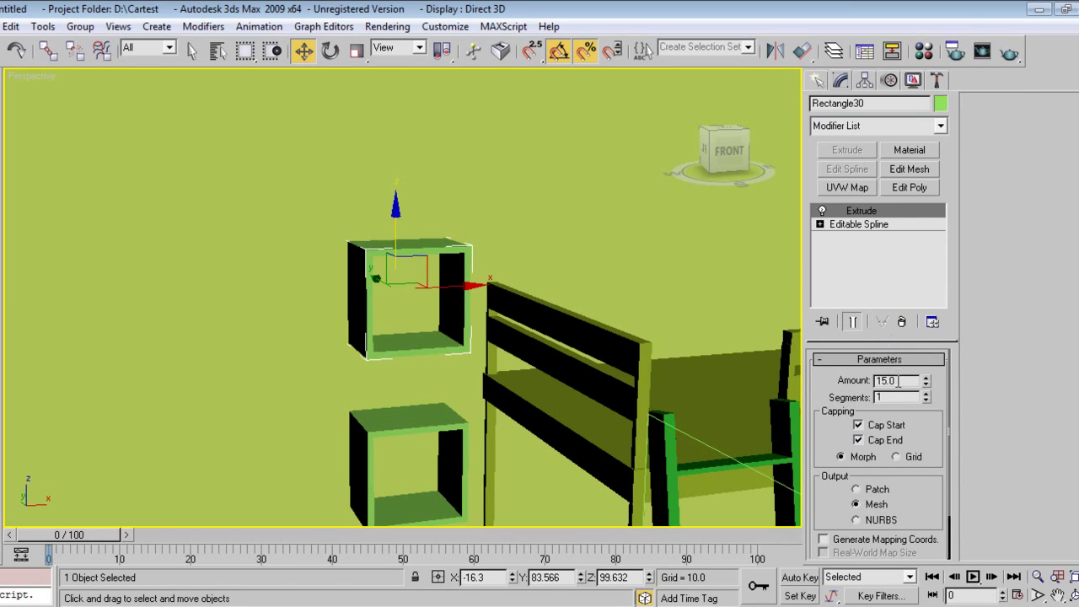
key(Return)
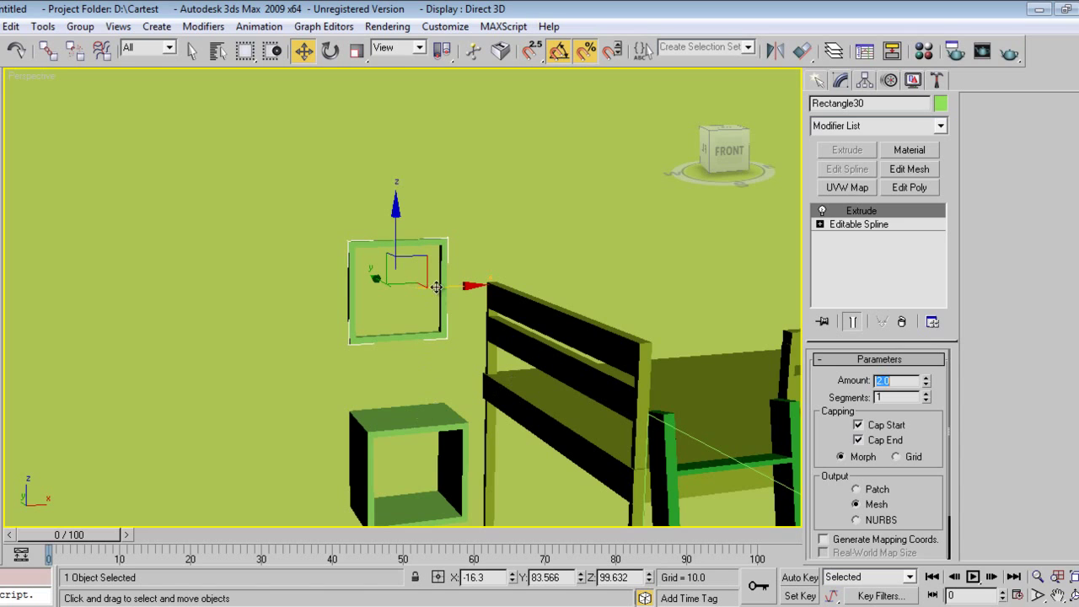
Create a smaller scaled copy of the inner square spline inside the upper wall frame
scroll(398, 360, up, 2)
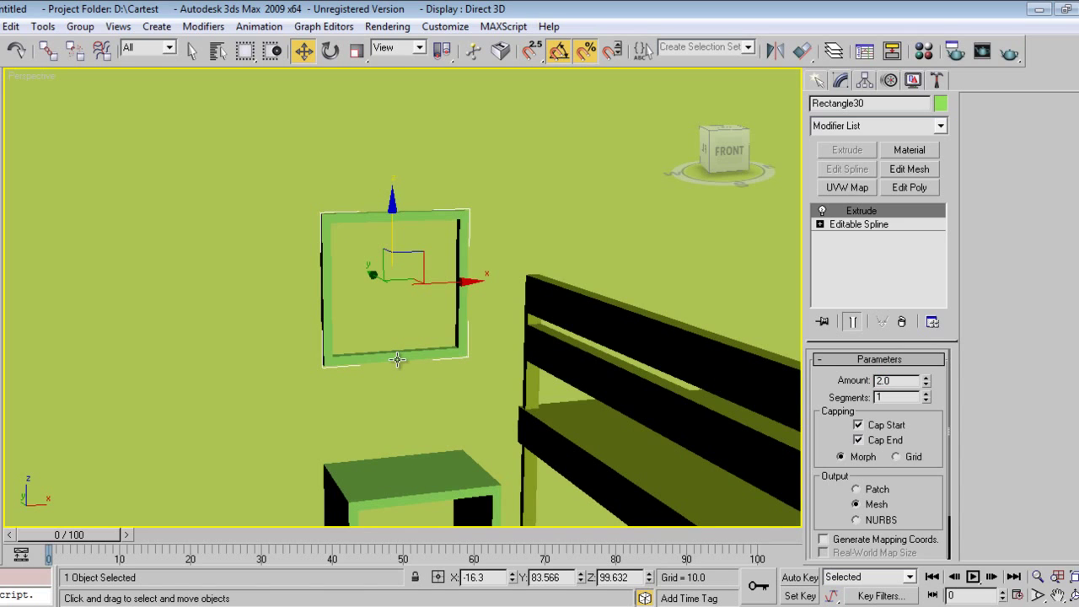
scroll(398, 360, up, 3)
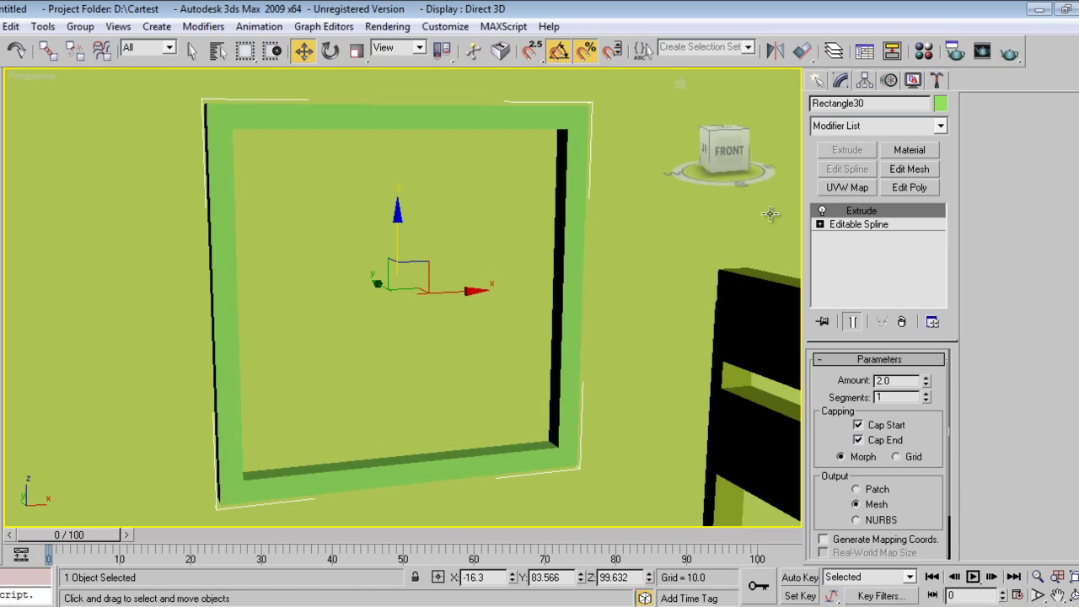
click(820, 224)
click(853, 251)
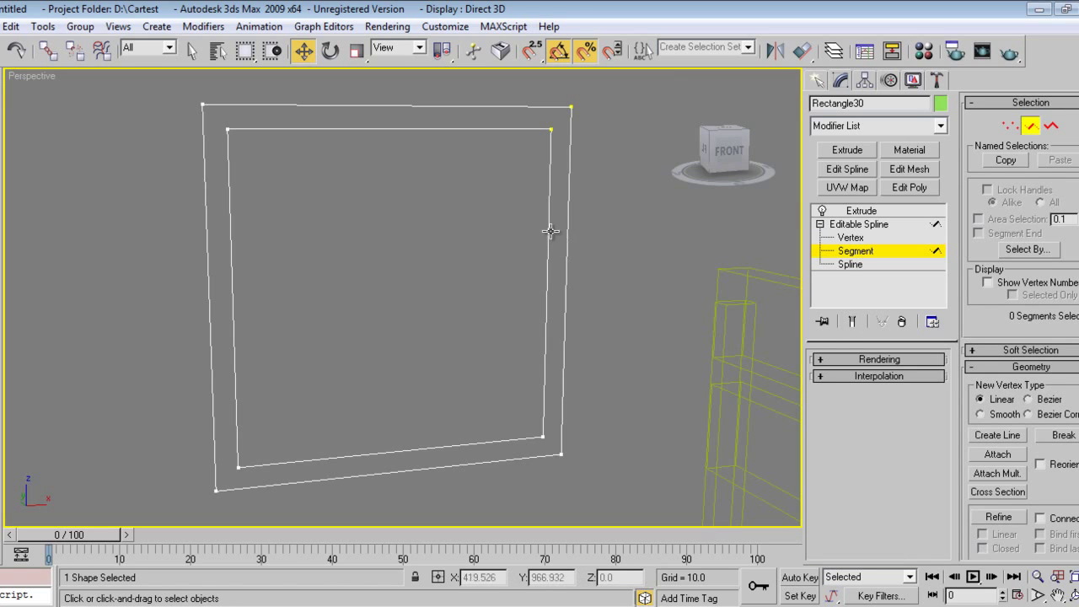
click(850, 263)
click(565, 229)
click(548, 227)
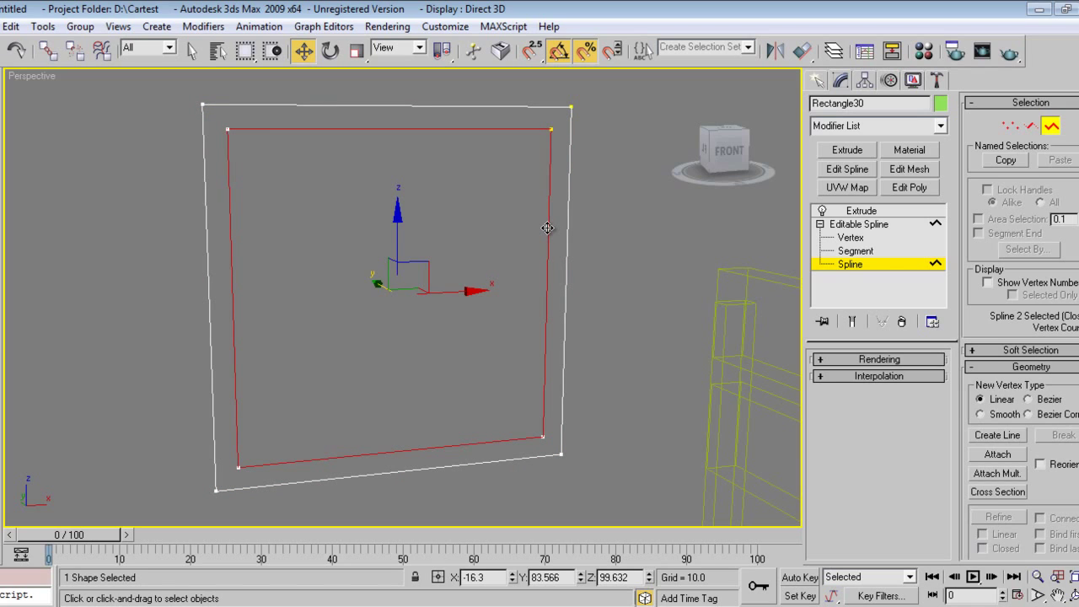
key(r)
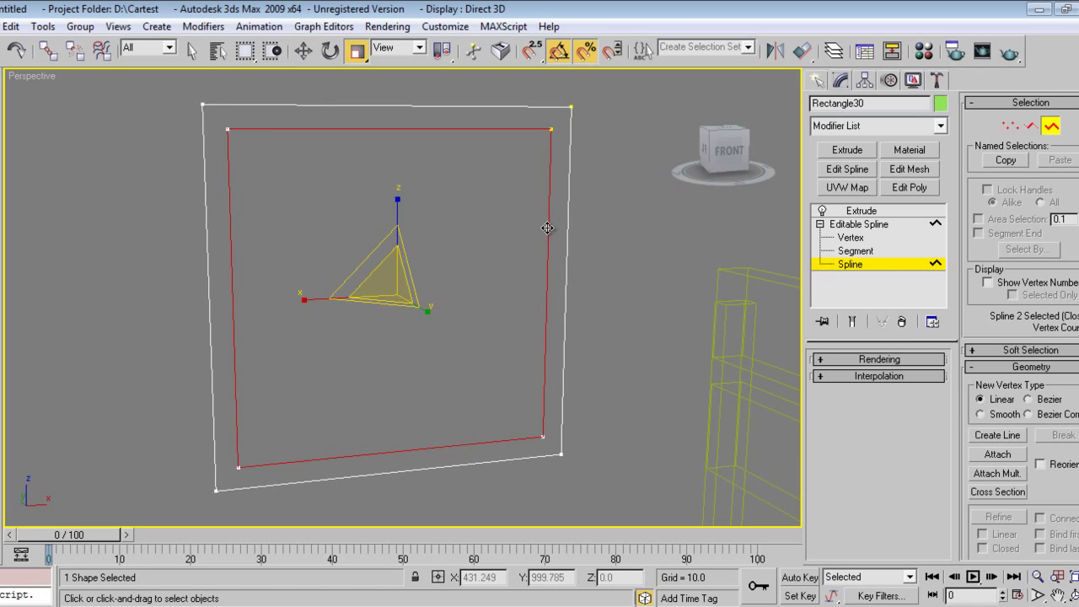
shift+drag(385, 284, 385, 293)
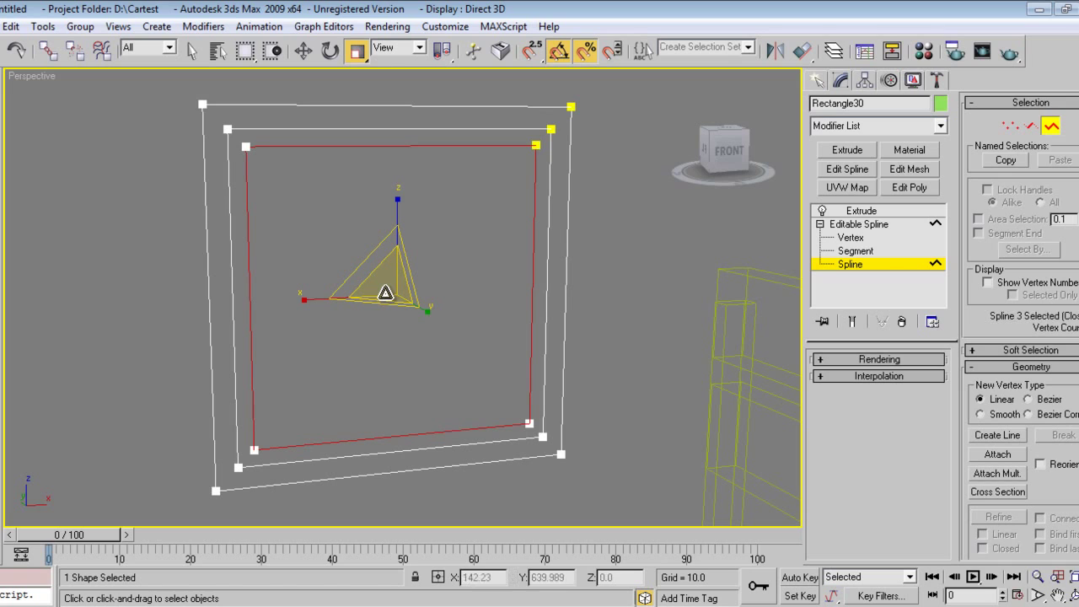
Turn off angle and percent snap and scale the copied spline up to fill the frame's opening
key(F3)
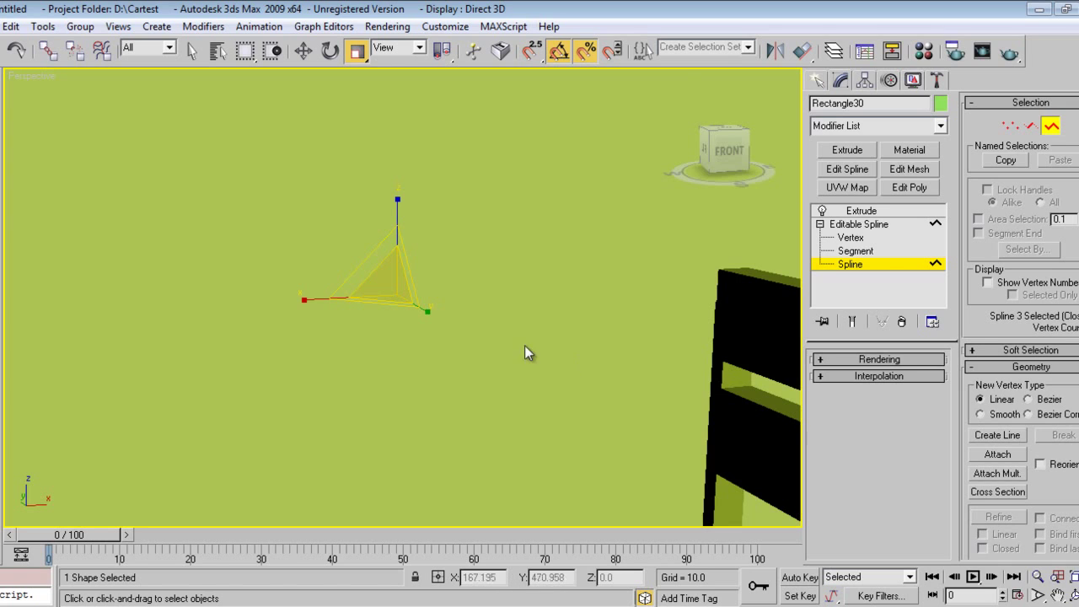
click(851, 322)
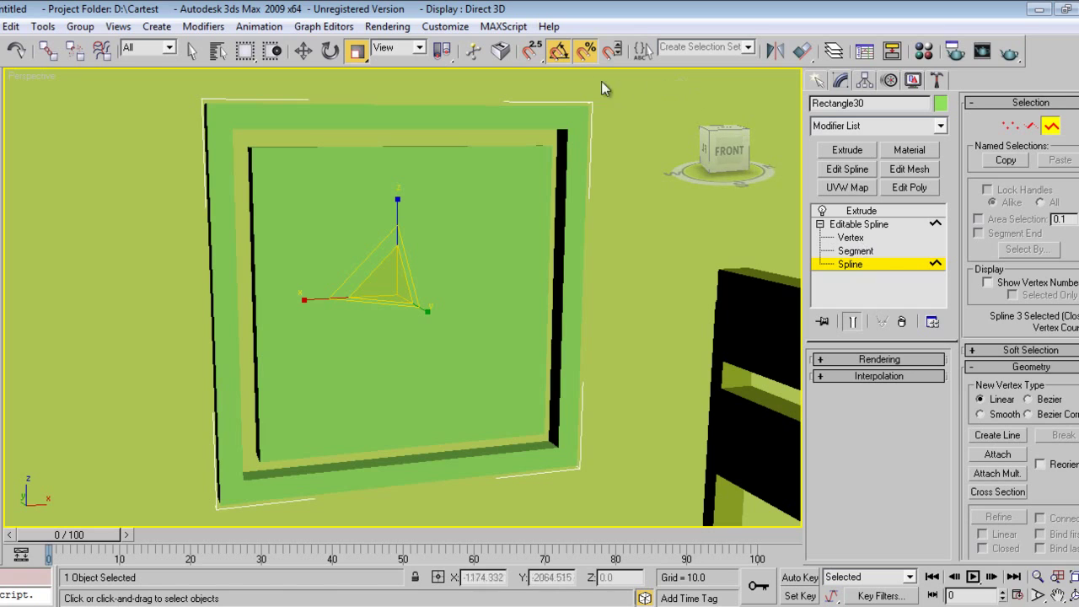
click(558, 52)
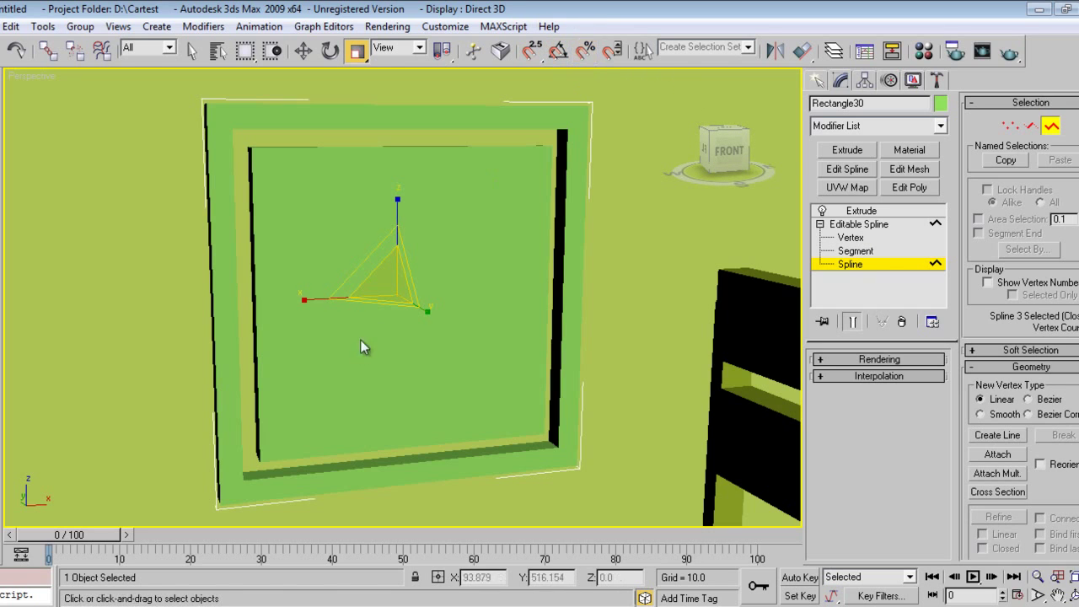
drag(386, 283, 389, 275)
Try to move the copied inner spline relative to the frame
click(847, 239)
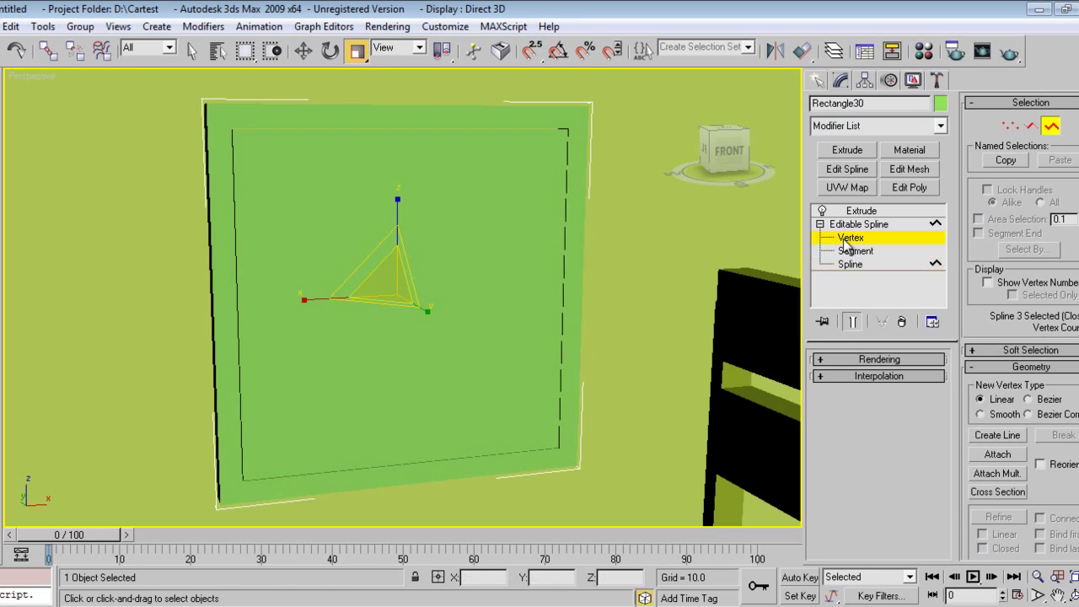
right_click(453, 255)
click(464, 286)
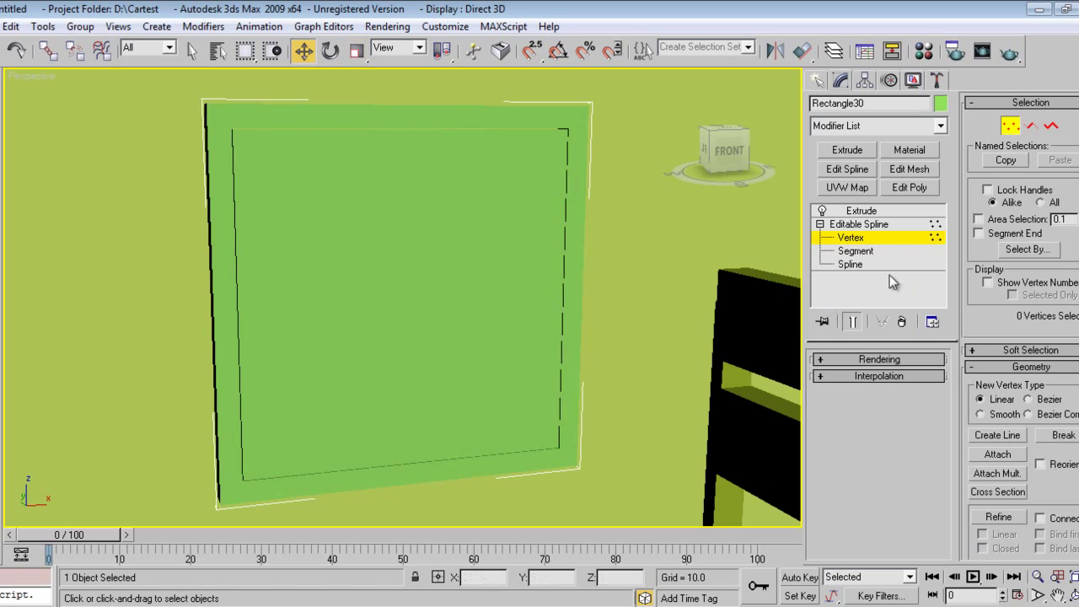
click(850, 264)
drag(375, 287, 371, 282)
key(ctrl+z)
Examine the frame's nested splines in wireframe, with and without the extruded result, and deselect the object
alt+middle_drag(420, 353, 505, 338)
scroll(498, 322, up, 3)
key(F3)
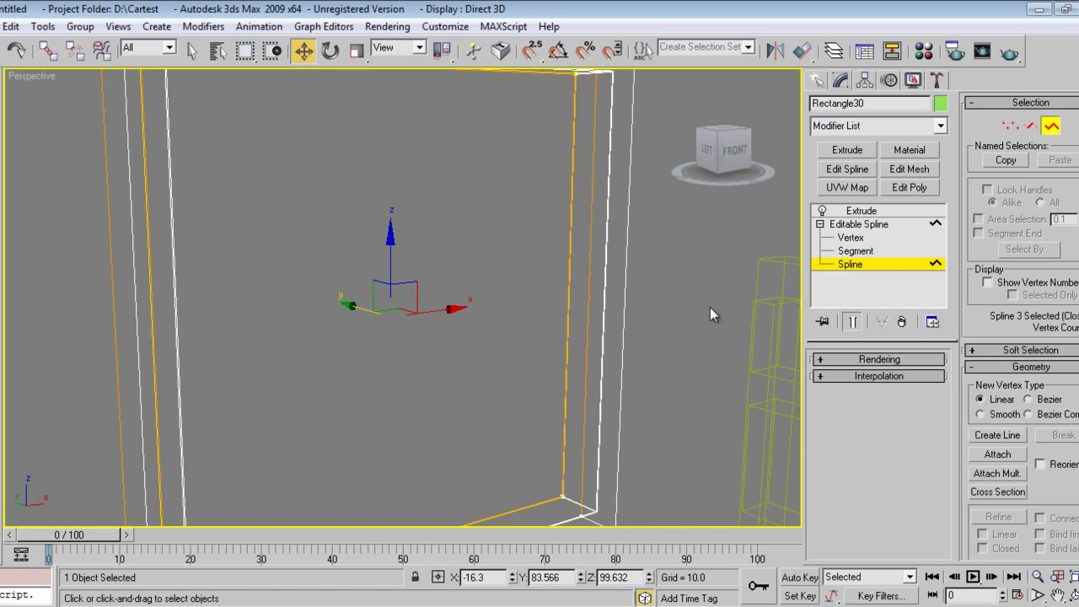
middle_drag(595, 232, 584, 279)
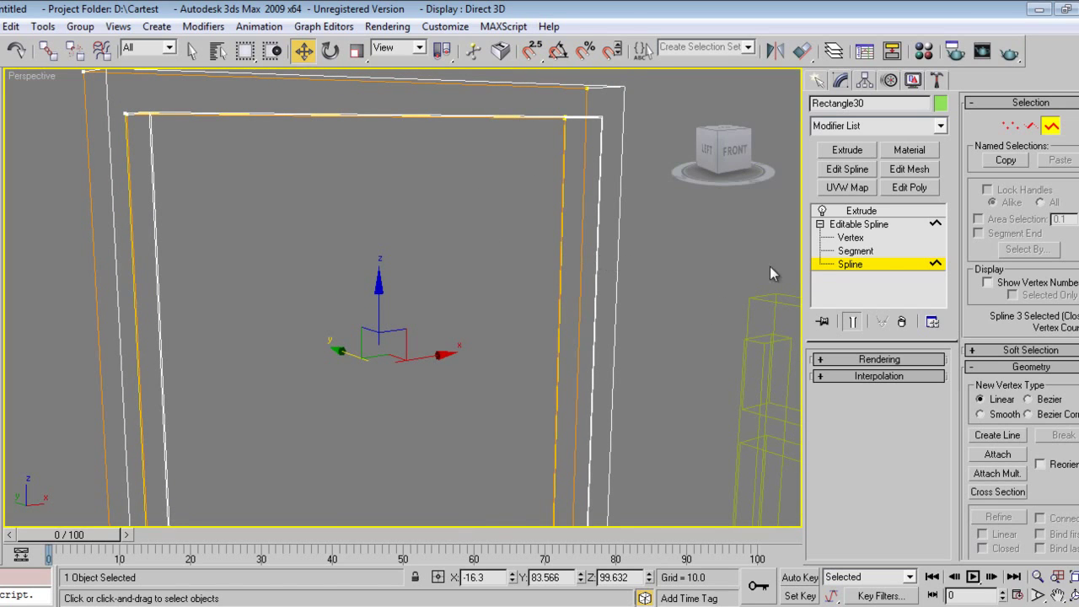
click(852, 264)
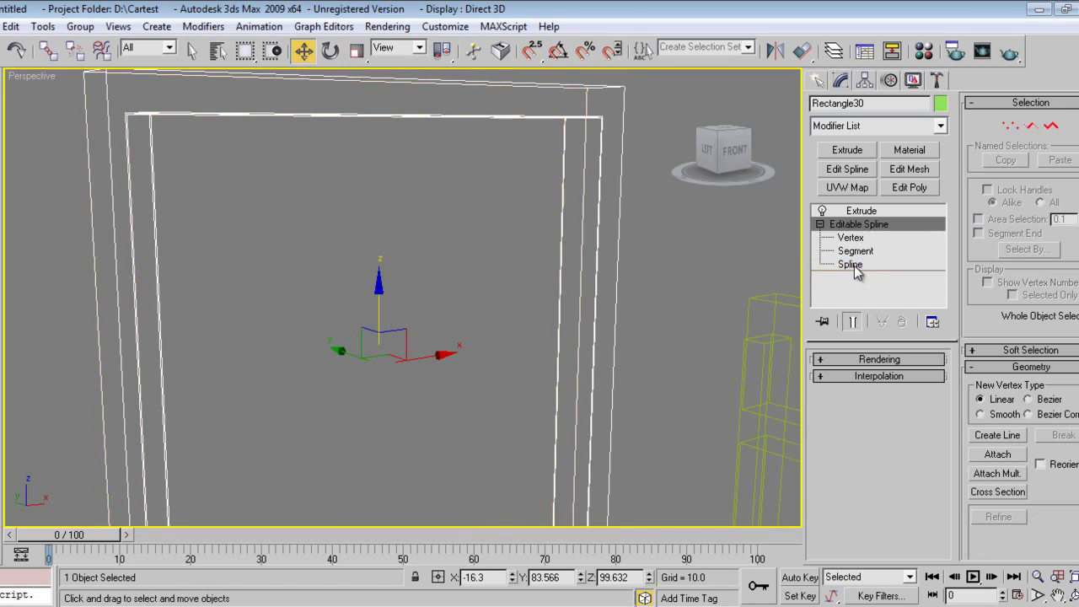
click(850, 324)
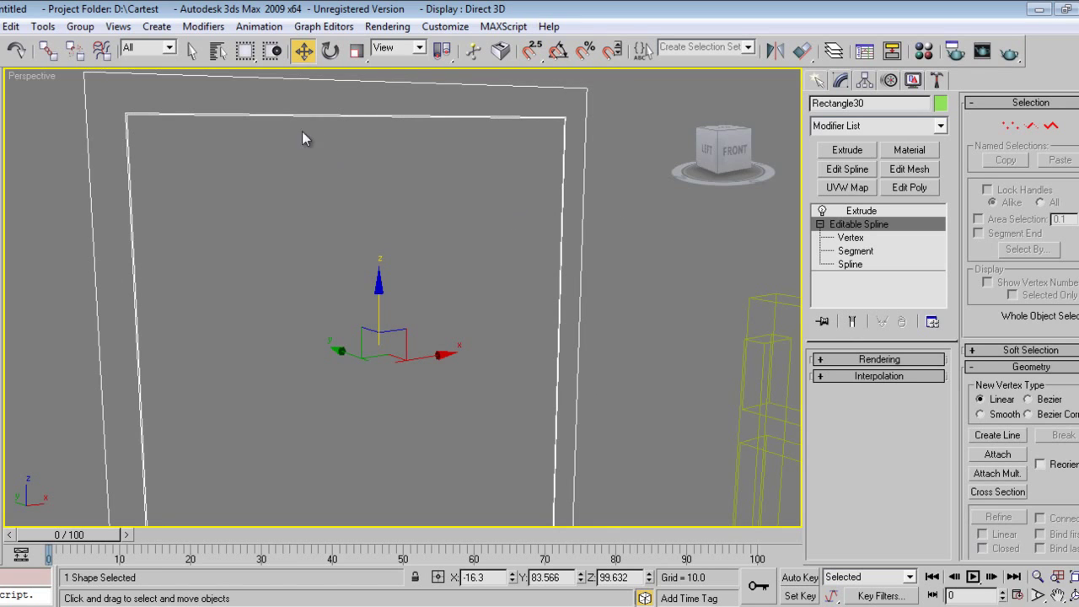
click(259, 165)
click(817, 80)
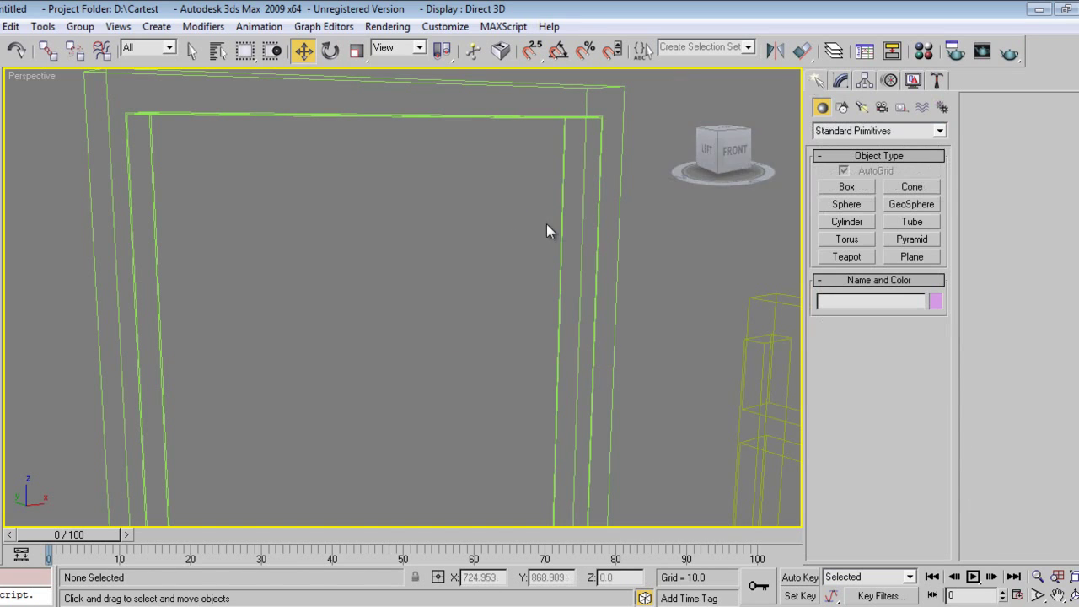
Return to shaded display and isolate the filled wall frame Rectangle30 for modifying
key(F3)
mouse_move(547, 223)
alt+middle_down()
mouse_move(518, 245)
mouse_move(511, 303)
mouse_move(436, 332)
alt+middle_up()
click(444, 323)
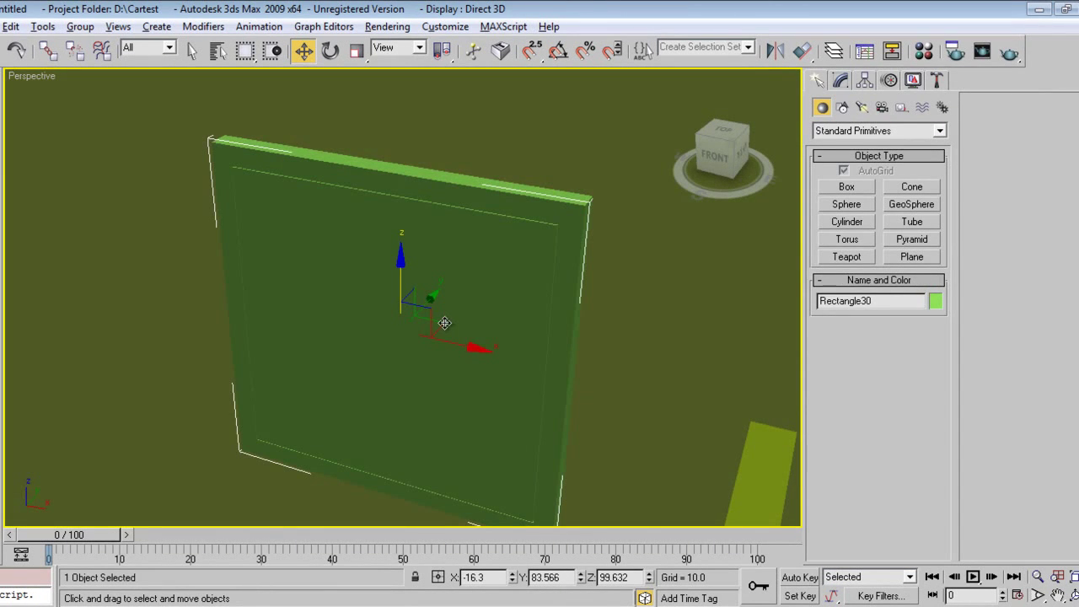
key(alt+q)
click(841, 81)
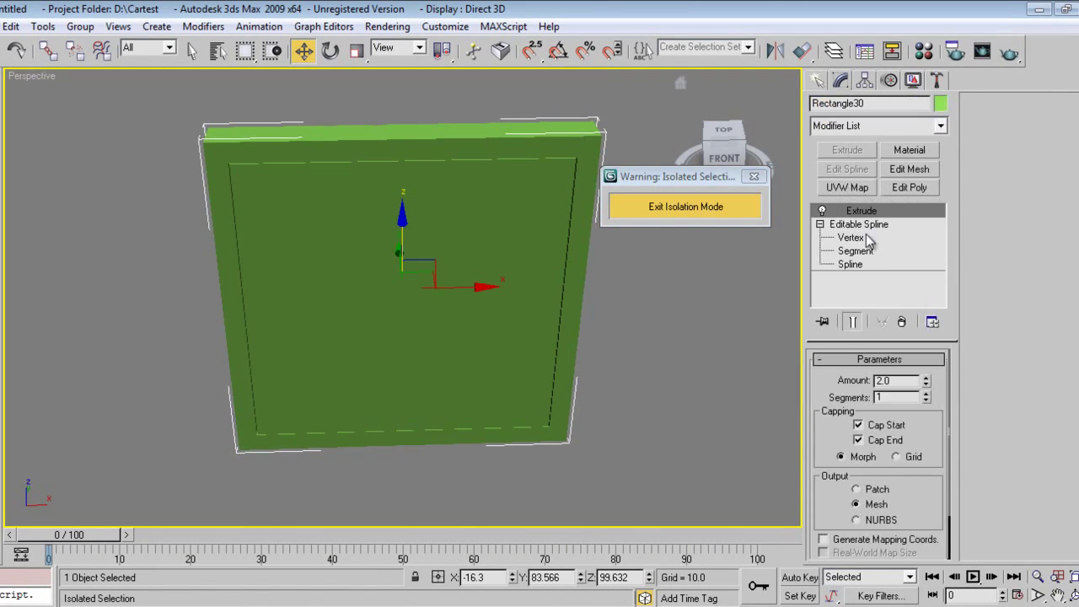
Move the inner spline along Y to about 83.1 to recess the panel inside the frame
click(850, 264)
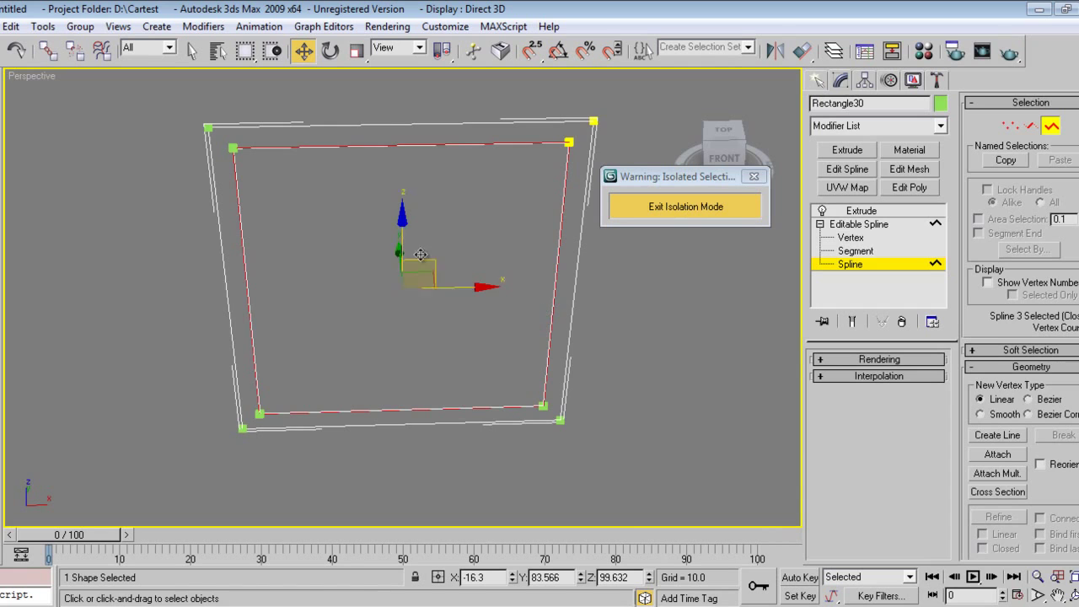
alt+middle_drag(415, 270, 380, 264)
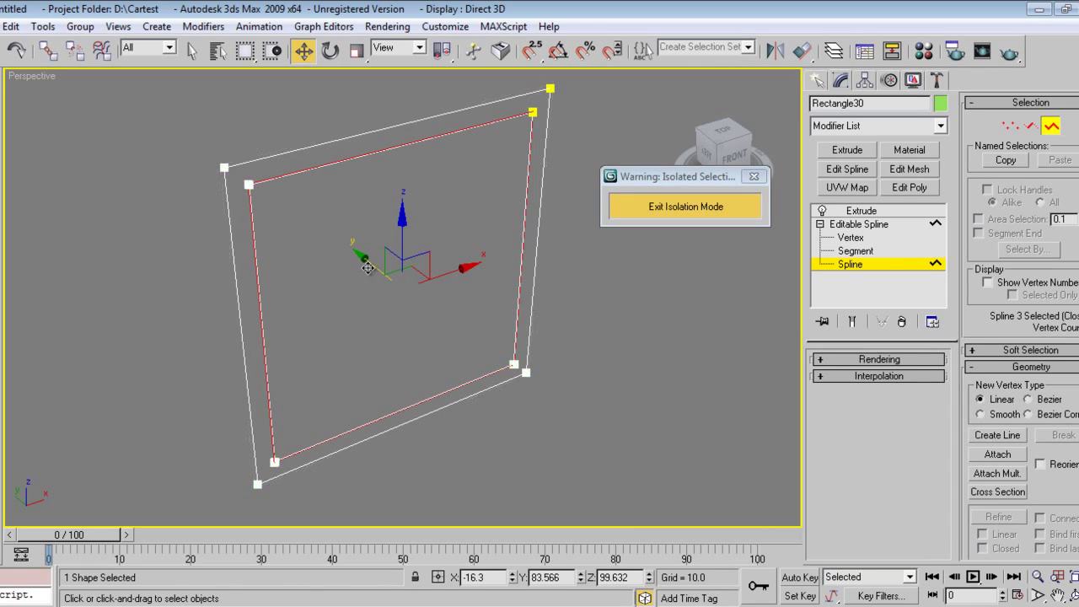
click(853, 321)
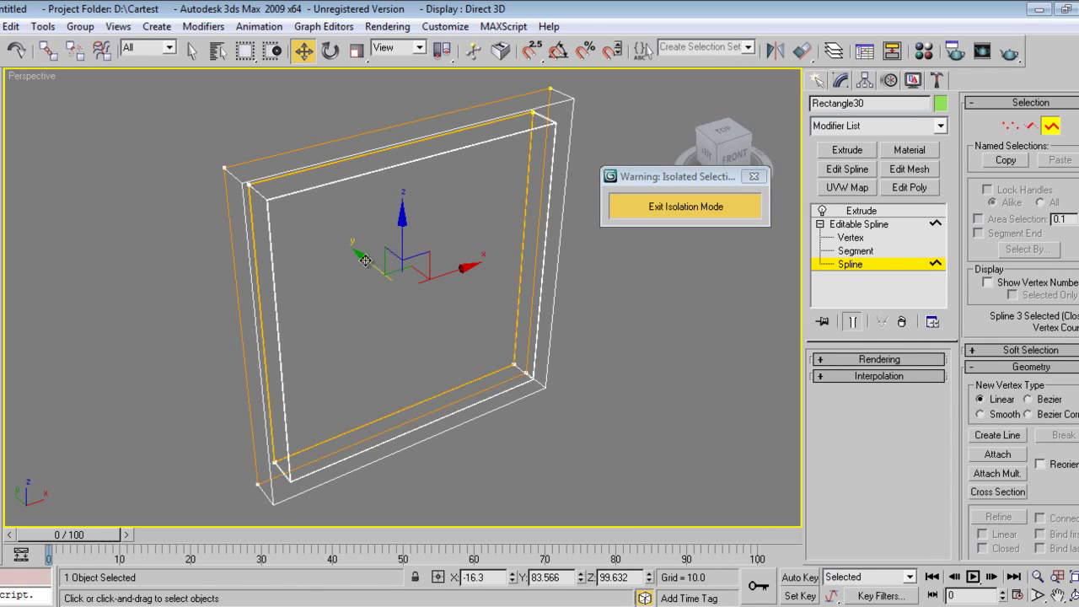
key(F3)
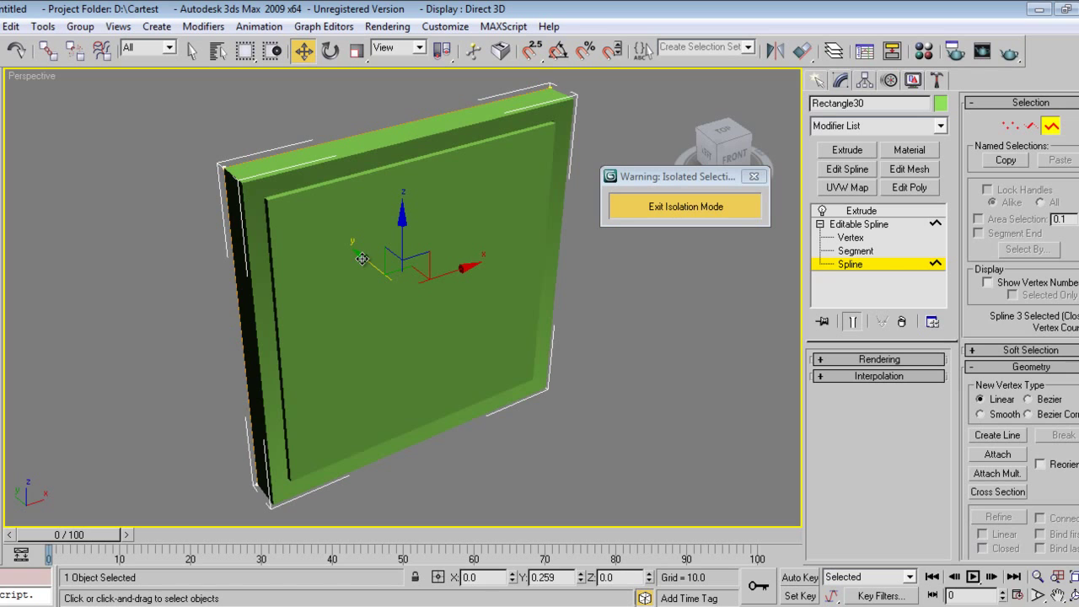
drag(363, 260, 369, 266)
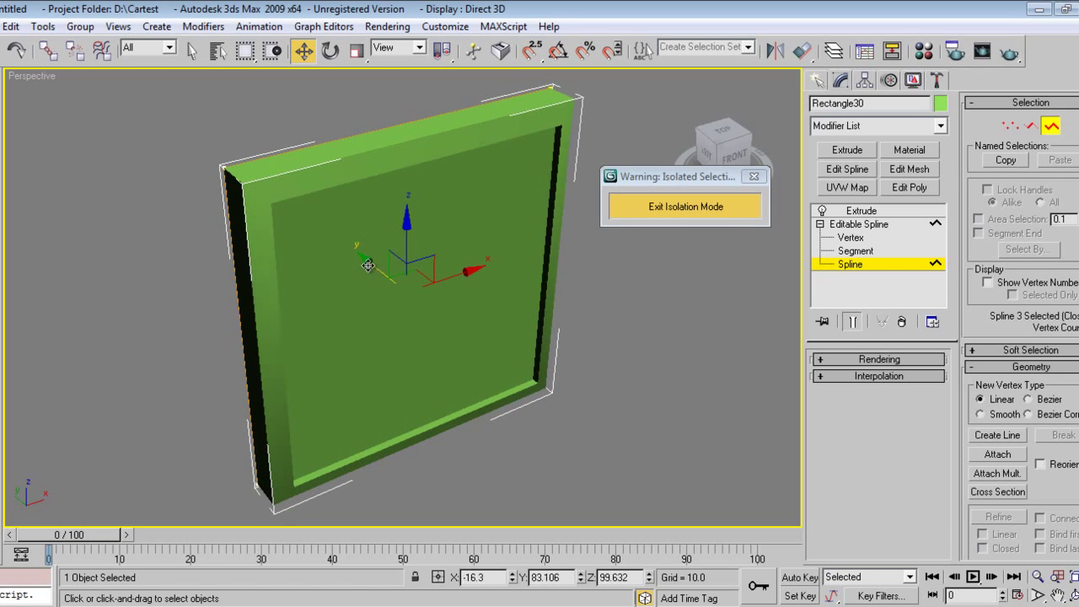
Fine-tune the recessed panel's depth along Y and exit isolation mode
alt+middle_drag(487, 356, 368, 365)
scroll(366, 335, up, 3)
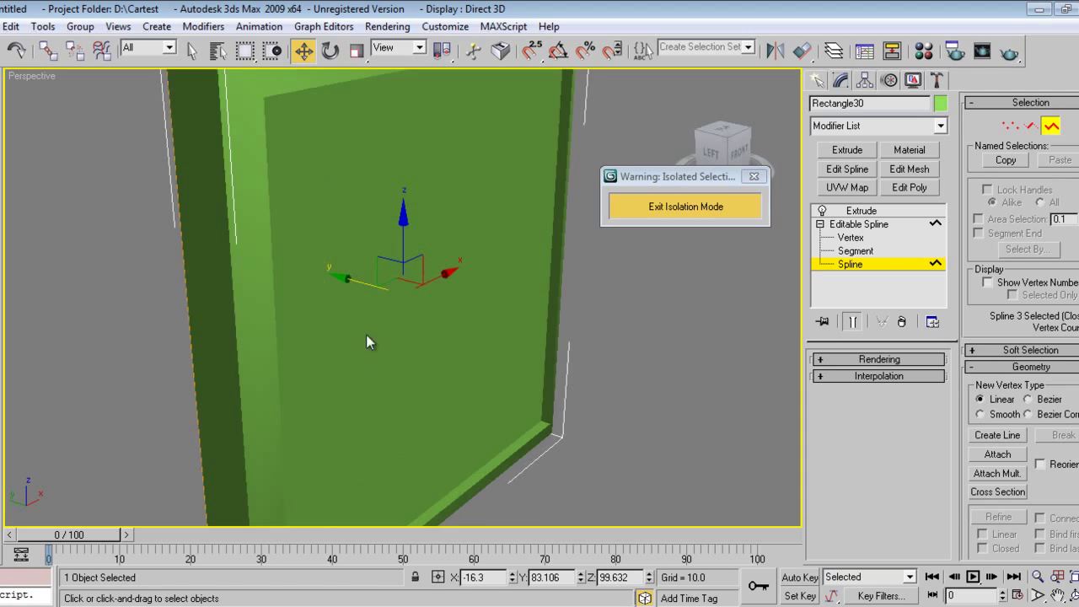
drag(343, 283, 345, 278)
alt+middle_drag(392, 346, 548, 350)
scroll(525, 354, down, 3)
click(817, 80)
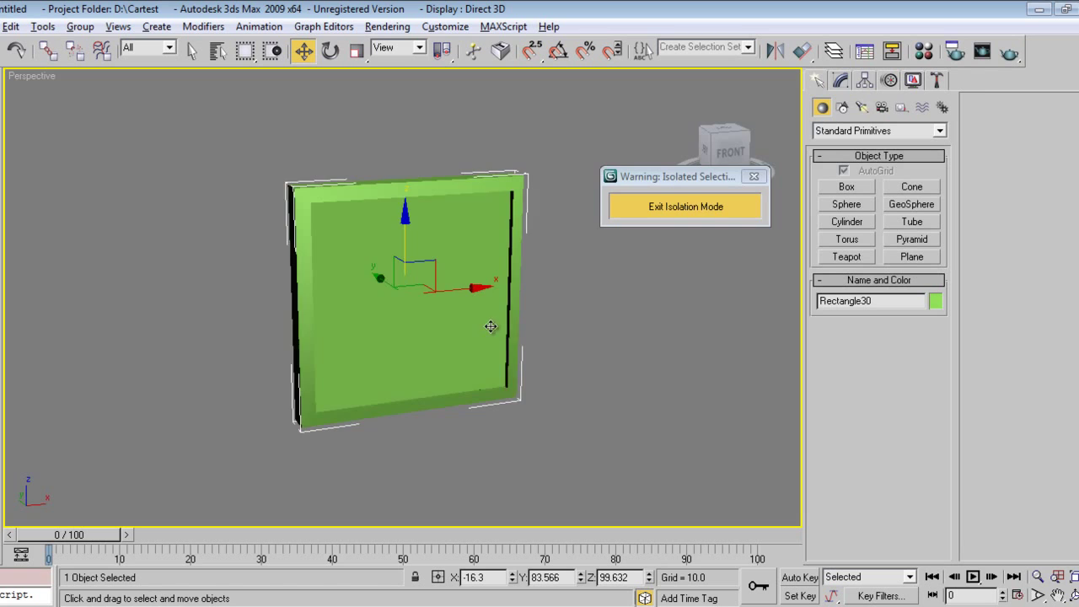
click(688, 211)
In the camera view, move the framed panel high on the wall above the bunk bed, to about X 77.3, Z 124.1
alt+middle_drag(360, 410, 429, 405)
scroll(401, 396, down, 4)
scroll(436, 384, down, 2)
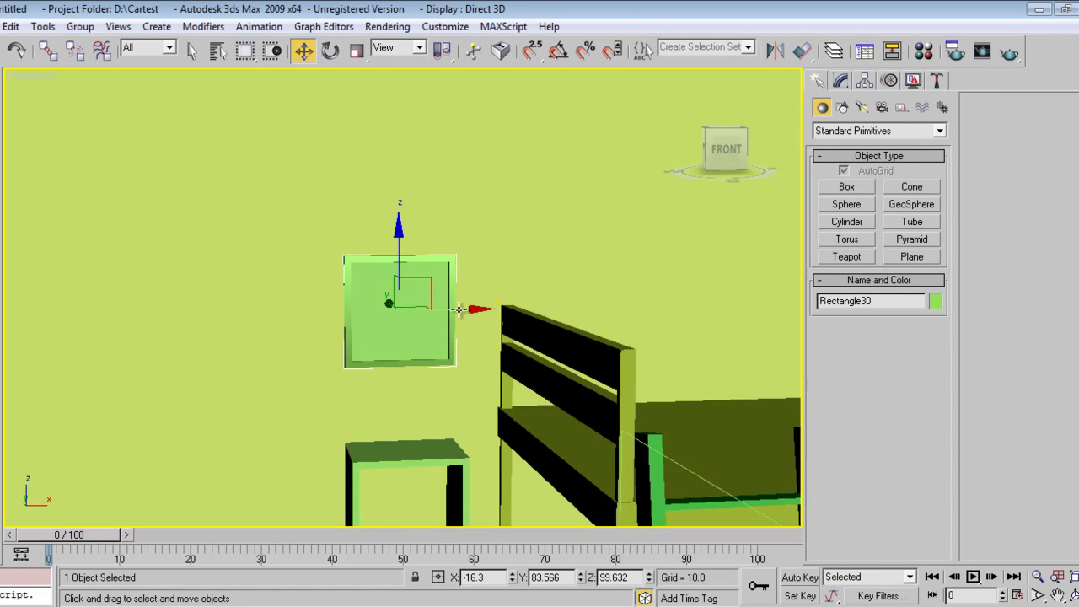
key(c)
drag(194, 166, 293, 53)
drag(349, 114, 385, 71)
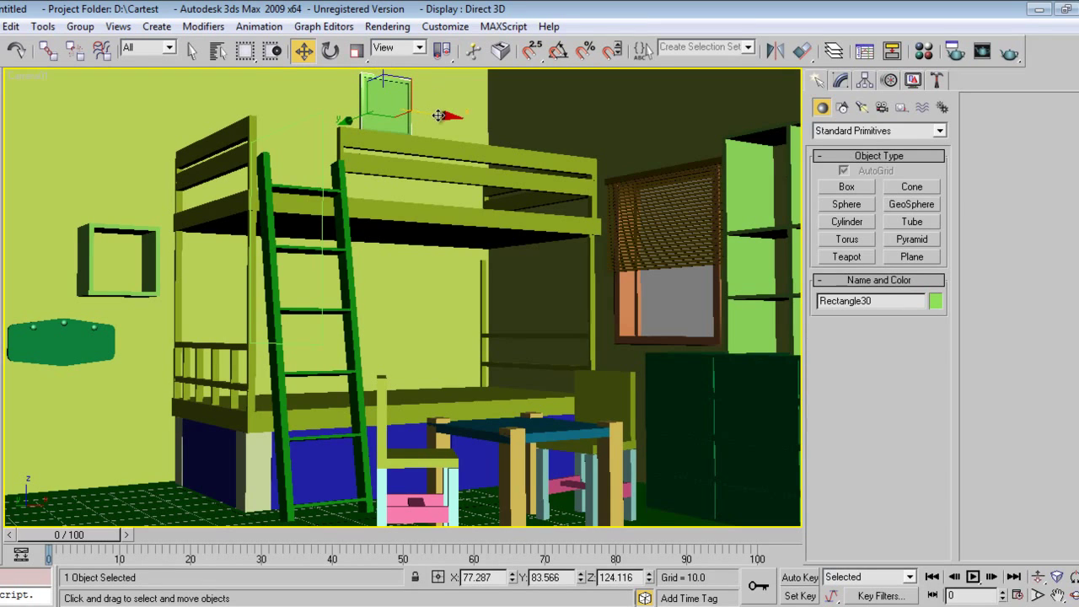
Clone the framed panel along X beside the original, at about X 37.1
shift+drag(442, 116, 336, 142)
click(540, 383)
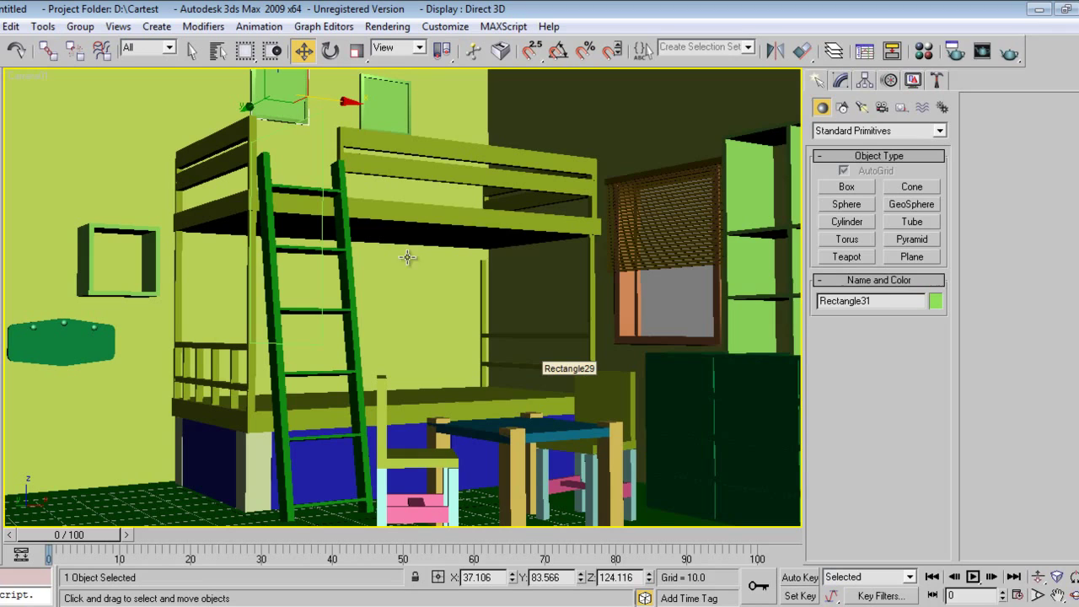
Select both framed wall panels and lower them together by about 4.4 along Z
ctrl+click(374, 93)
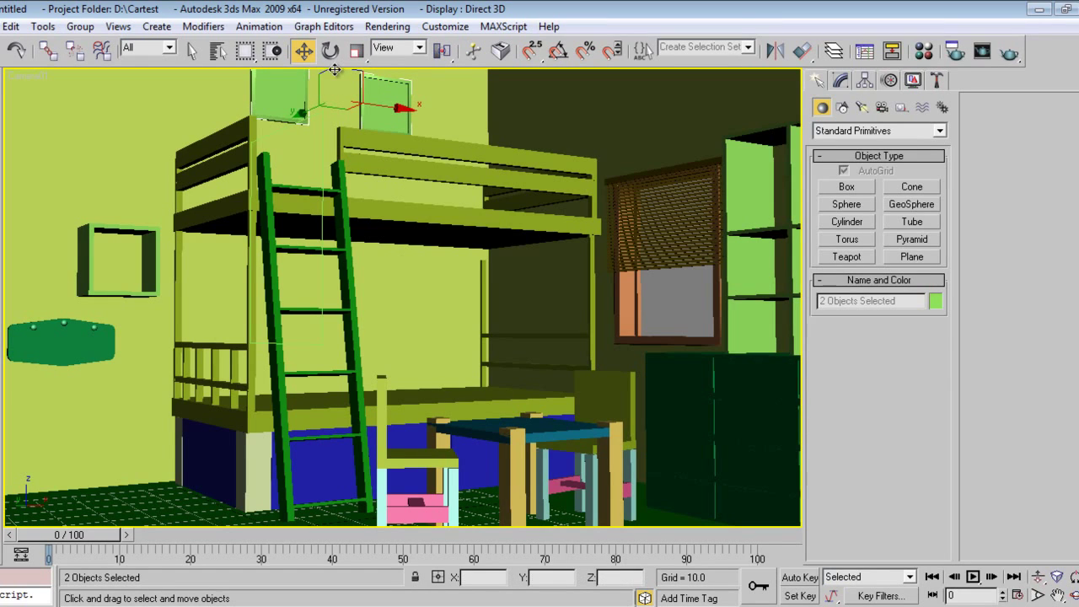
drag(334, 70, 335, 82)
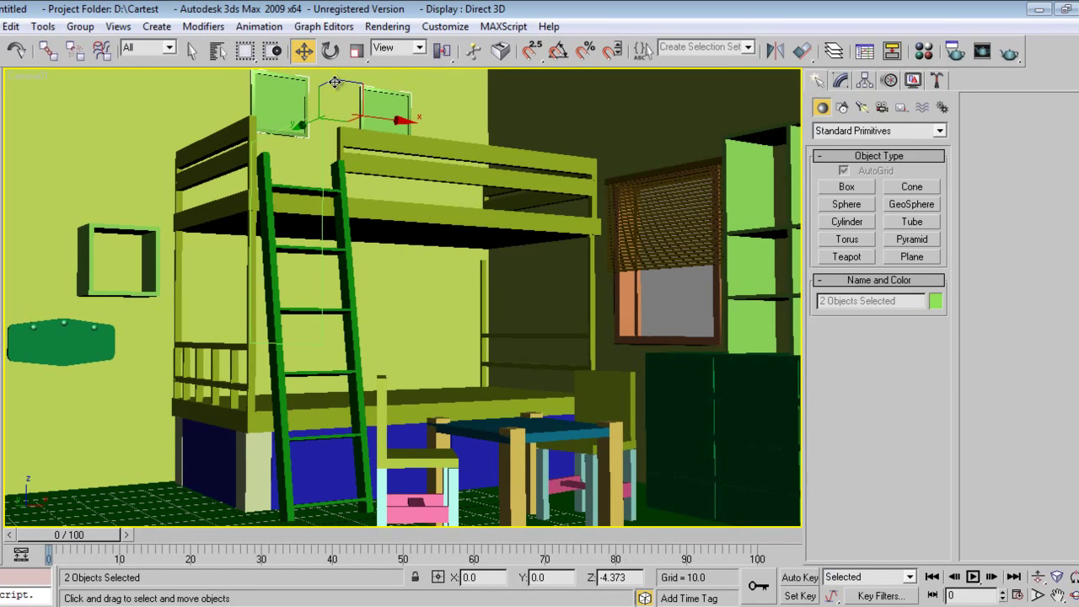
click(294, 107)
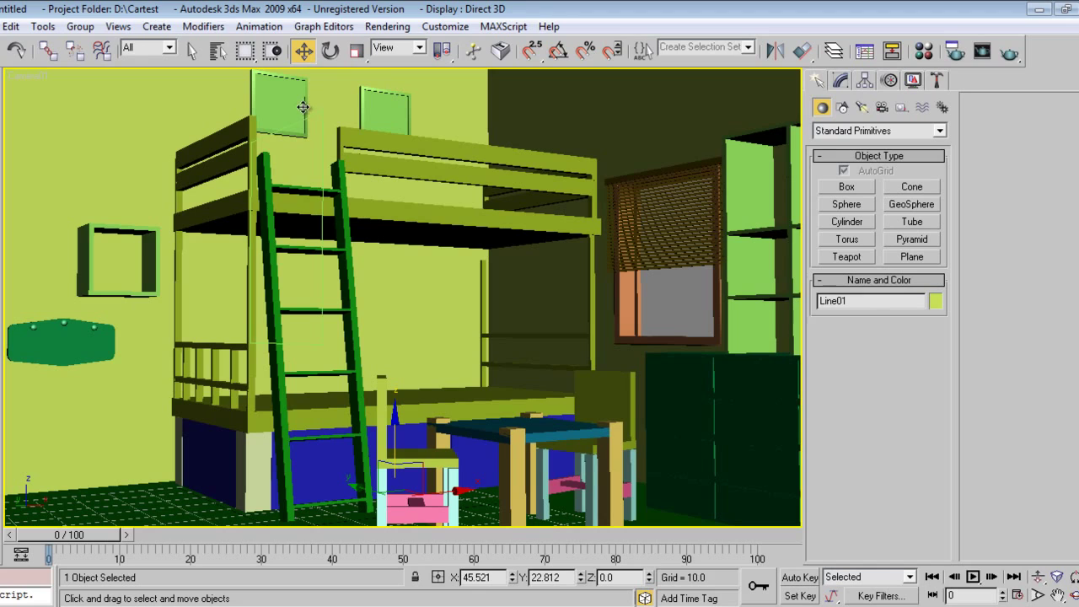
Try shifting only the left framed panel along the wall and undo the change
click(302, 107)
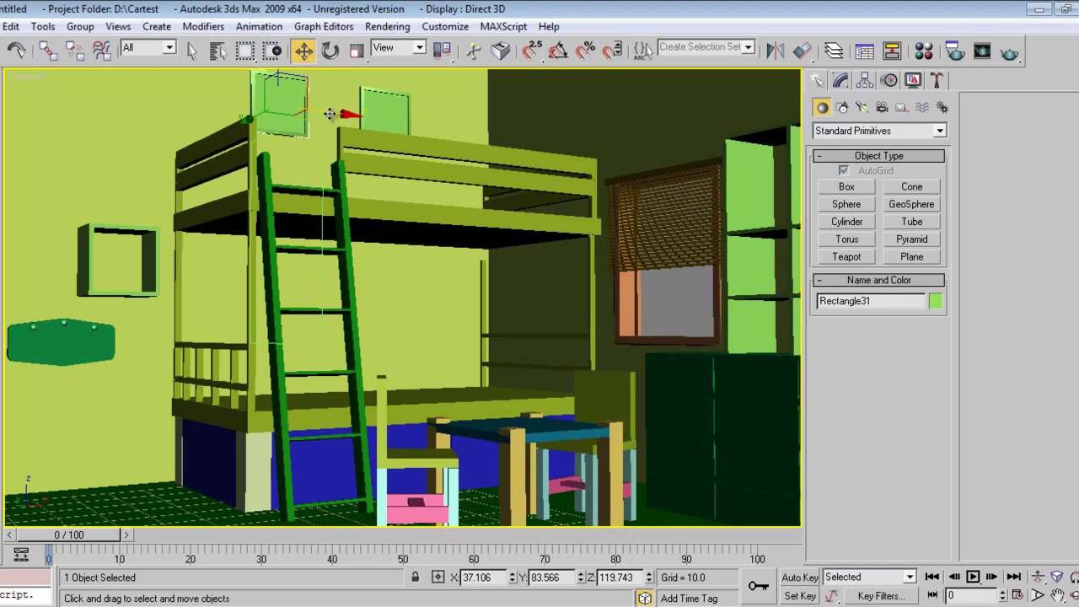
drag(301, 107, 183, 139)
key(ctrl+z)
click(382, 109)
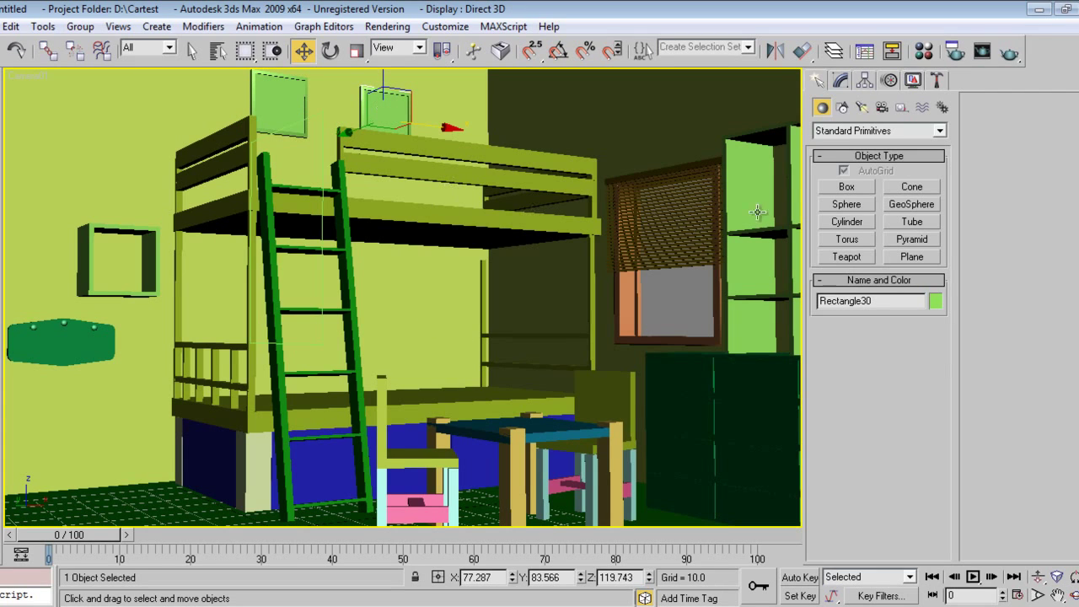
right_click(378, 302)
click(403, 315)
right_click(389, 286)
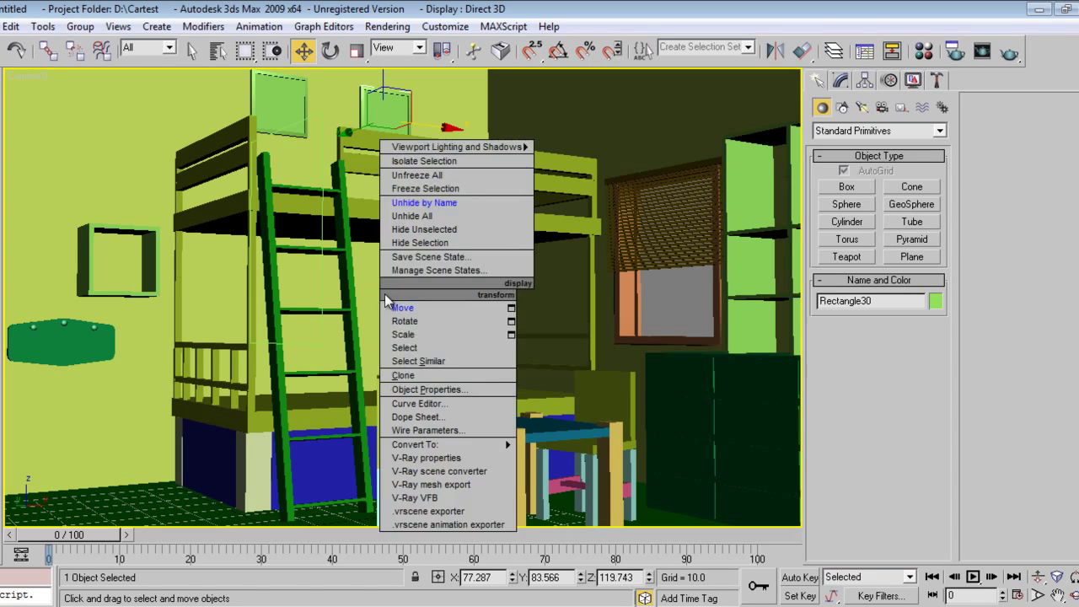
click(399, 308)
With AutoGrid off, draw a ChamferBox mattress inside the bunk frame in Top view, about 56.4 × 110.9 × 6.9 with a 3.6 fillet
click(877, 131)
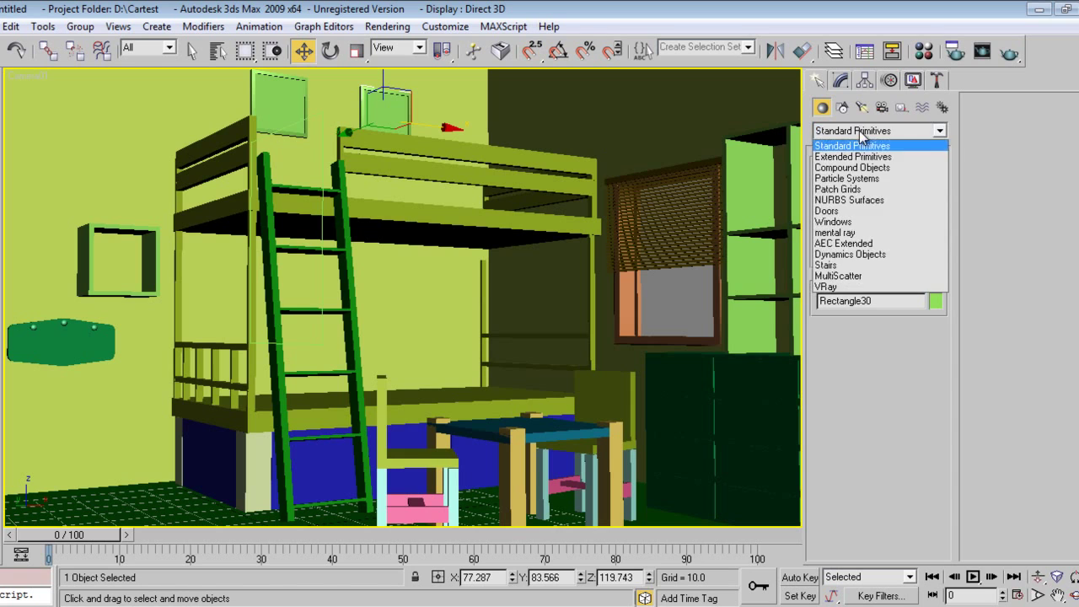
click(868, 158)
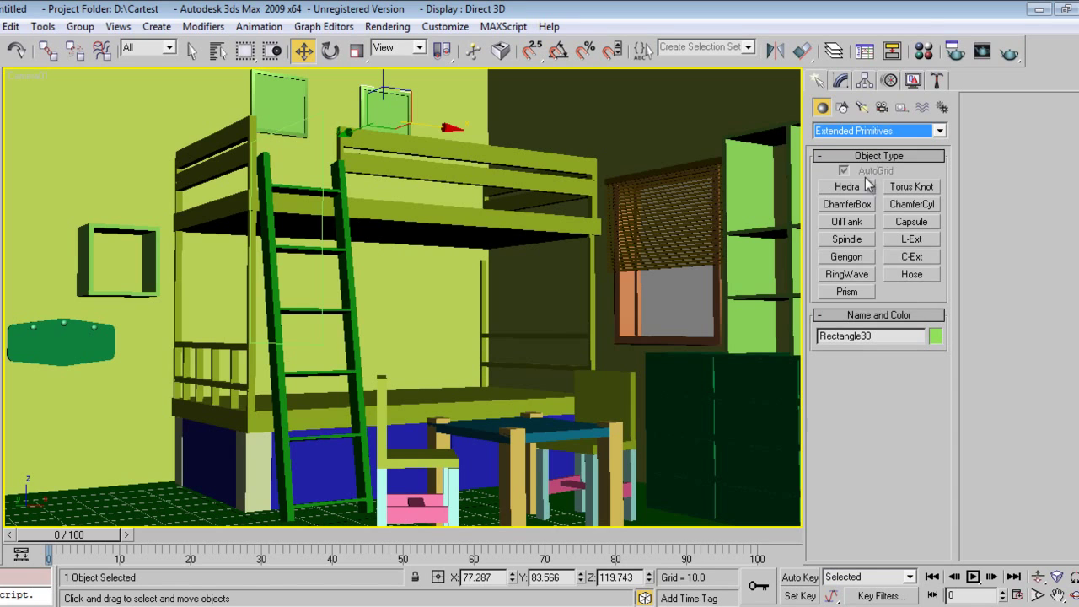
click(848, 206)
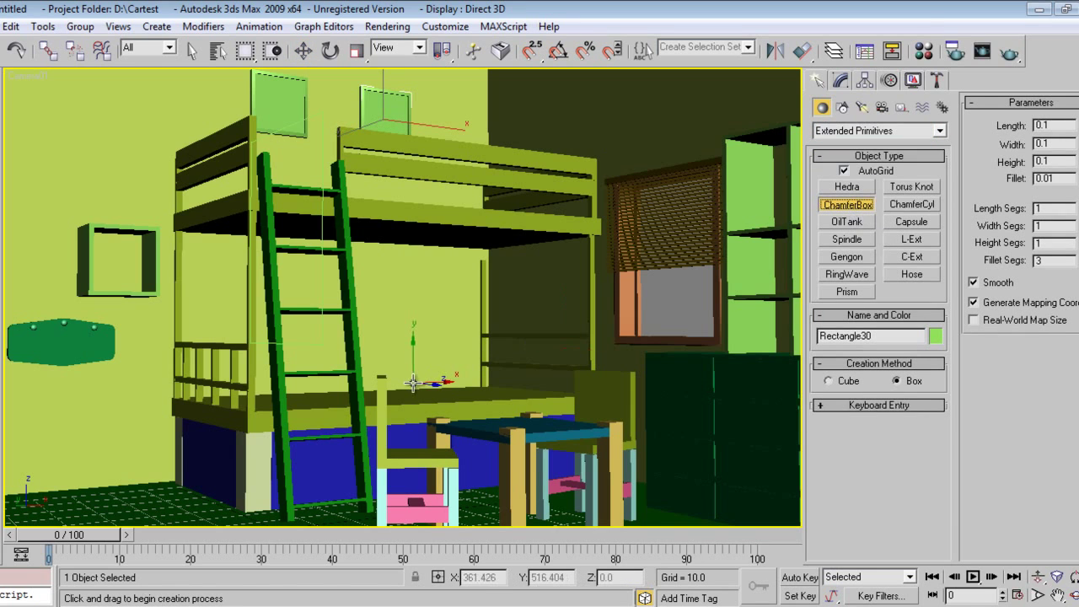
key(t)
key(F3)
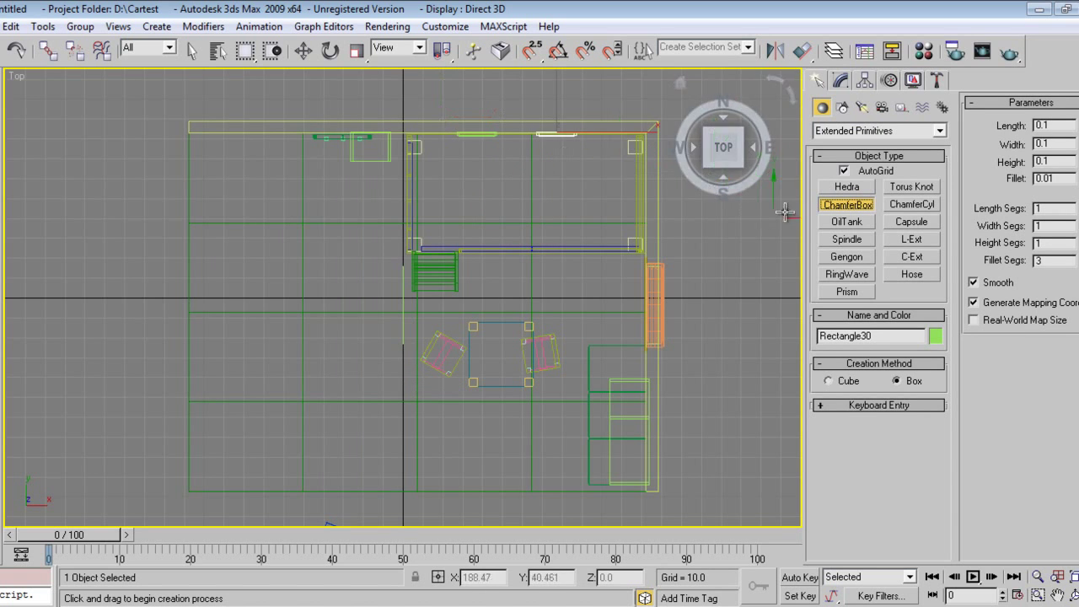
click(844, 170)
scroll(506, 163, up, 2)
middle_drag(508, 163, 313, 326)
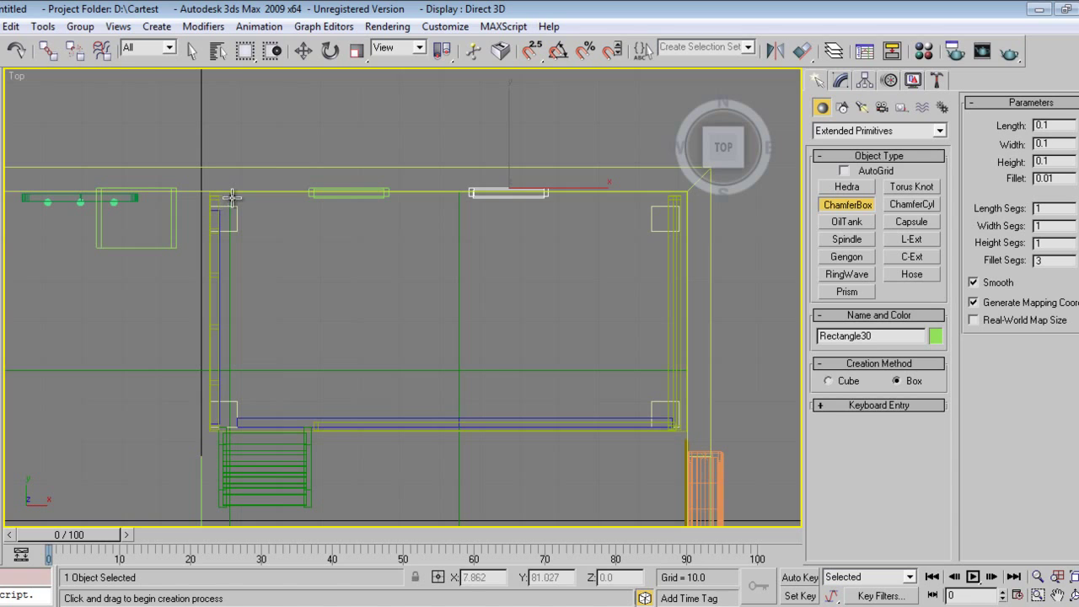
drag(231, 198, 672, 421)
click(658, 388)
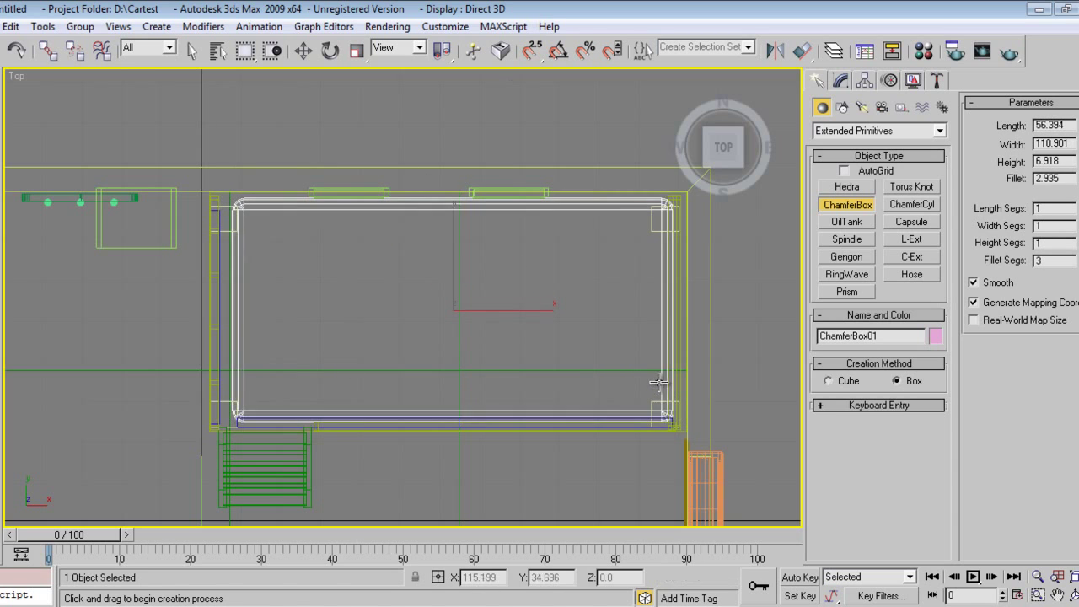
click(658, 381)
In the perspective view, raise the mattress onto the lower bunk, to about Z 25.5
key(p)
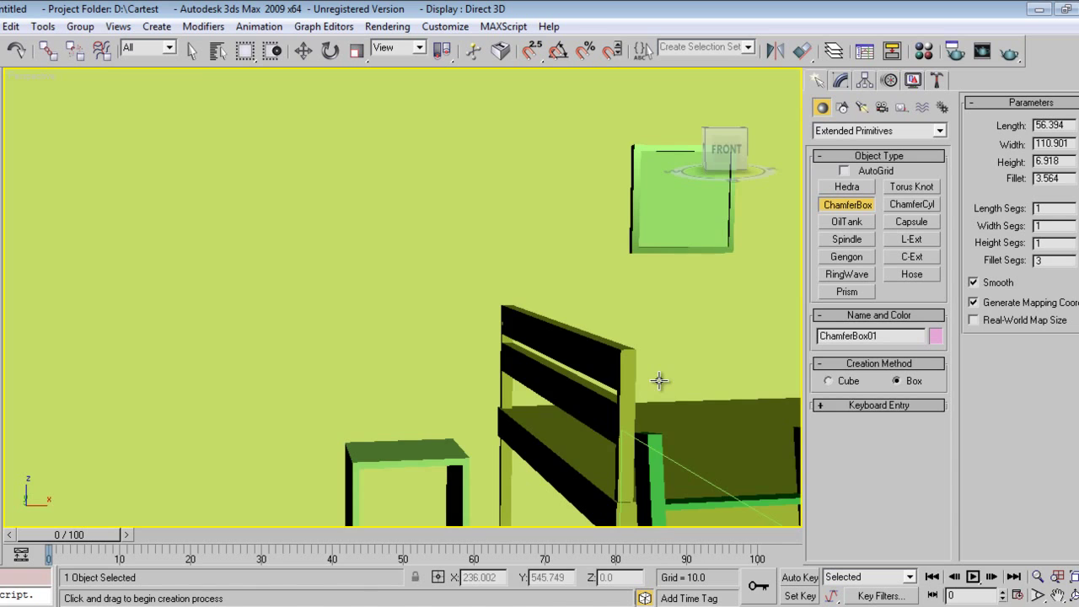
scroll(660, 380, down, 5)
middle_drag(379, 278, 379, 402)
scroll(383, 393, up, 3)
right_click(385, 392)
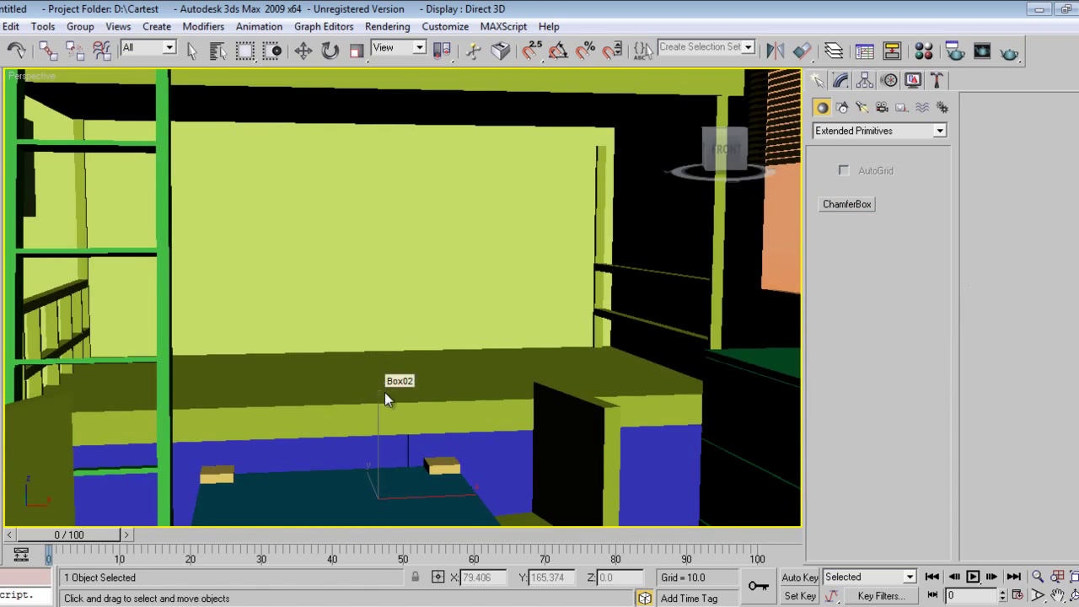
drag(384, 420, 403, 297)
Lengthen the lower mattress to about 62.03 and reduce its fillet to 2.21
click(841, 81)
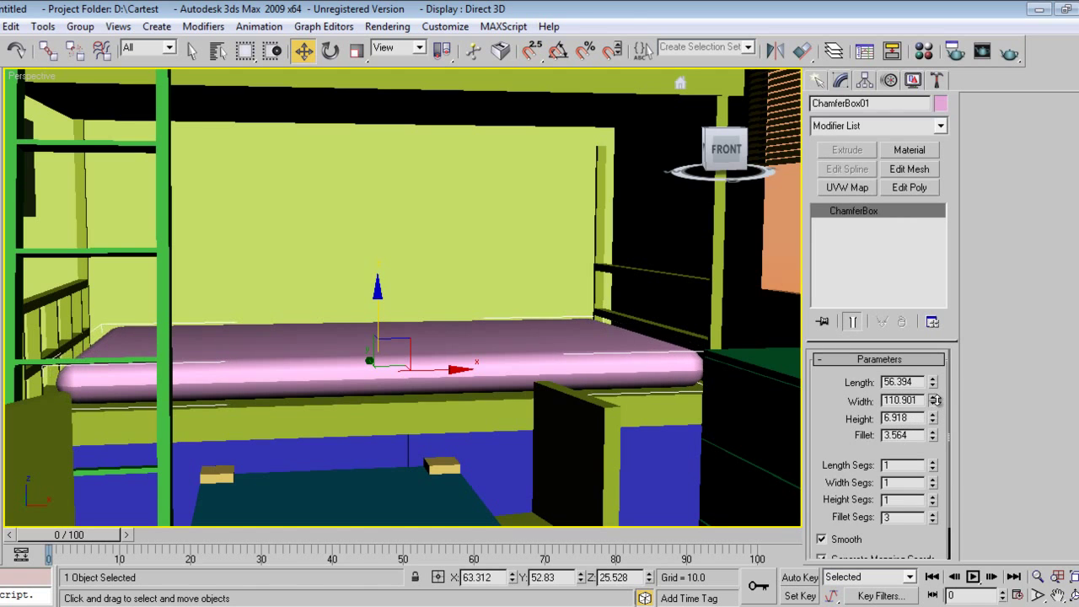
drag(927, 381, 932, 369)
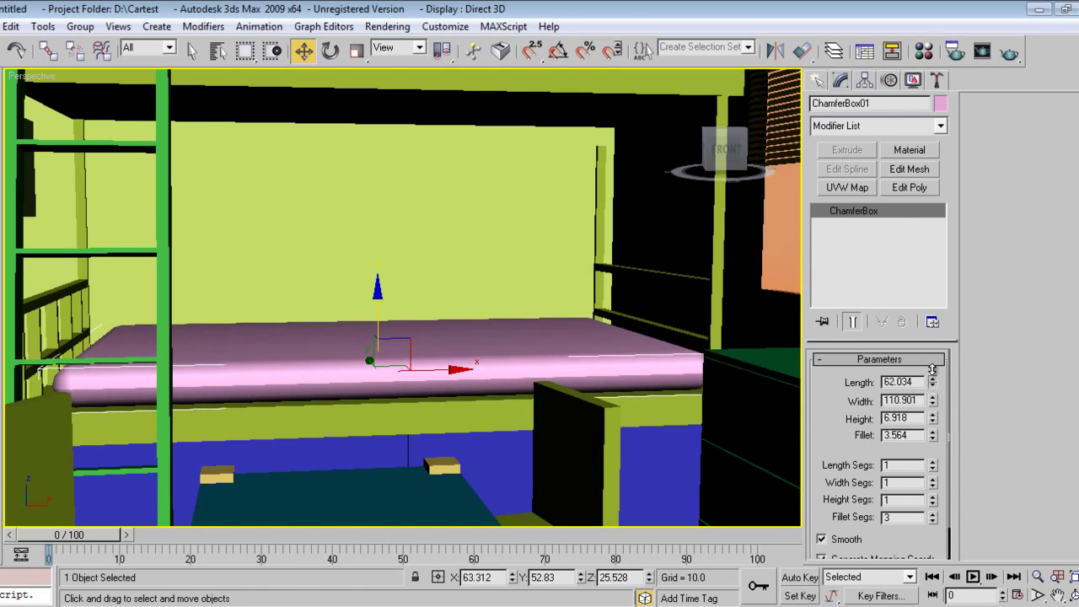
alt+middle_drag(290, 352, 396, 336)
scroll(383, 371, up, 2)
drag(932, 435, 935, 465)
scroll(355, 453, down, 3)
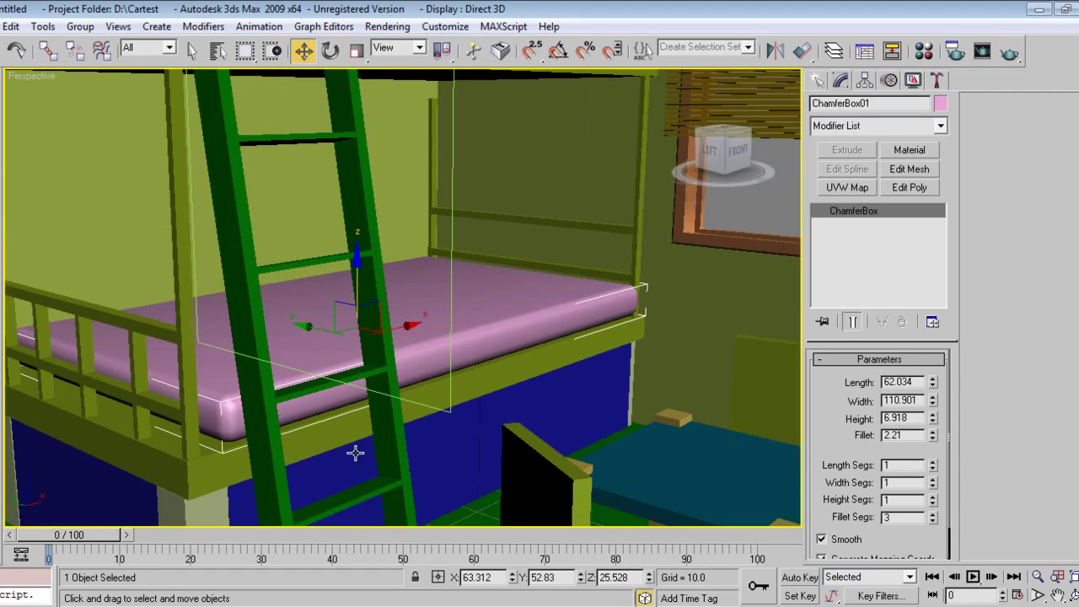
Shift the lower mattress along X to about 62.2 and set its height to about 7.2
alt+middle_drag(389, 454, 294, 467)
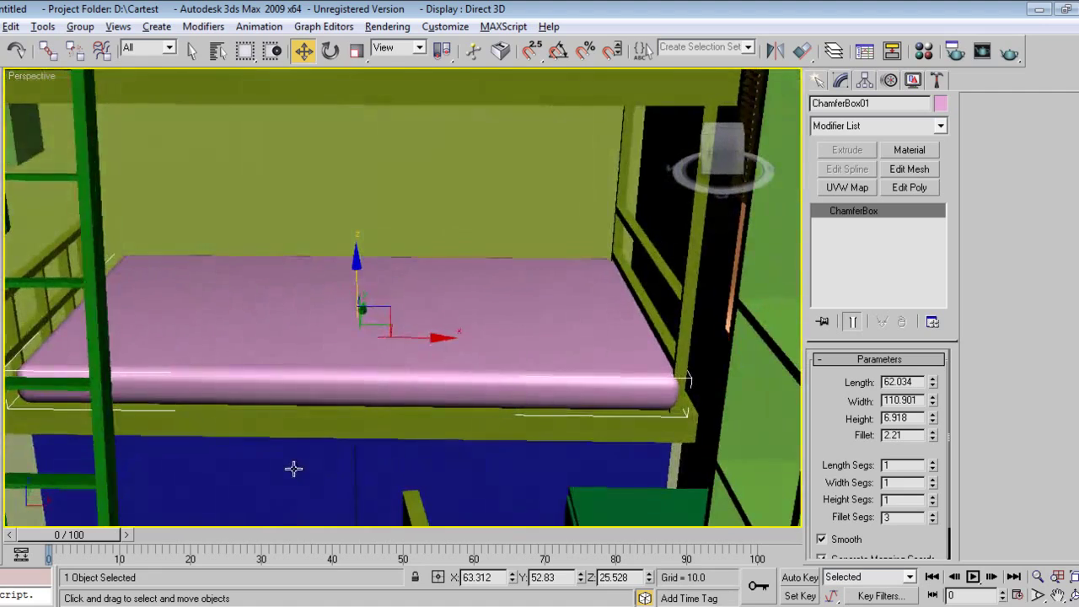
drag(413, 338, 407, 337)
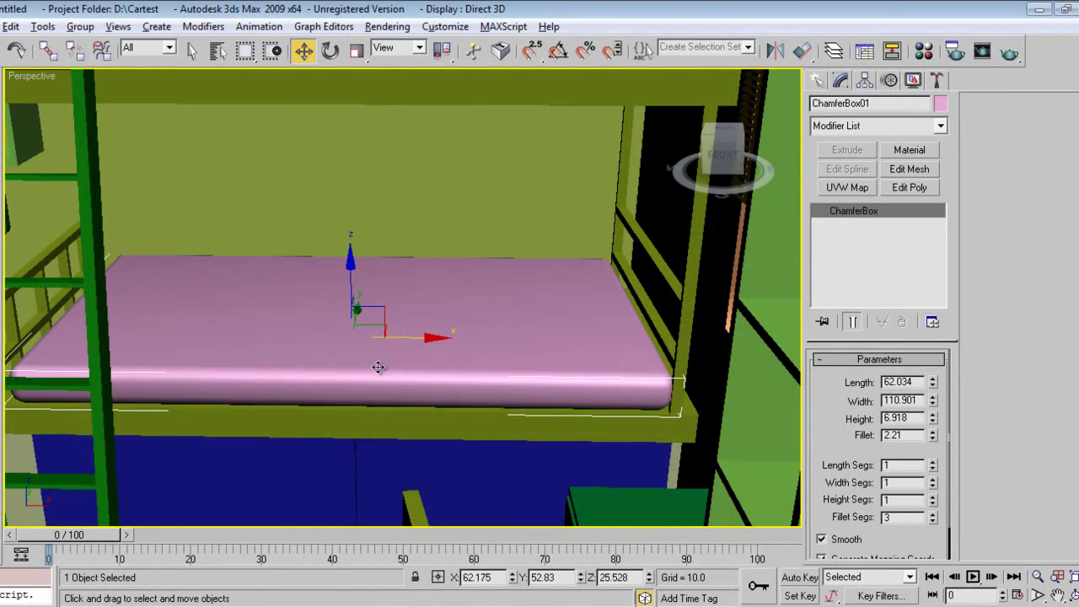
alt+middle_drag(379, 366, 400, 346)
scroll(429, 371, up, 4)
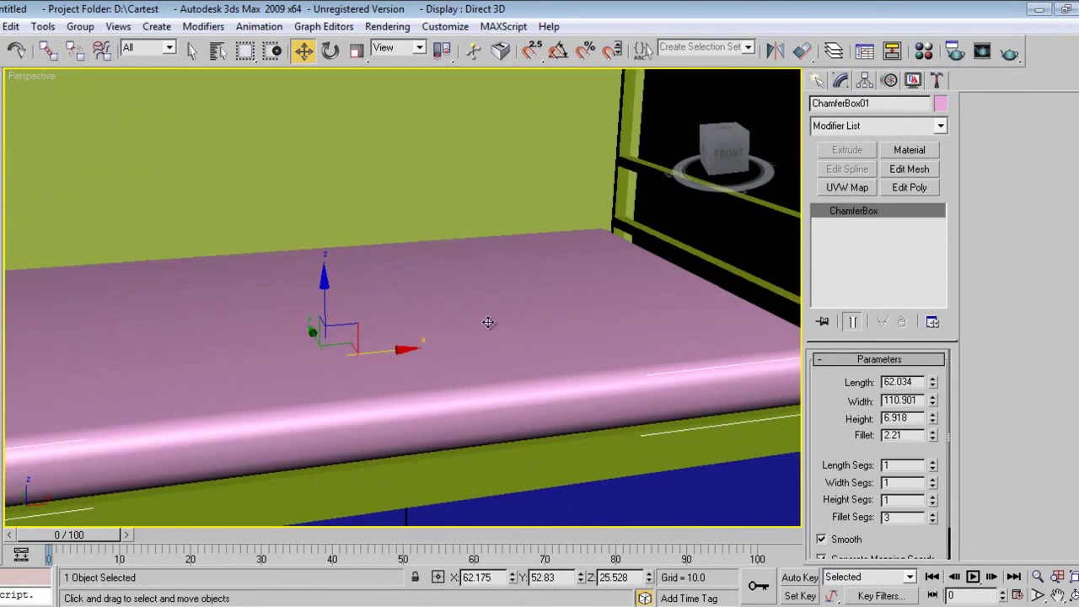
drag(934, 418, 934, 418)
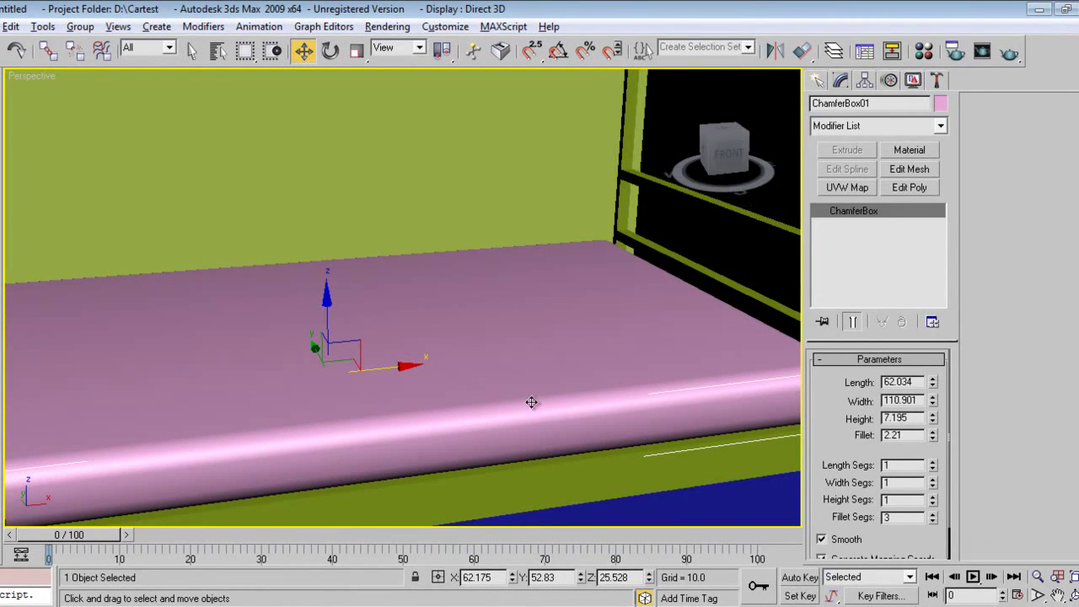
scroll(531, 402, down, 6)
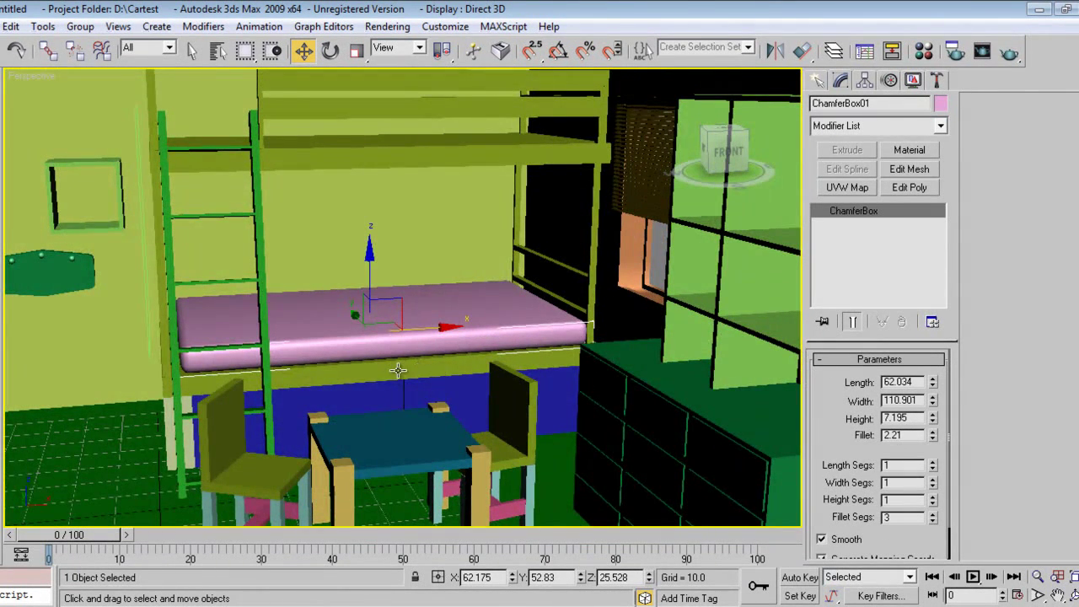
Clone the mattress upward as one independent copy on the upper bunk, at about Z 81.1
mouse_move(370, 258)
shift+mouse_down()
mouse_move(357, 53)
mouse_move(355, 67)
shift+mouse_up()
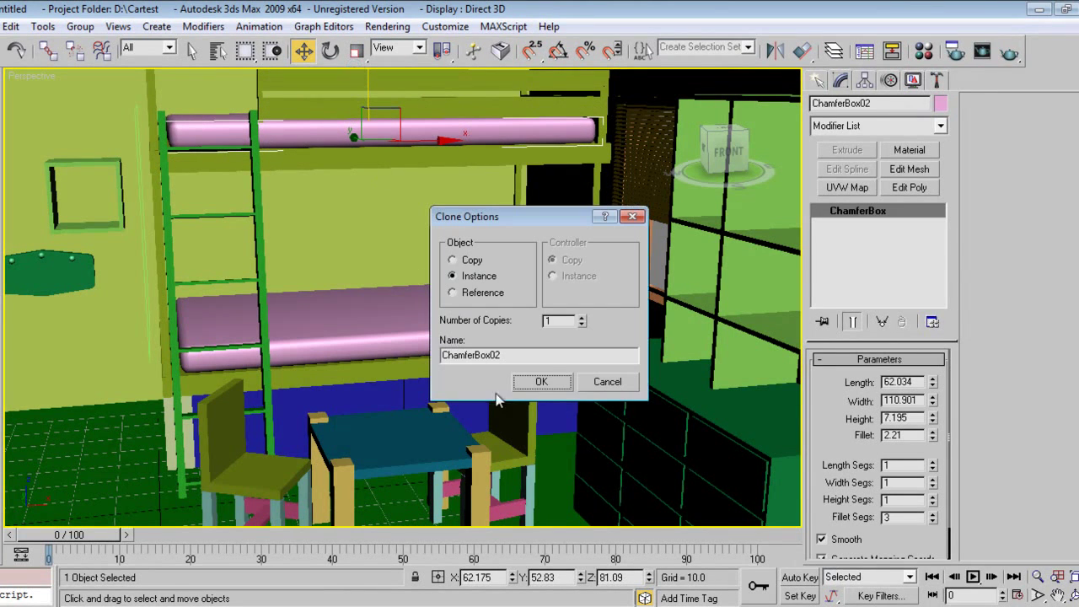
click(474, 260)
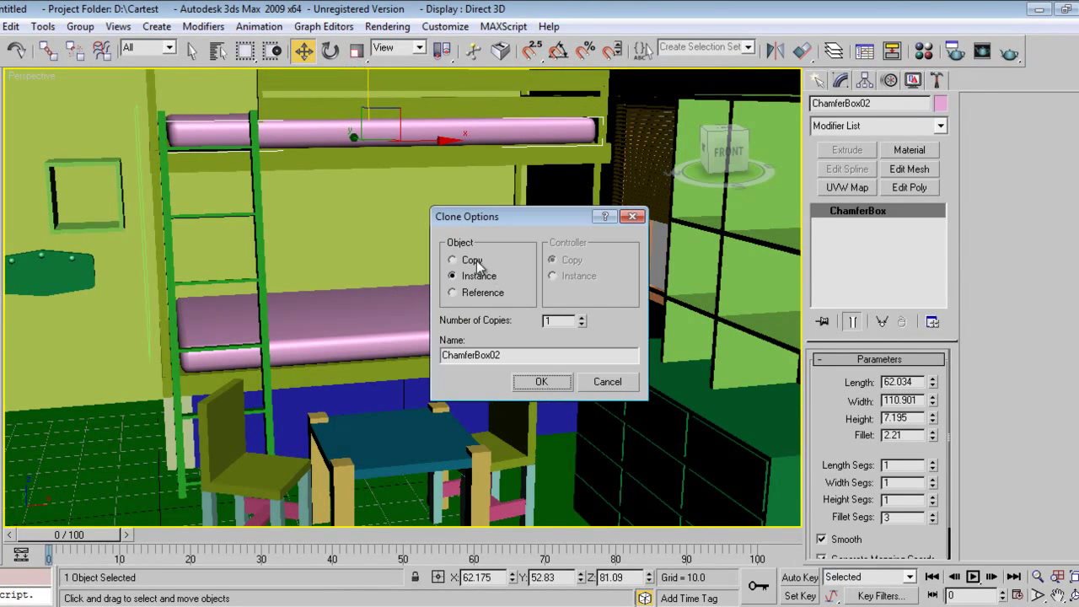
click(541, 384)
Nudge the upper mattress towards the wall along Y, to about 53.7
key(z)
alt+middle_drag(310, 294, 326, 301)
scroll(337, 349, up, 2)
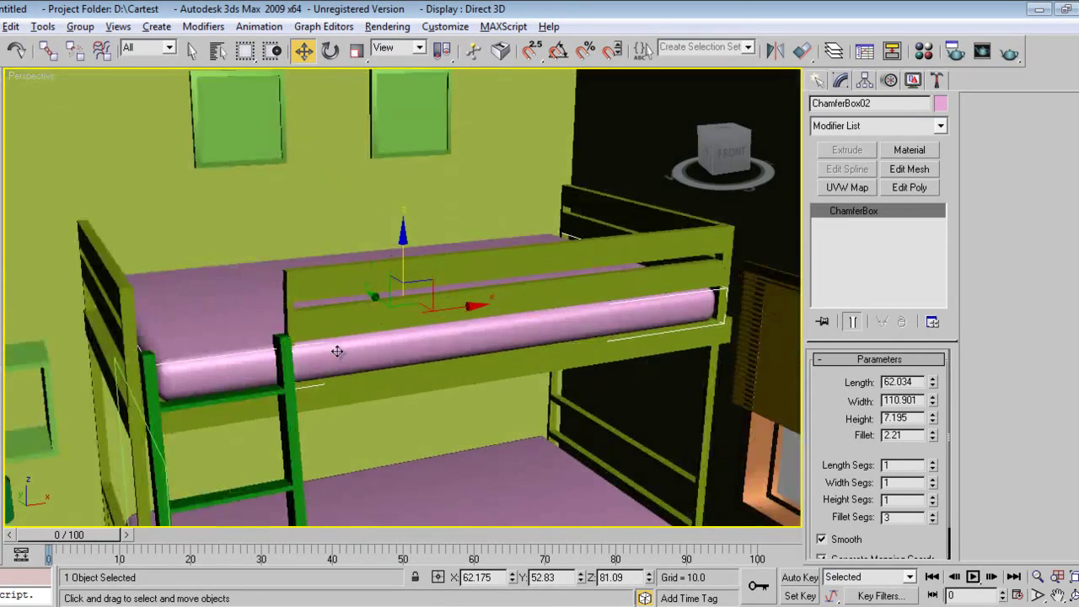
alt+middle_drag(337, 351, 358, 361)
mouse_move(373, 294)
mouse_down()
mouse_move(354, 283)
mouse_move(368, 301)
mouse_up()
alt+middle_drag(368, 301, 330, 385)
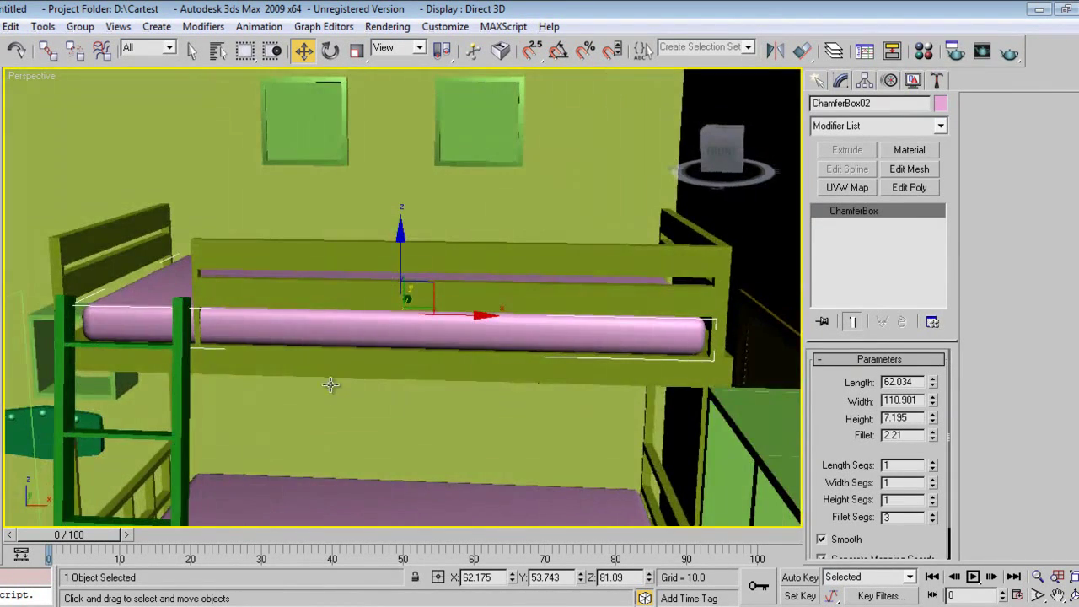
Try moving the upper mattress slightly in the XZ plane and undo the move
alt+middle_drag(454, 321, 451, 365)
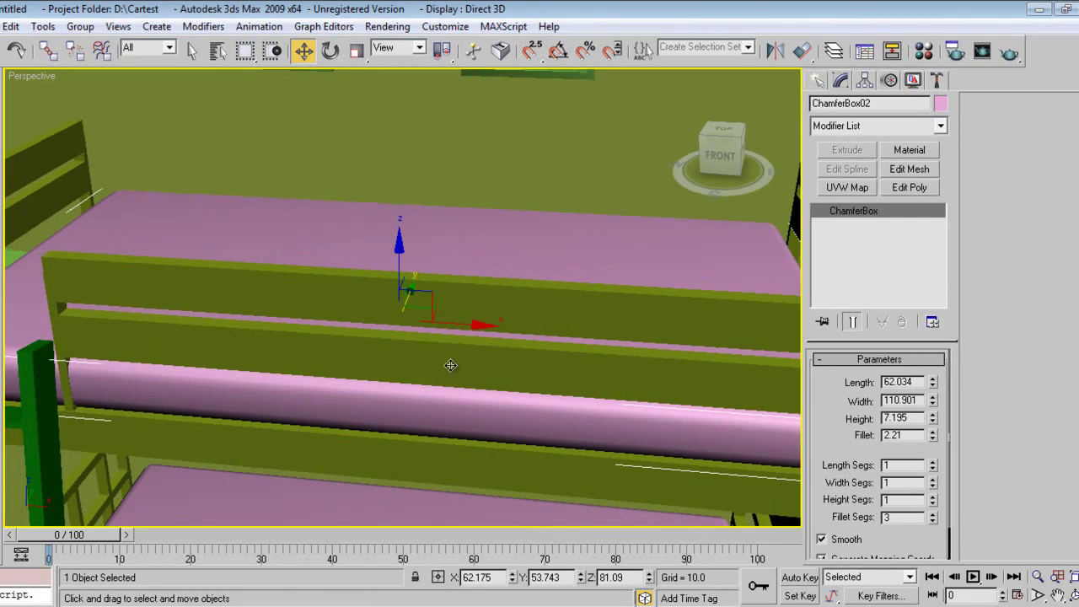
drag(412, 293, 414, 289)
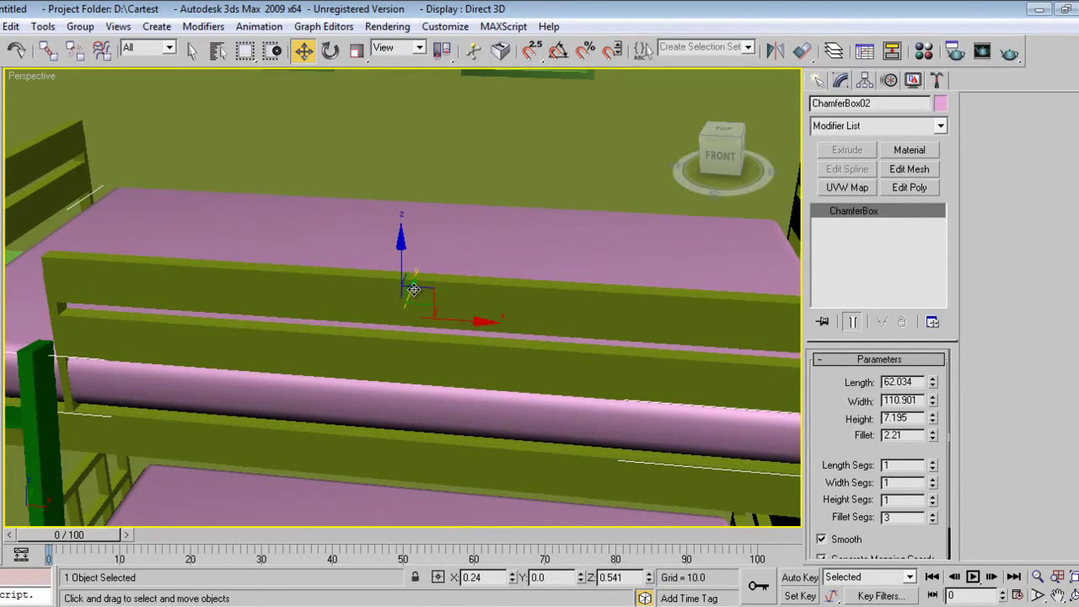
key(ctrl+z)
Move the upper mattress further back along Y to about 55.3 so it sits behind the guard rail
alt+middle_drag(434, 320, 432, 286)
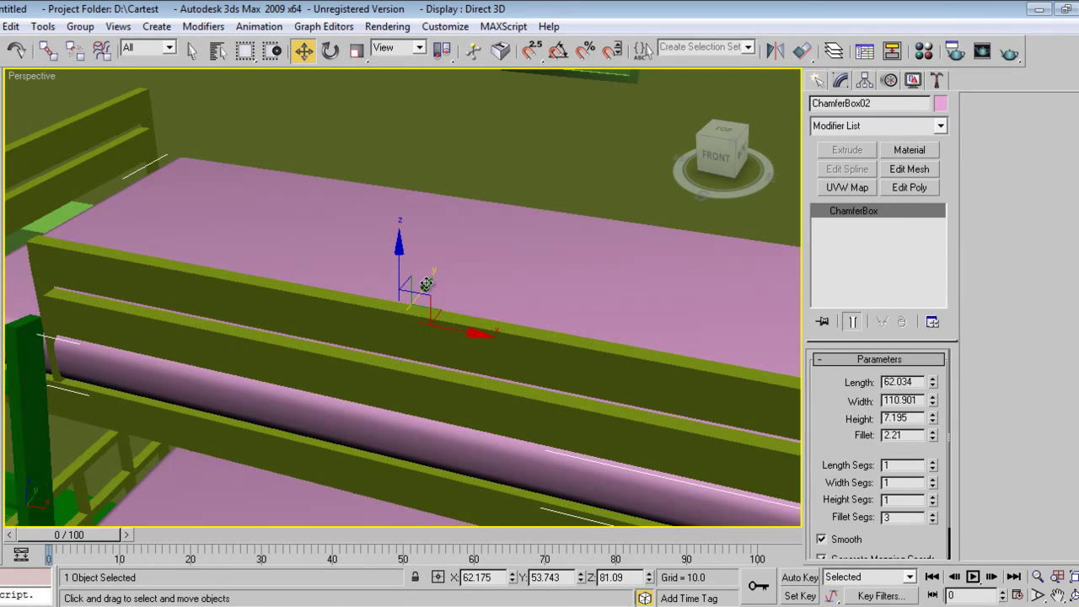
drag(426, 284, 428, 280)
alt+middle_drag(391, 335, 399, 332)
scroll(412, 340, down, 3)
key(shift+z)
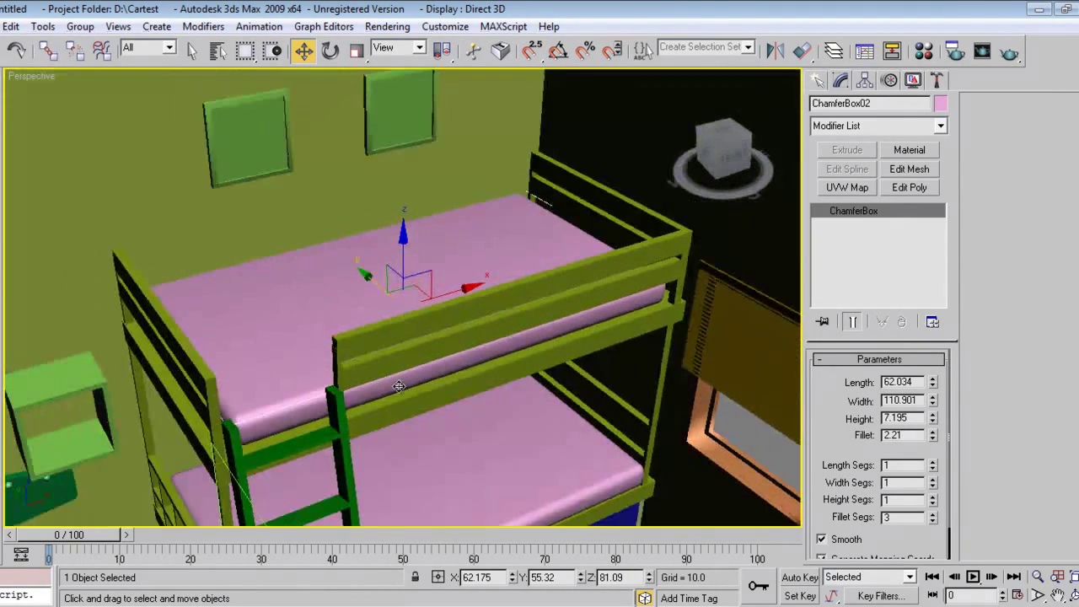
Shift the upper mattress along X to about 60.8 and restore the camera view of the room
drag(466, 288, 461, 289)
alt+middle_drag(466, 371, 419, 360)
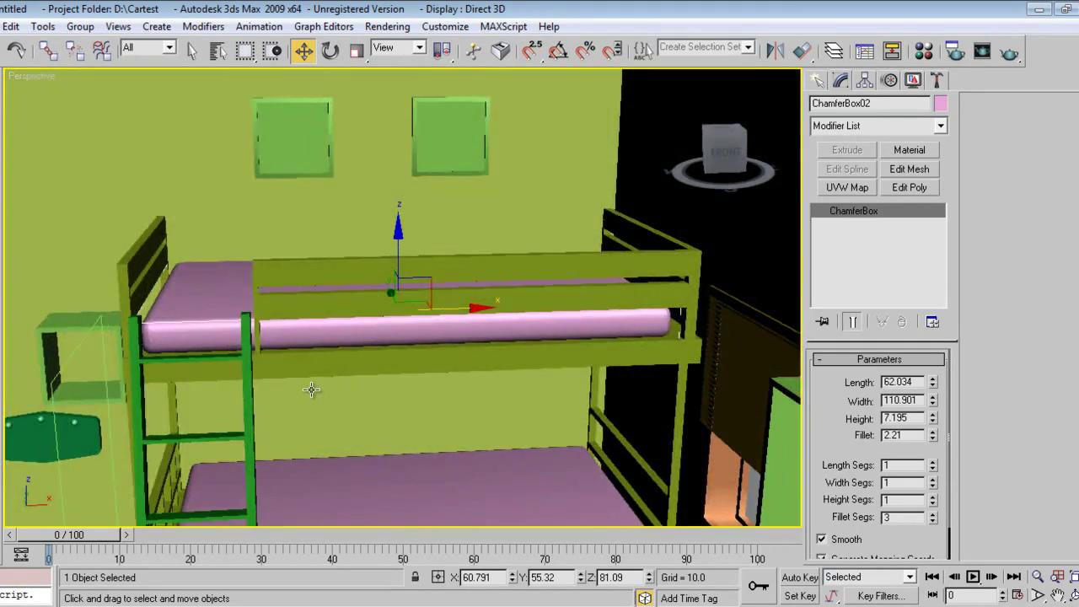
key(shift+z)
key(shift+z)
key(shift+z)
key(shift+z)
key(shift+z)
key(shift+z)
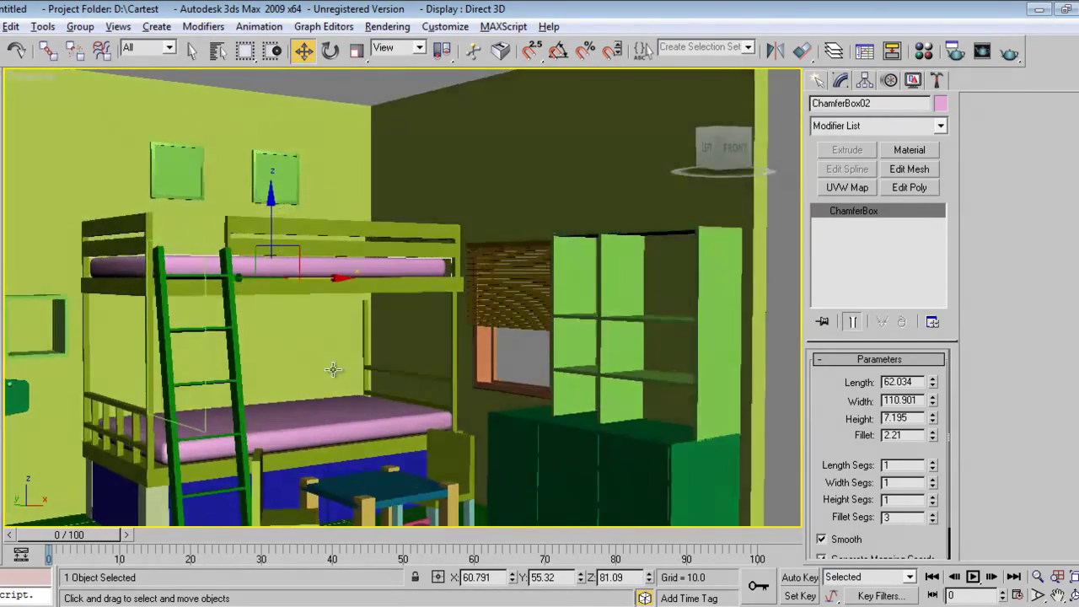
key(shift+z)
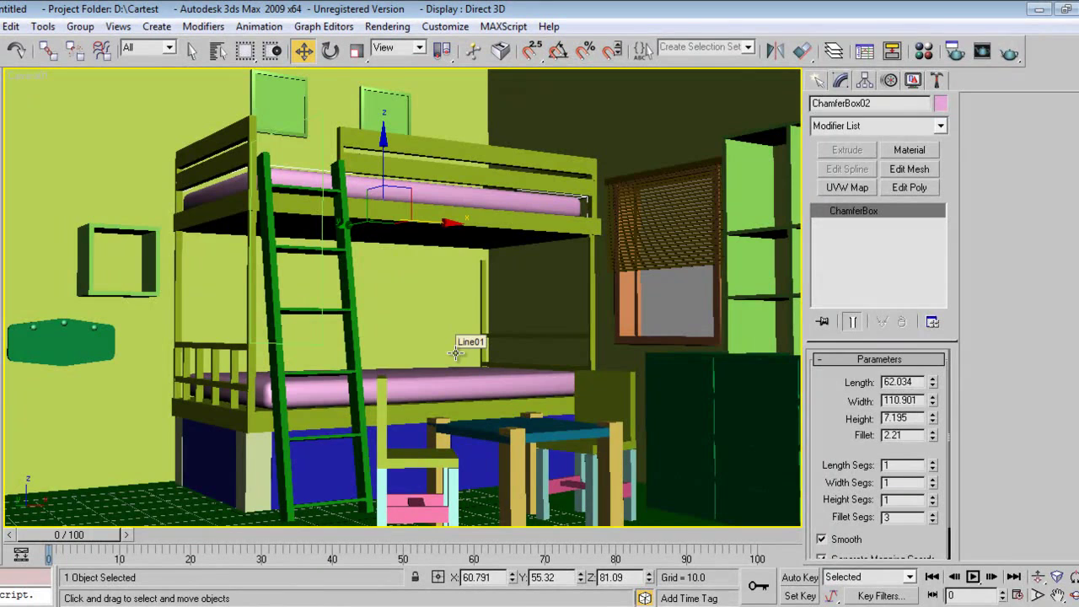
click(819, 80)
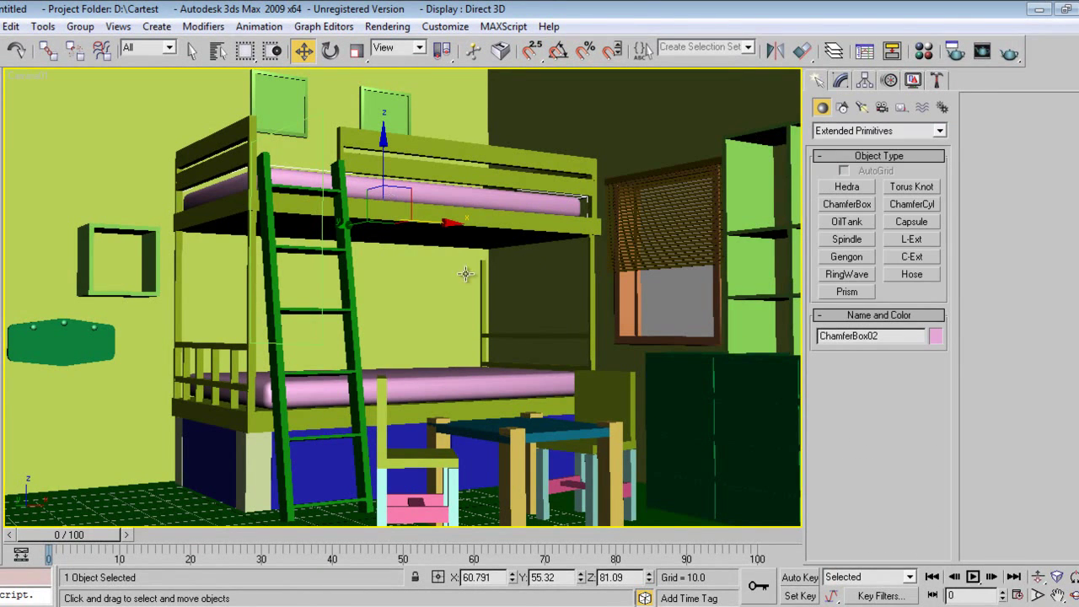
right_click(501, 317)
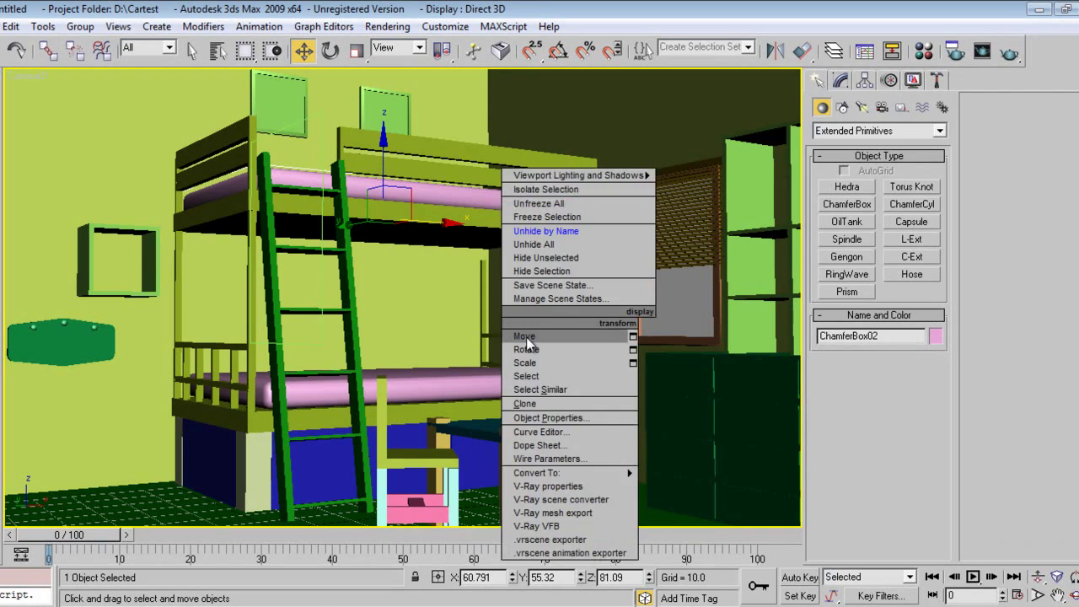
Start merging an external scene file and browse to the Local Disk (D:) drive
click(527, 342)
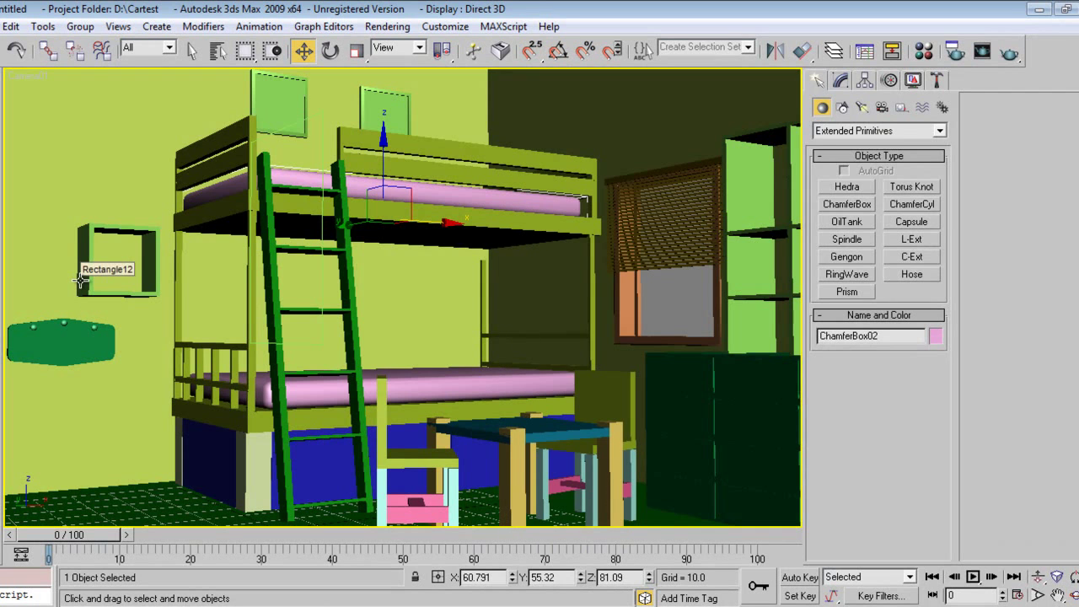
click(1, 26)
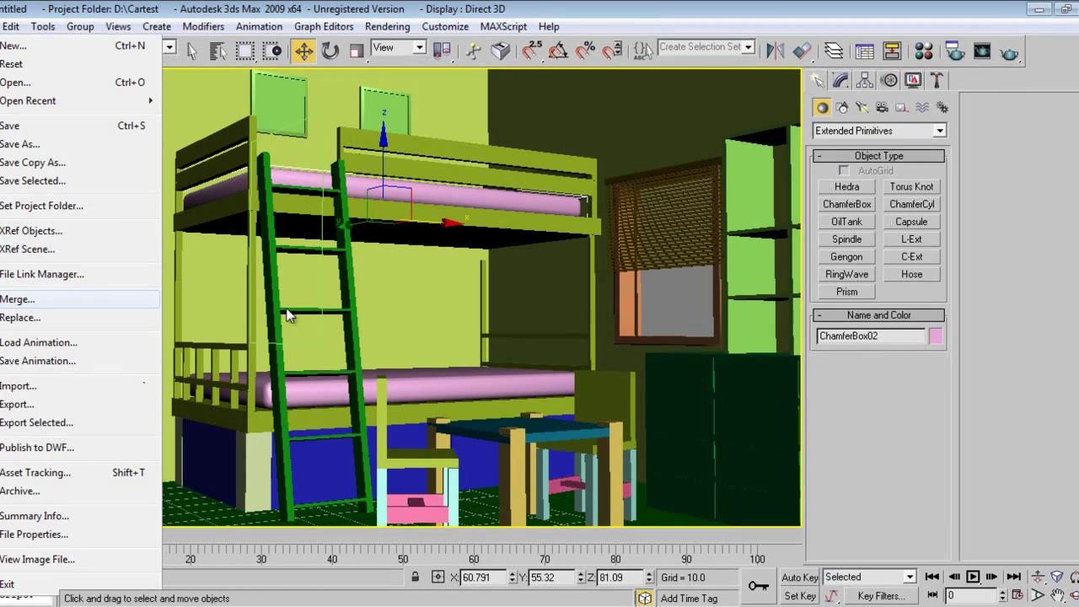
key(Return)
click(114, 101)
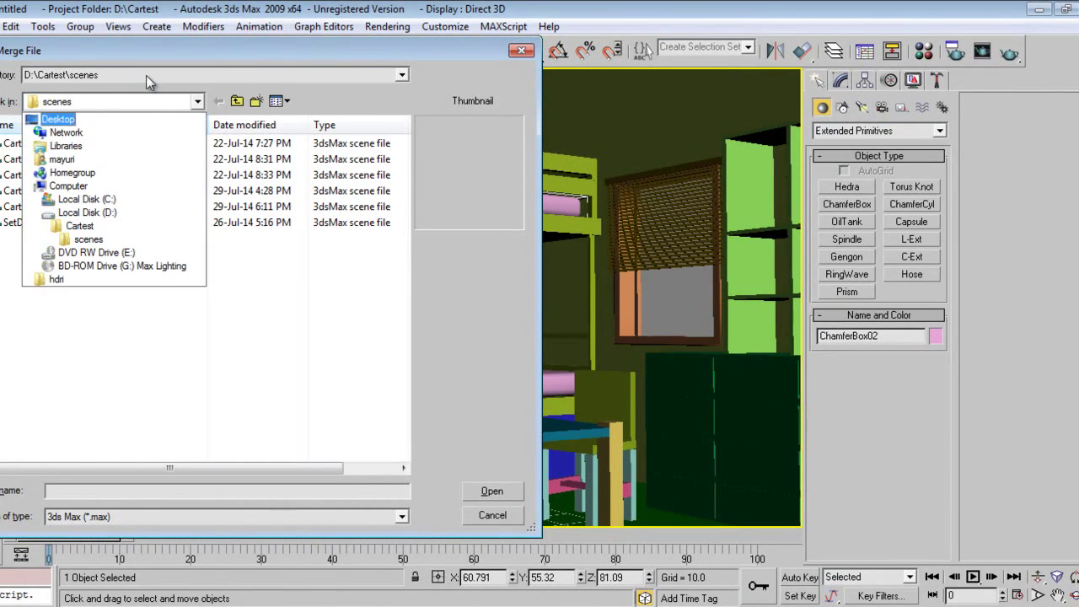
click(146, 75)
click(146, 74)
click(146, 76)
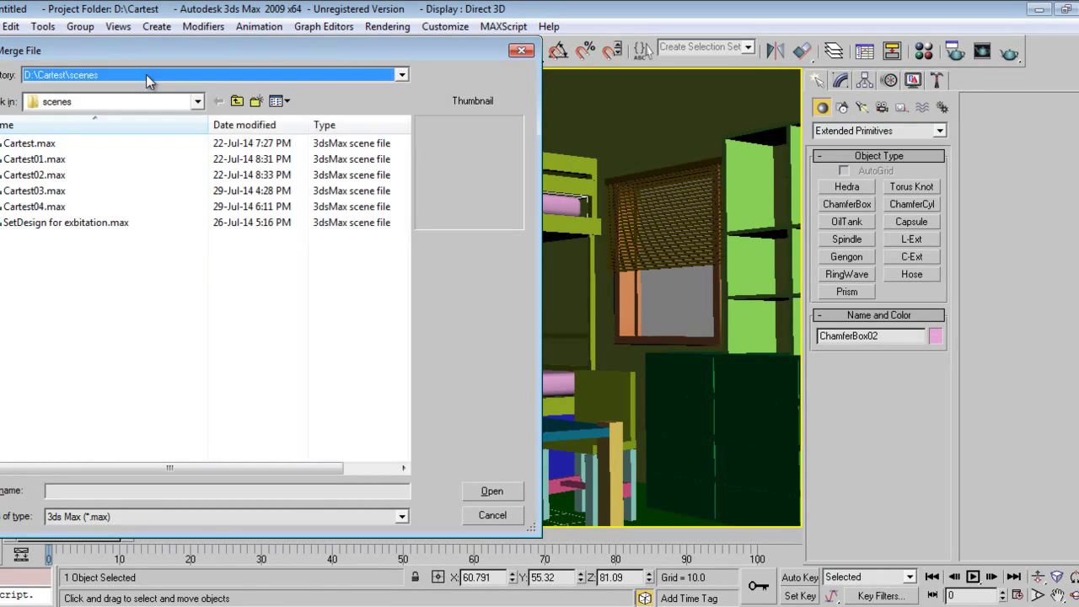
click(130, 102)
click(80, 211)
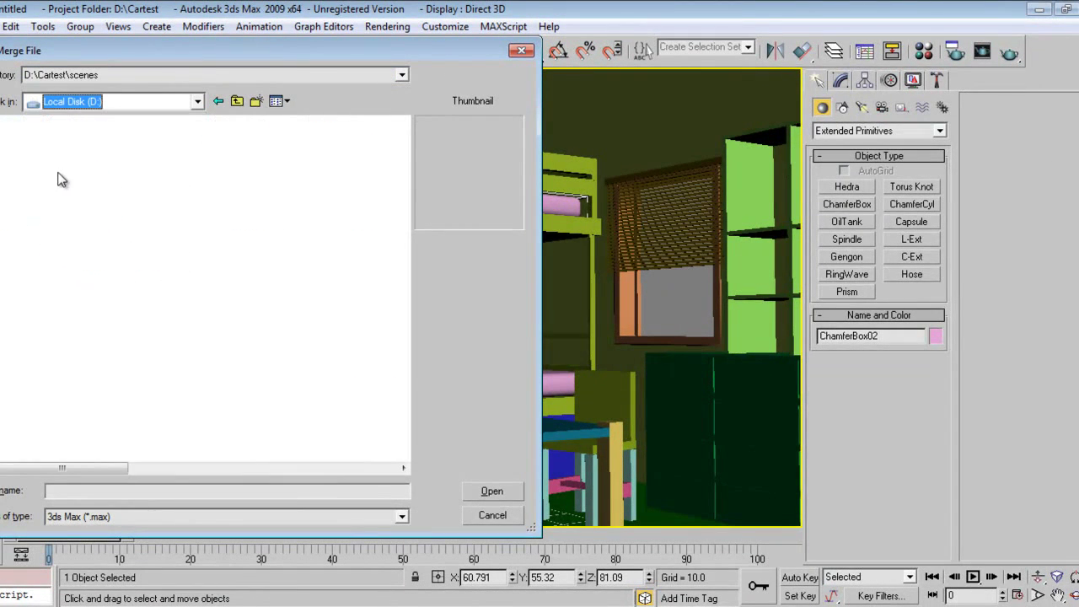
Browse to the Models folder in keyframesonline\Kids Bedroom Design
scroll(44, 174, down, 2)
key(k)
key(k)
key(k)
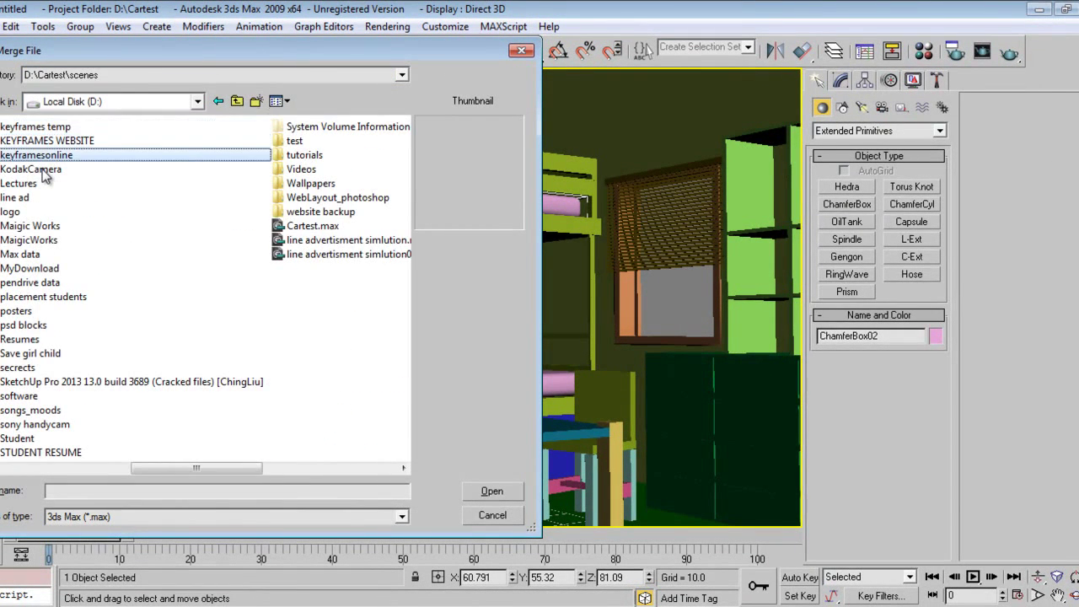
key(Return)
click(44, 174)
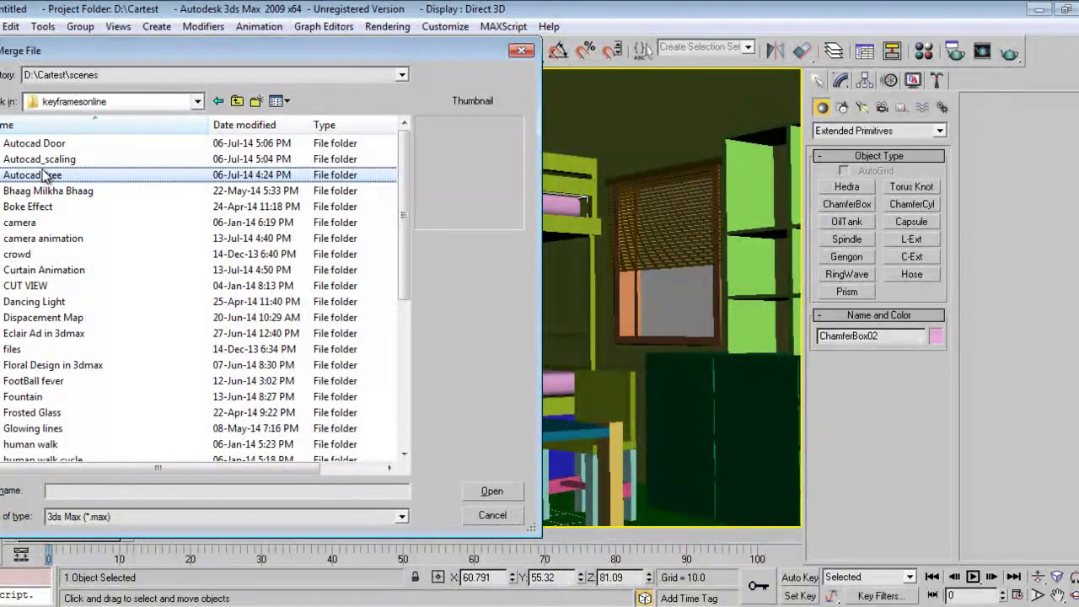
key(k)
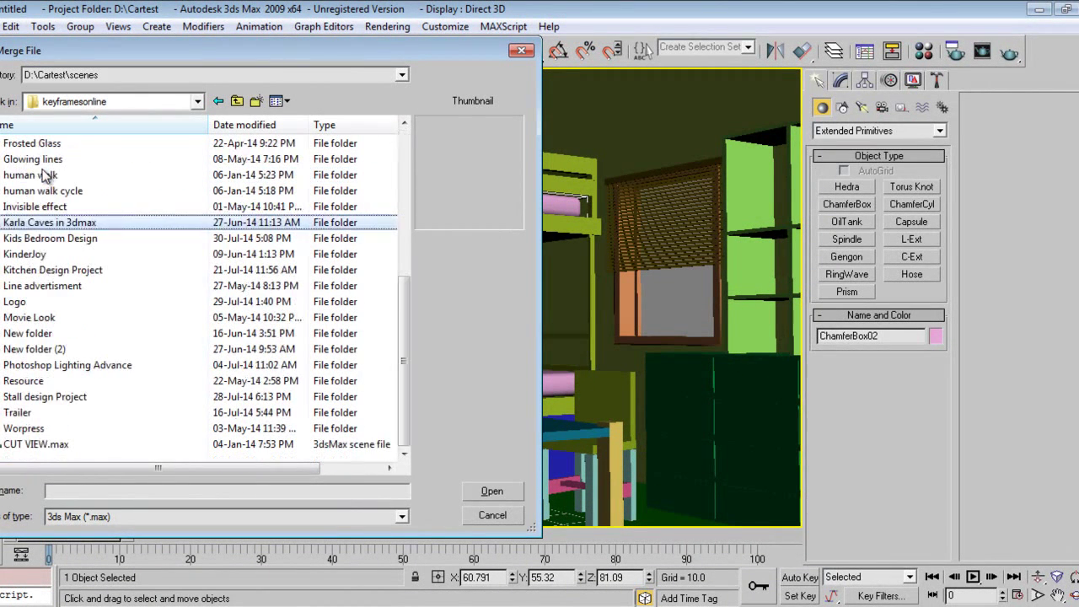
key(k)
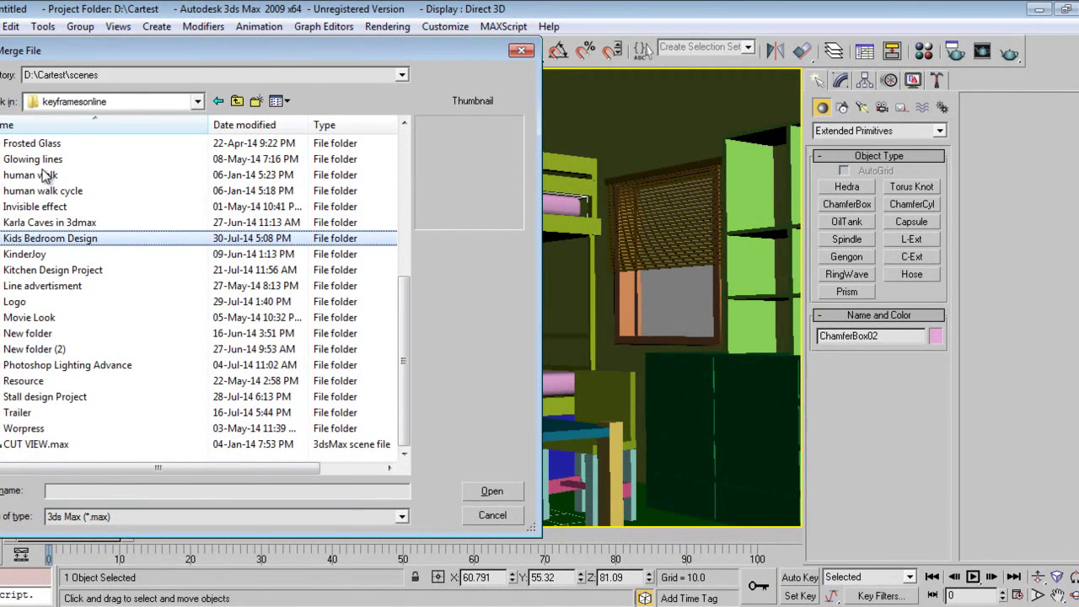
key(Return)
double_click(113, 183)
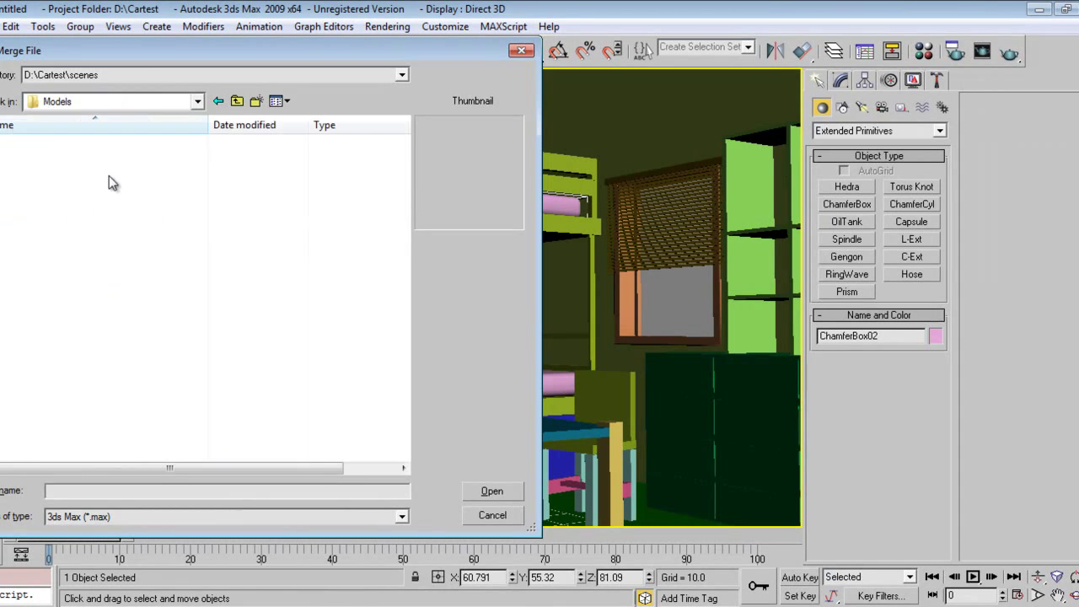
Merge all objects from Cap.max into the bedroom scene
click(28, 145)
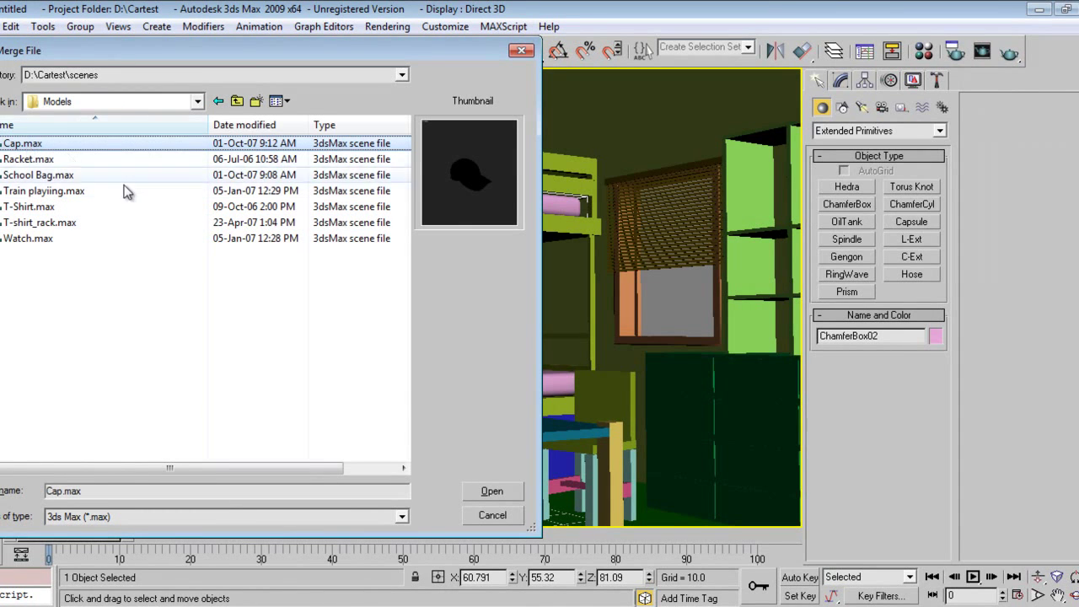
click(493, 491)
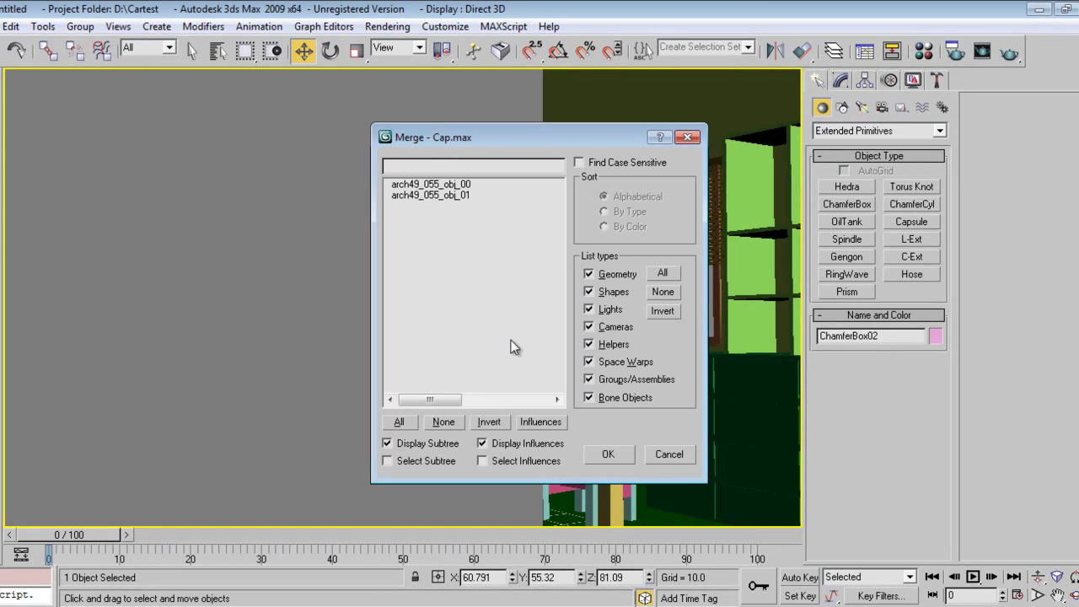
click(413, 426)
click(601, 456)
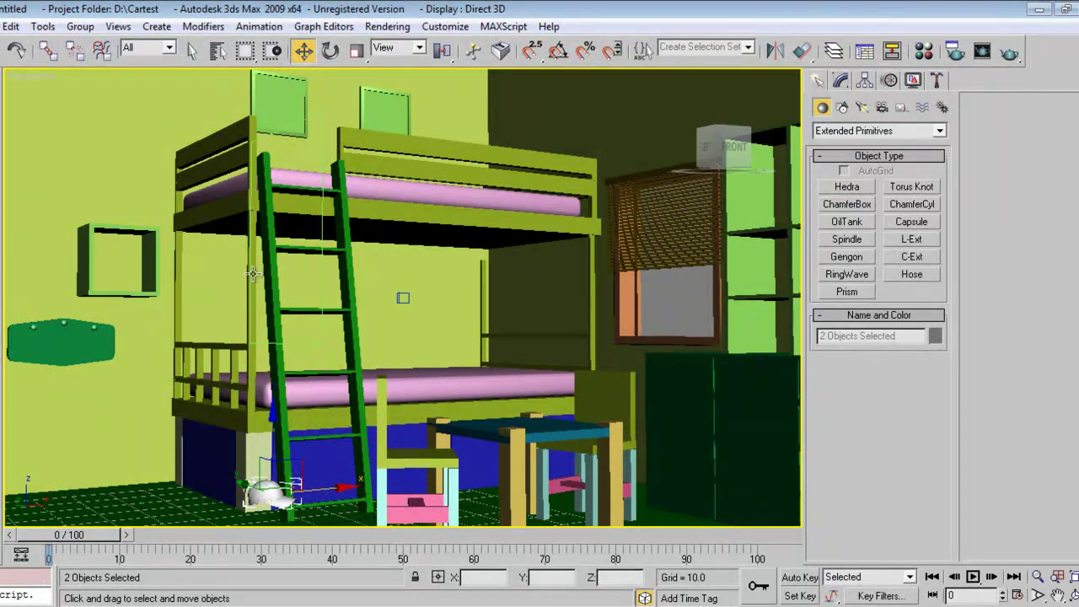
Group the merged cap objects under the default name and raise the group along Z to about 37.2
click(80, 26)
click(99, 45)
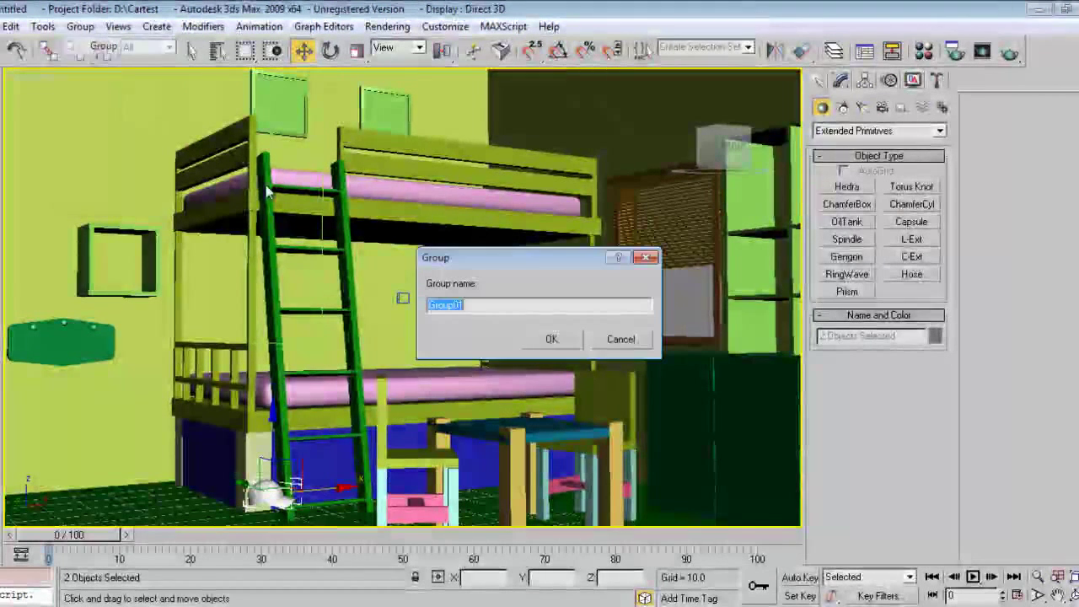
click(551, 338)
drag(272, 447, 271, 326)
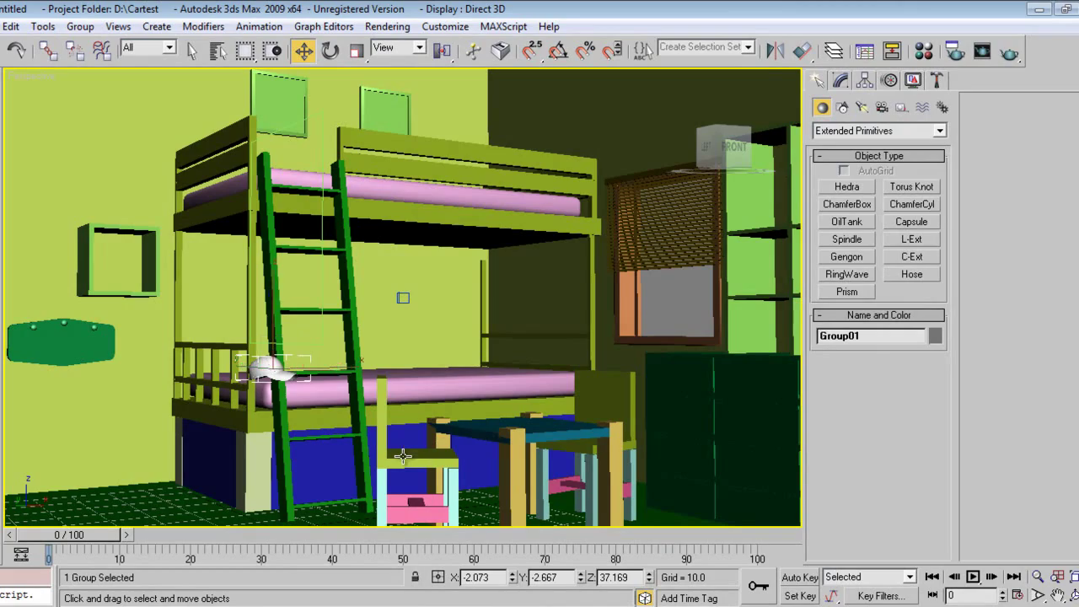
Move the cap along X to about 38.3 and along Y to about 4.0, by the lower mattress
key(z)
alt+middle_drag(444, 411, 293, 366)
drag(256, 337, 647, 315)
scroll(588, 403, down, 8)
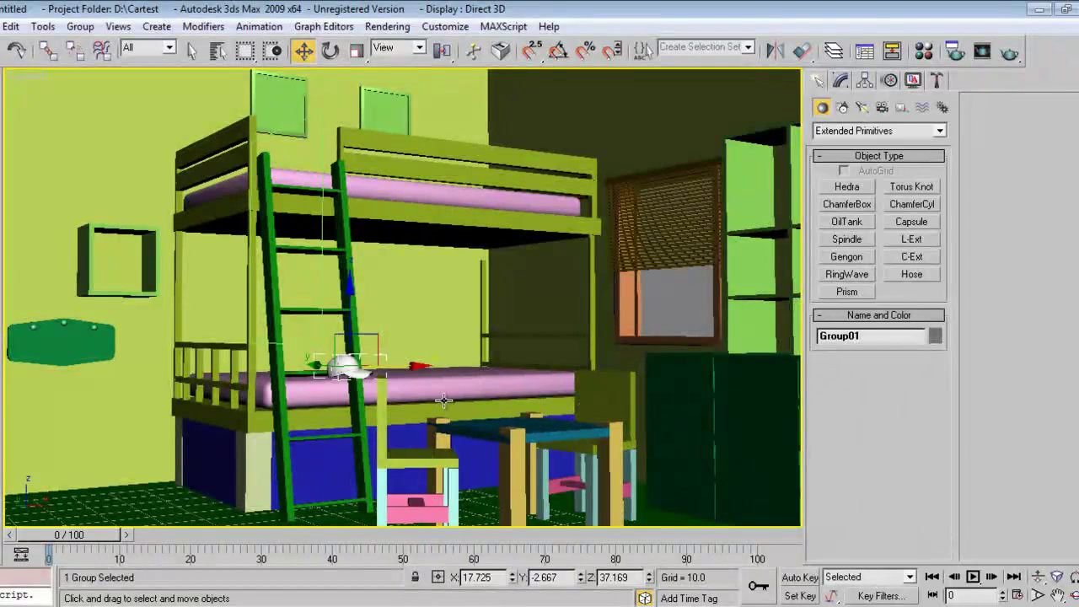
drag(386, 372, 457, 368)
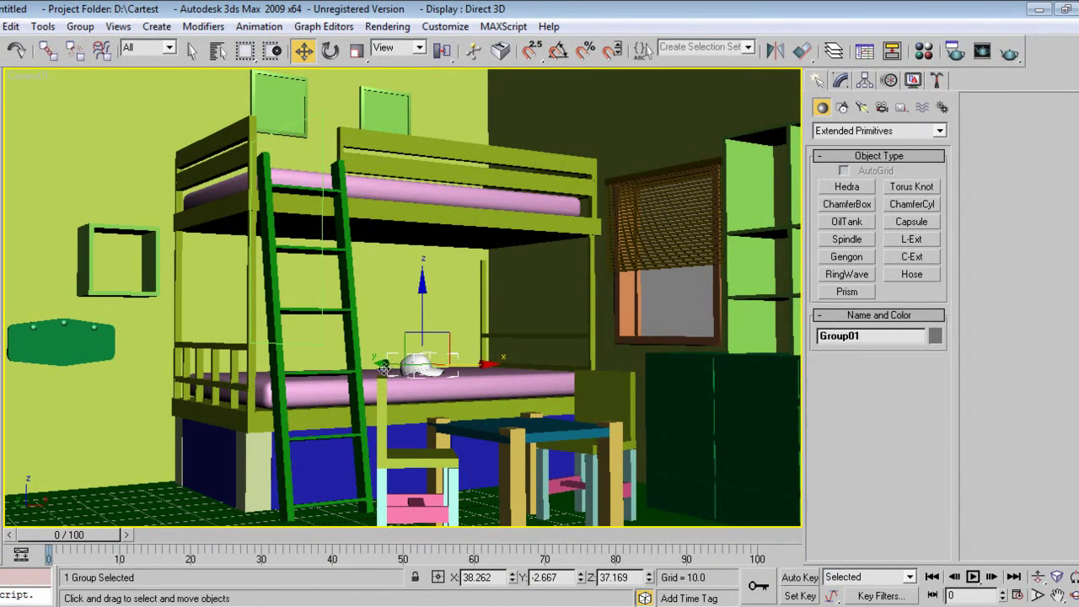
drag(384, 362, 393, 368)
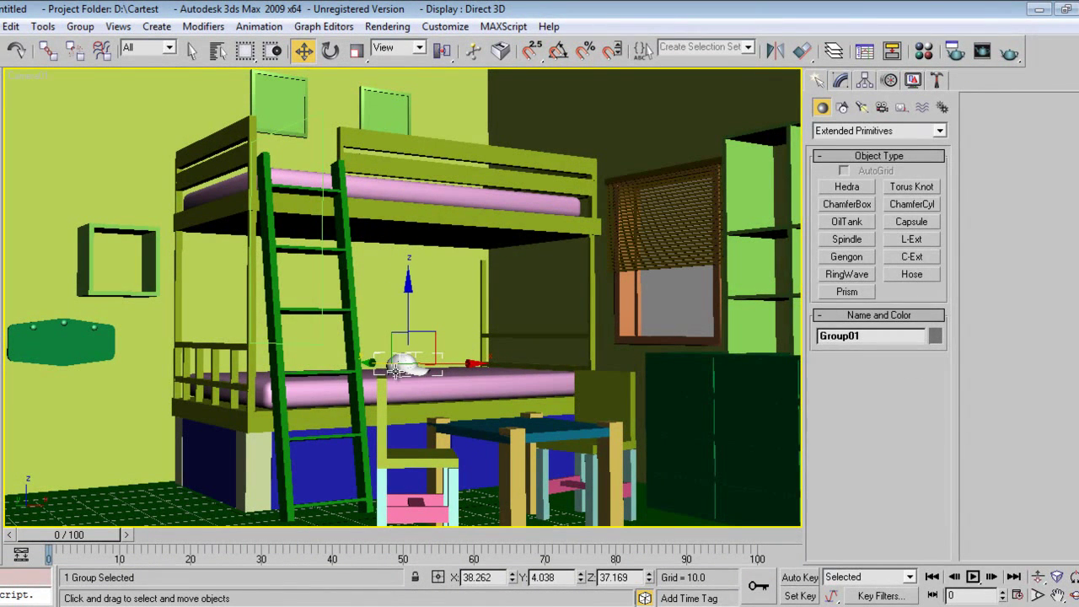
click(2, 26)
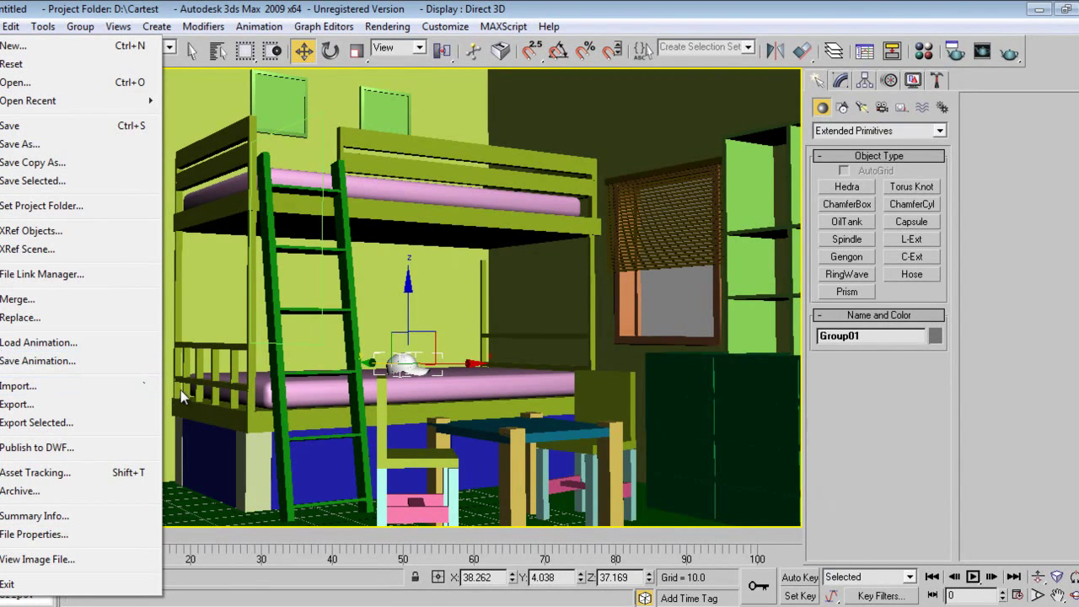
right_click(298, 365)
click(315, 376)
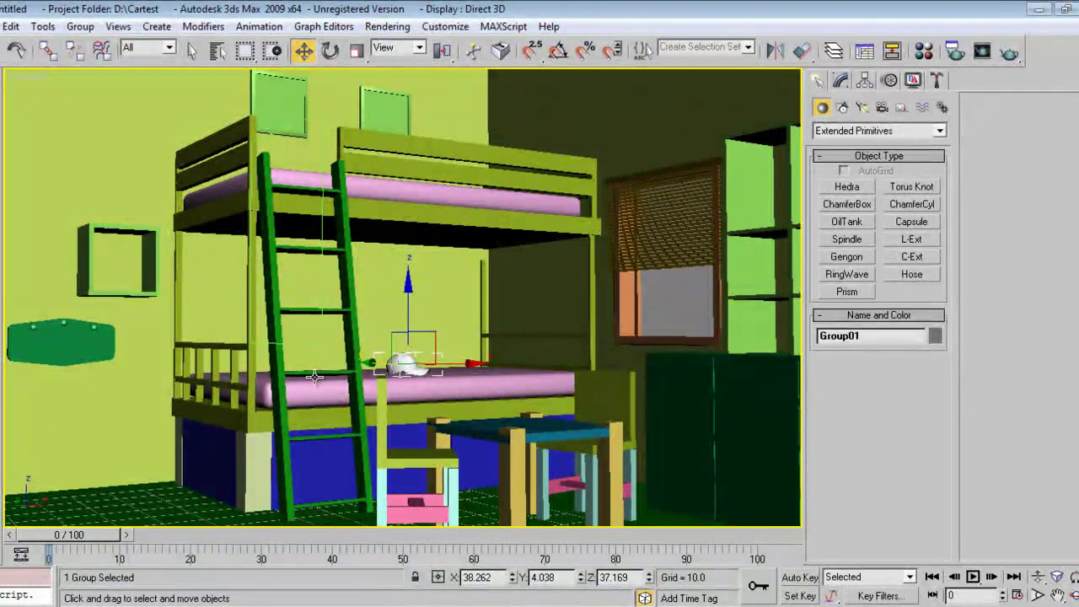
Merge all objects from Racket.max in the Models folder into the scene
click(1, 26)
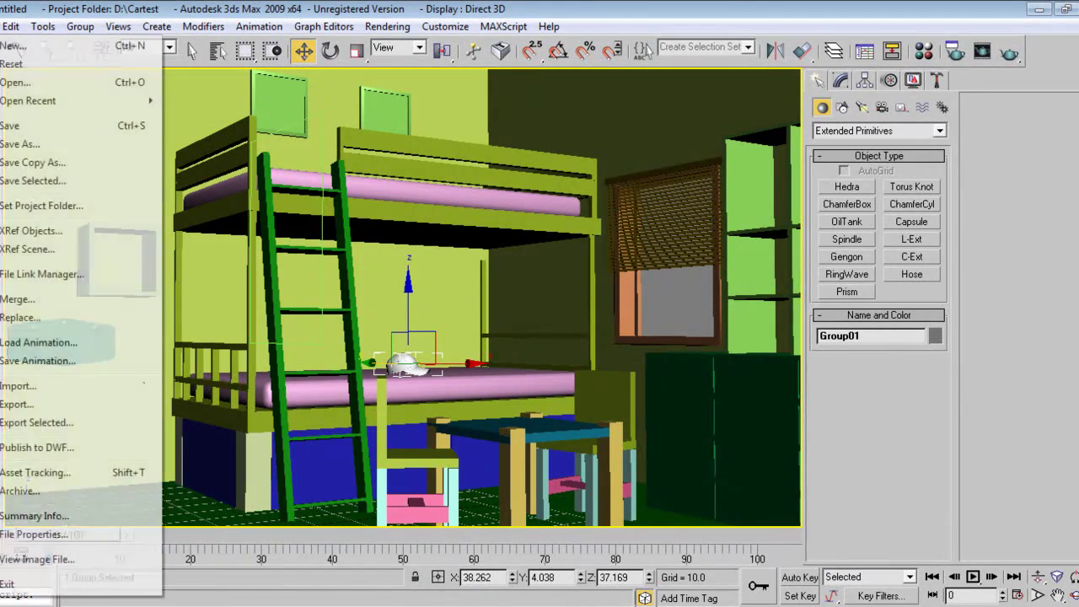
click(27, 304)
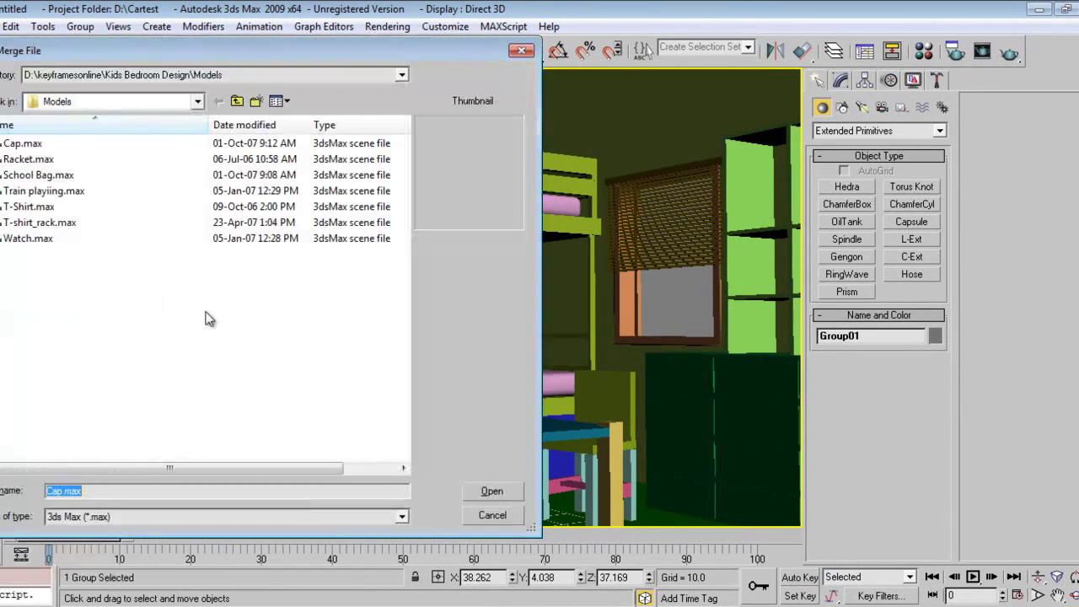
click(29, 159)
key(Return)
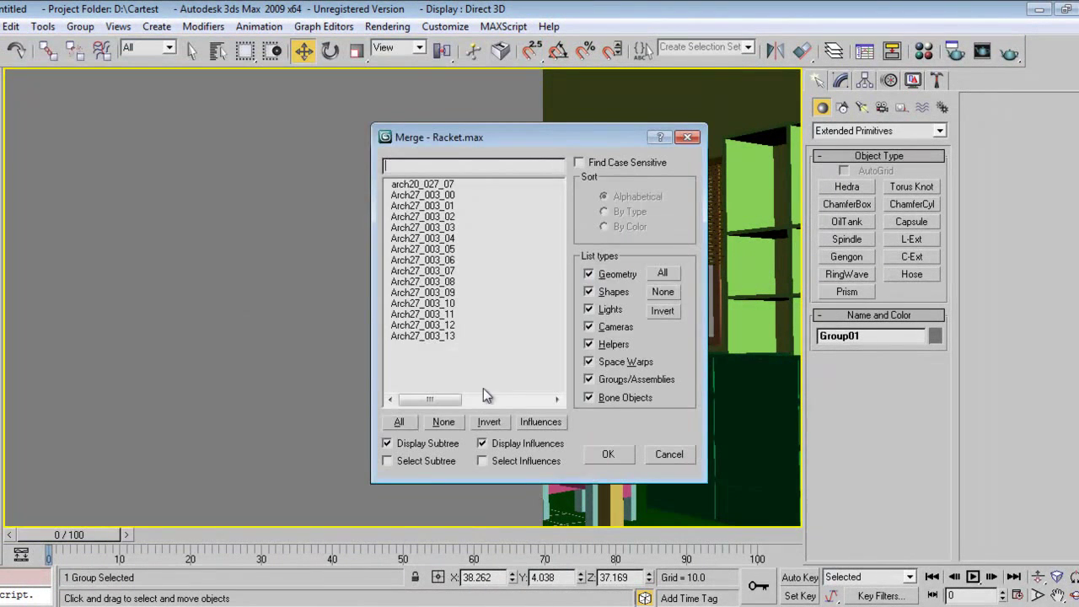
click(408, 424)
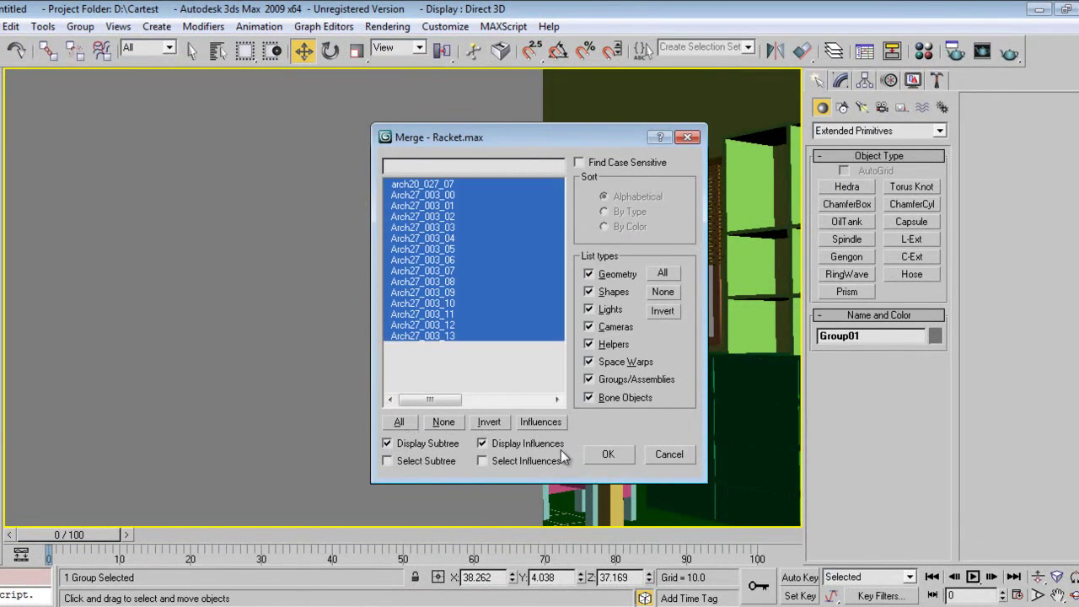
click(605, 454)
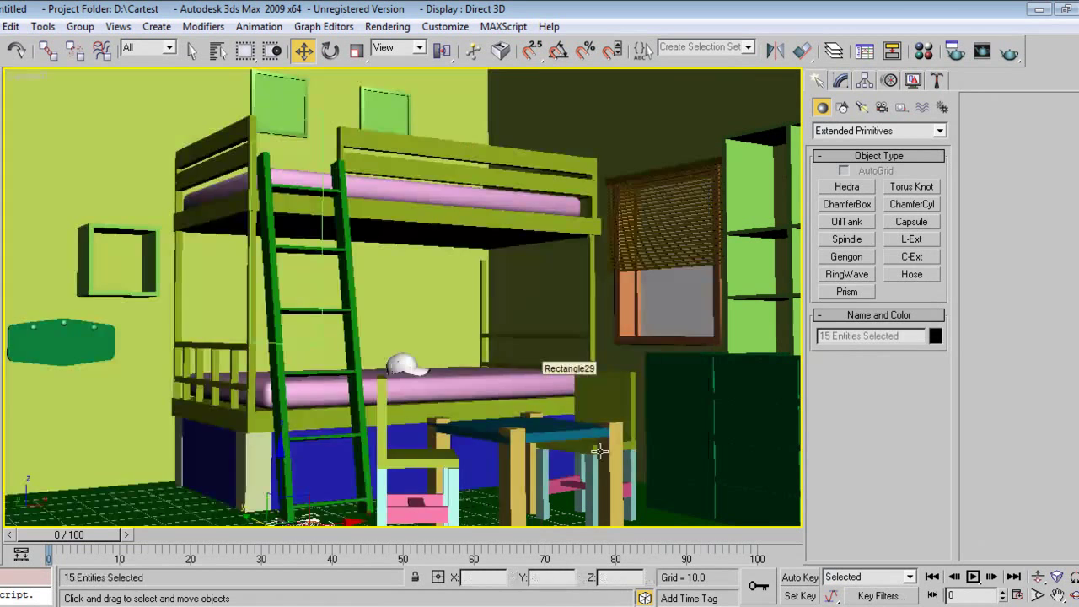
Group the merged racket objects under the name Racket
click(71, 30)
click(89, 43)
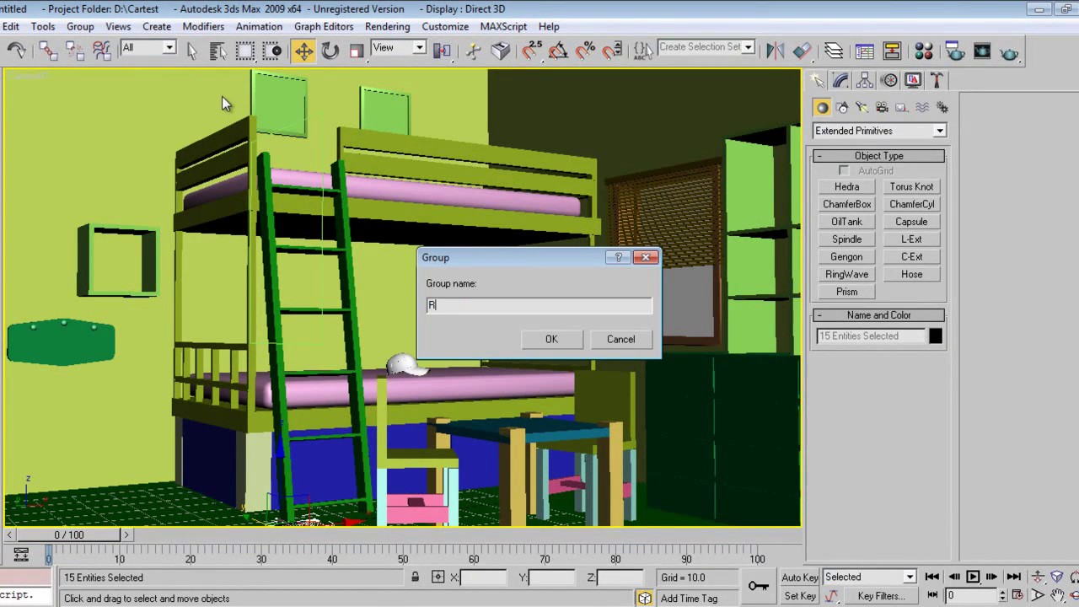
key(Return)
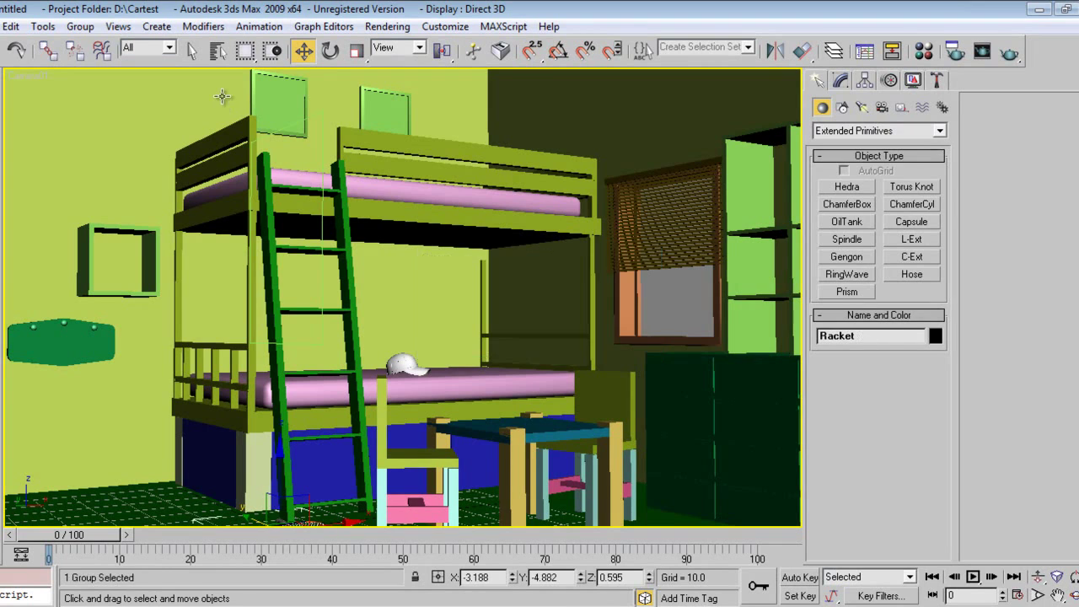
Move the Racket group over the table, to about X 38.2, Y -33.5 and Z 28.4
drag(280, 464, 287, 339)
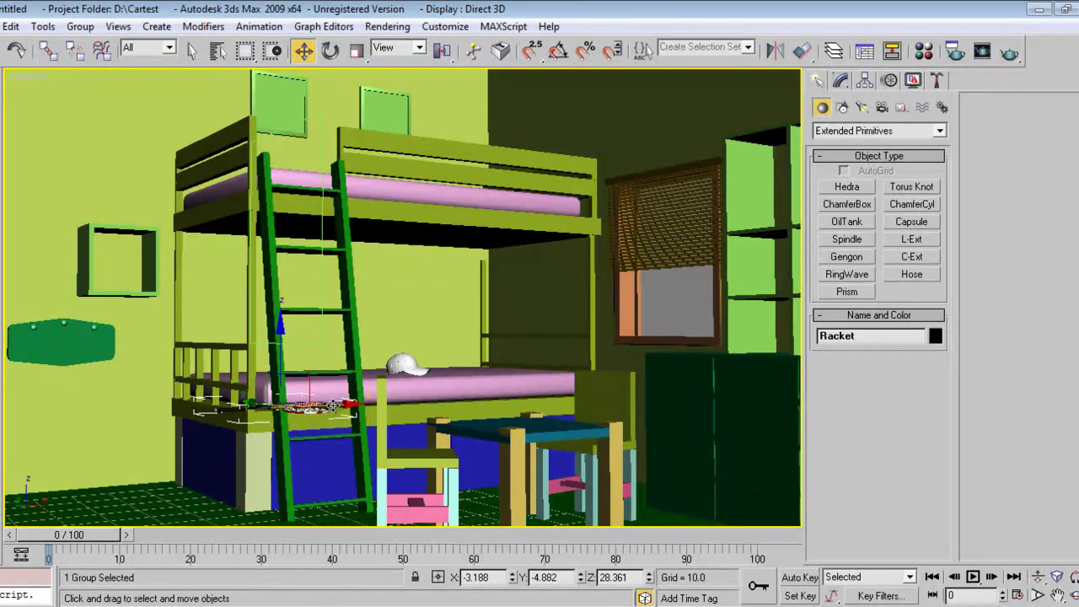
drag(360, 406, 486, 409)
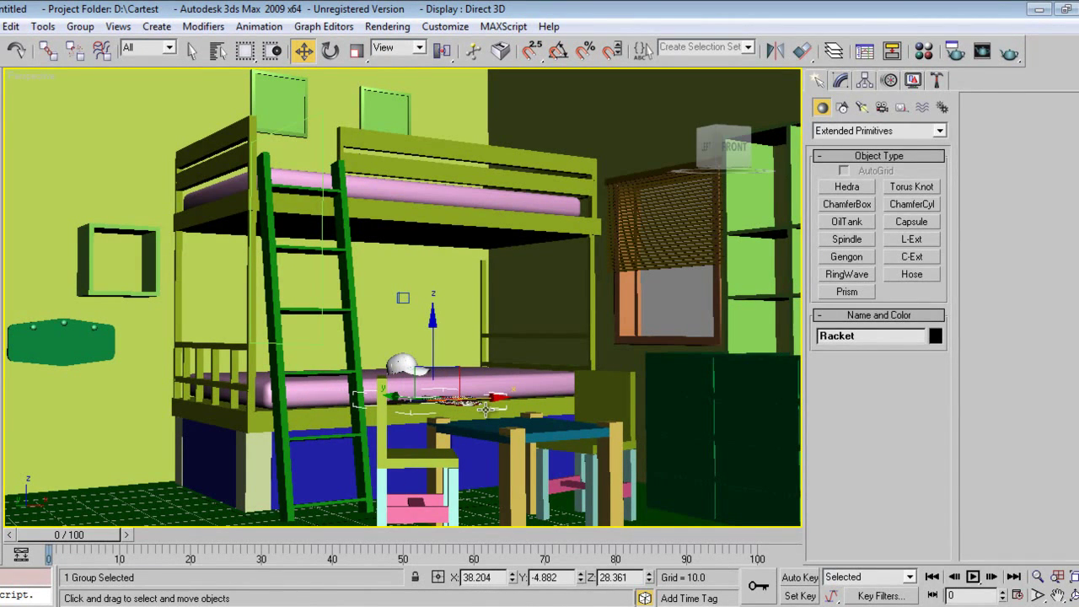
right_click(485, 410)
click(513, 410)
key(z)
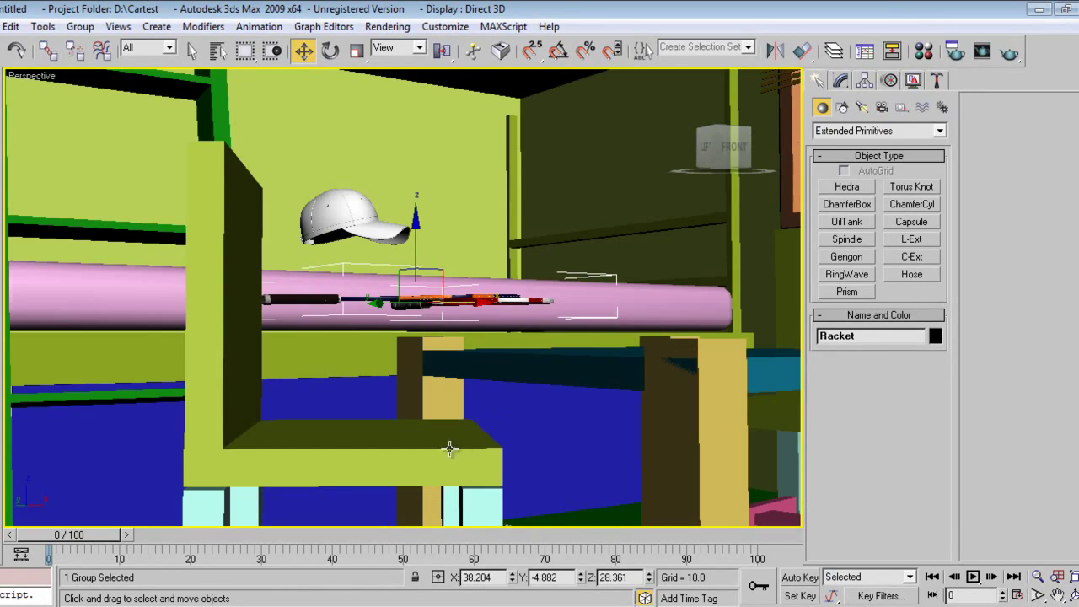
alt+middle_drag(450, 449, 424, 422)
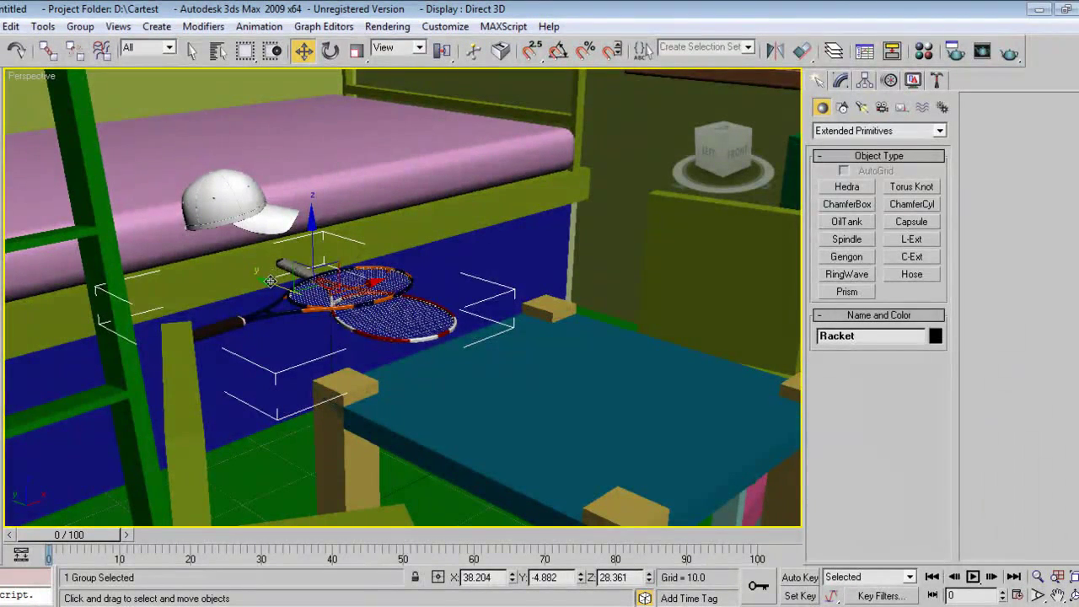
drag(270, 281, 506, 433)
Rotate the Racket group about its vertical axis so the handles point in a different direction across the table
alt+middle_drag(506, 434, 505, 413)
scroll(504, 436, down, 3)
scroll(510, 430, down, 3)
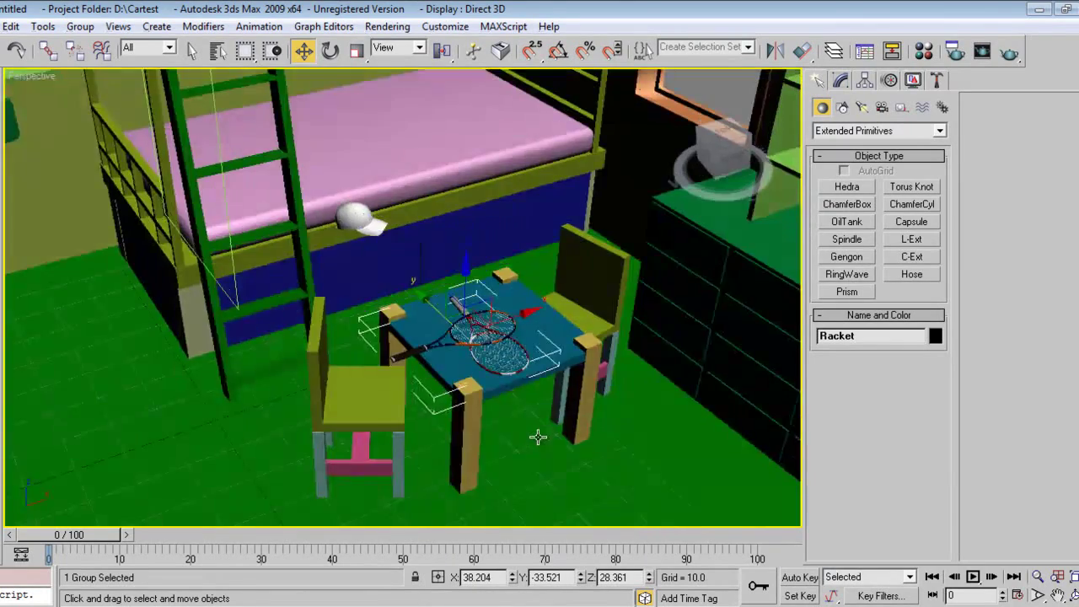
key(e)
drag(474, 406, 510, 317)
Shift the rackets to about X 40.1, Y -39.3 and lower them about 1.9 along Z onto the tabletop
right_click(550, 333)
click(574, 349)
drag(410, 303, 431, 313)
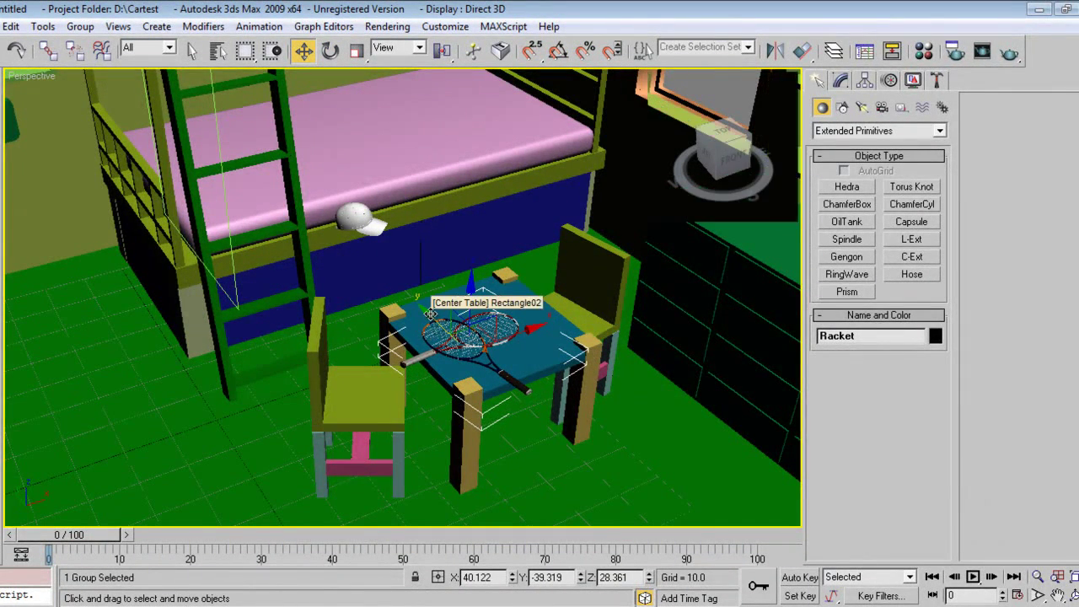
key(c)
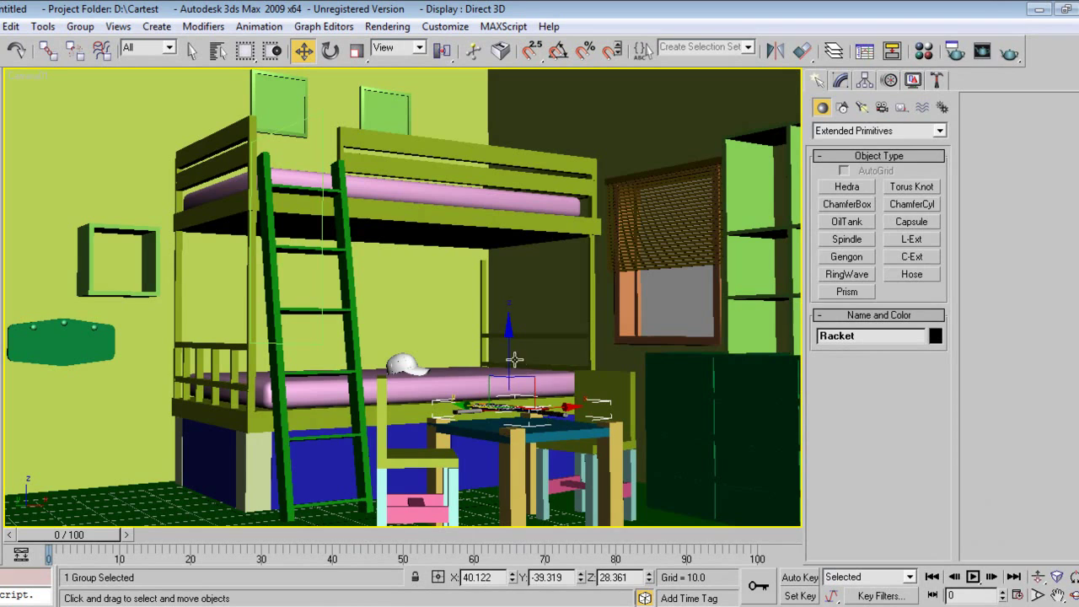
drag(515, 360, 505, 358)
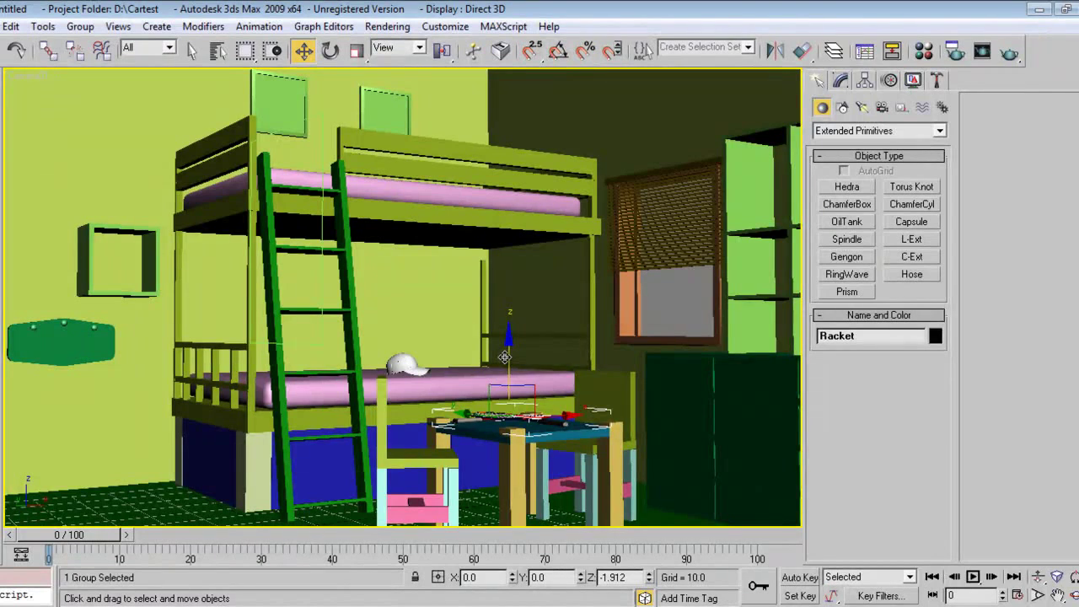
Try standing the Racket group upright with a rotation of about 101 degrees and moving it over the lower bunk, and undo both
drag(505, 357, 560, 414)
key(e)
key(w)
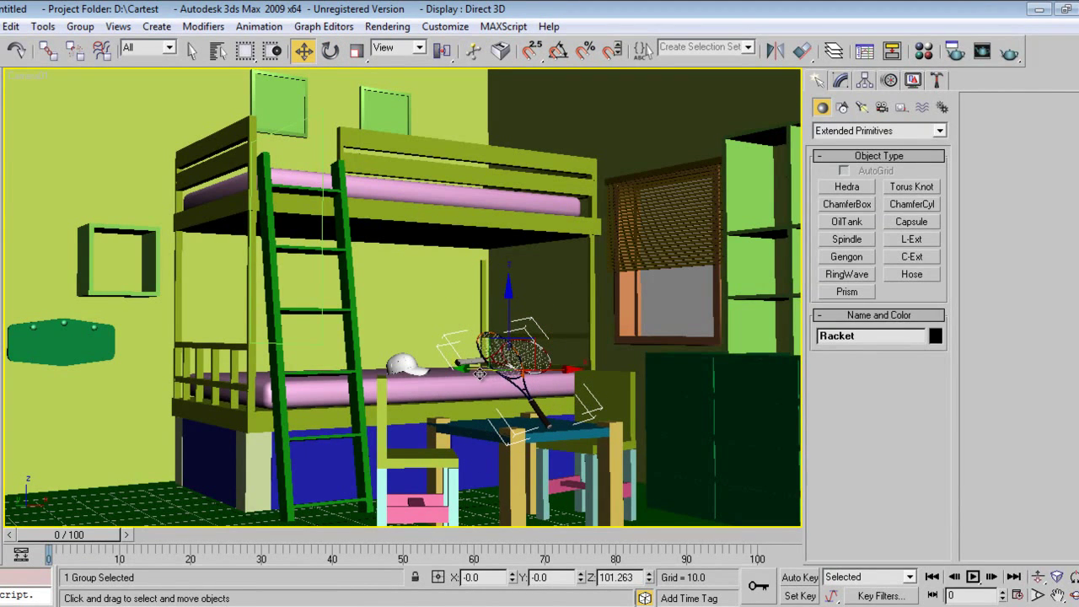
drag(479, 374, 471, 275)
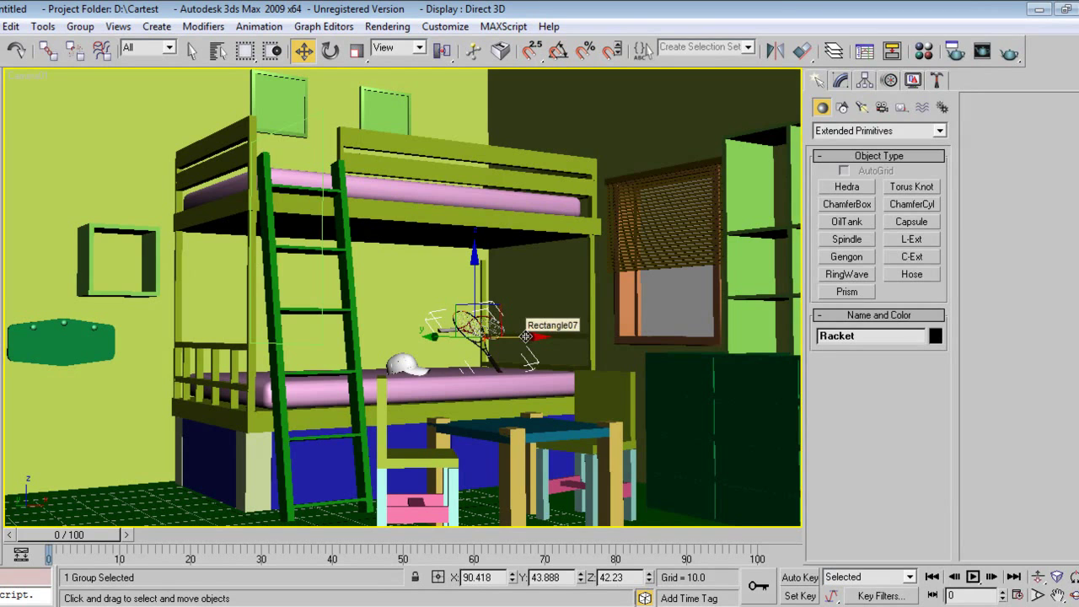
key(ctrl+z)
key(ctrl+z)
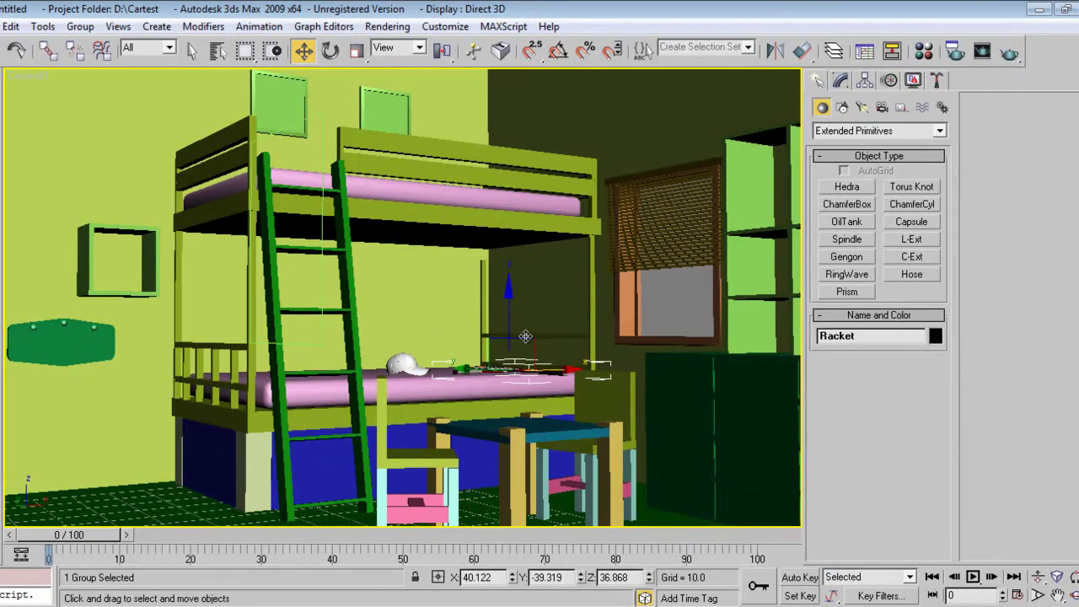
Lower the Racket group back onto the tabletop, to about Z 24.28, and return to the camera view
drag(510, 318, 509, 370)
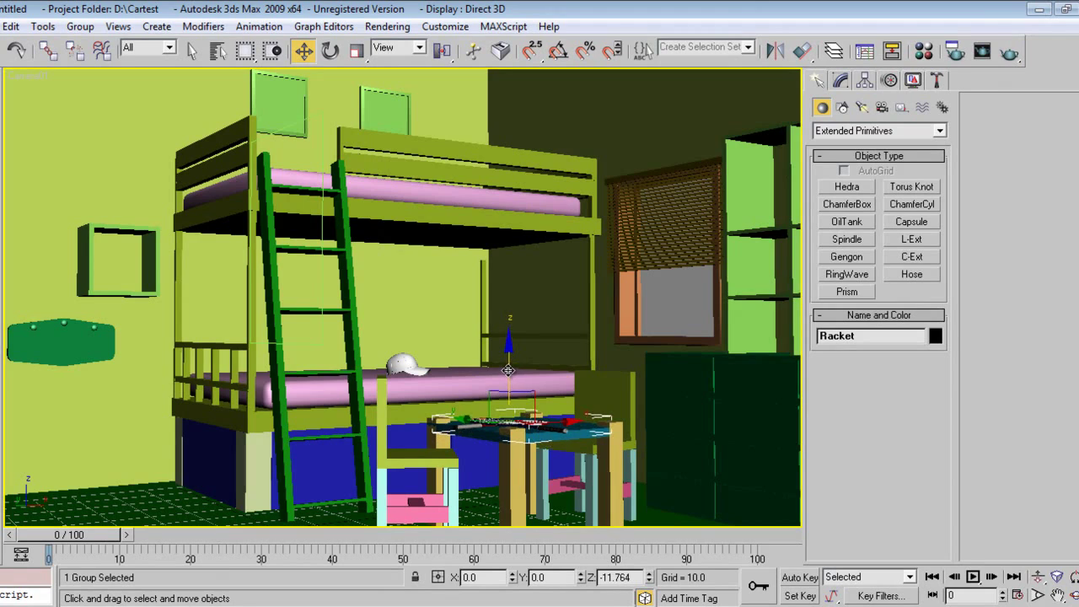
key(z)
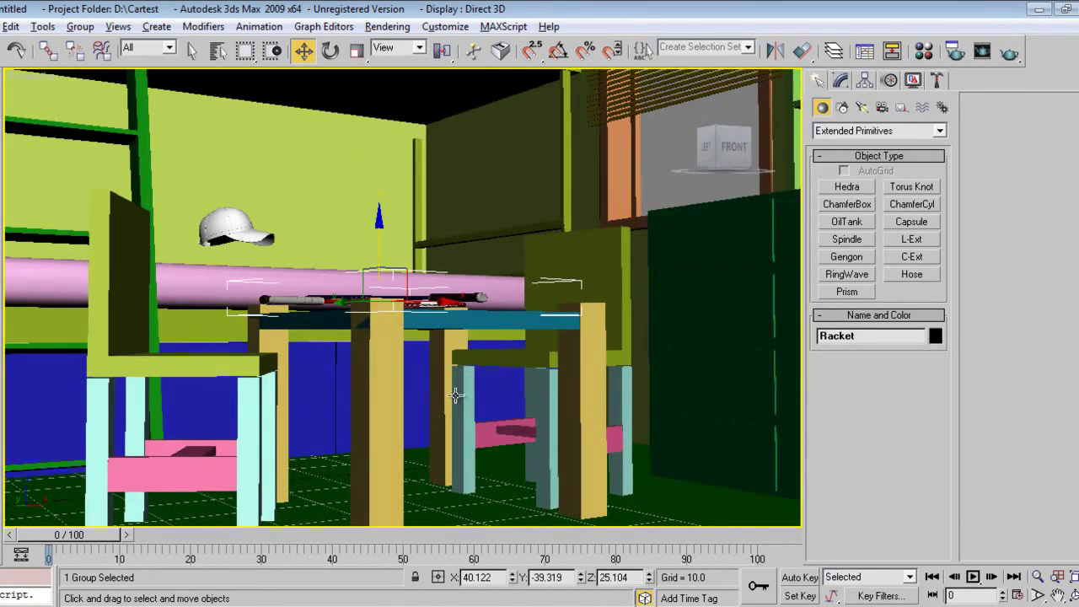
key(shift+z)
key(shift+z)
key(shift+z)
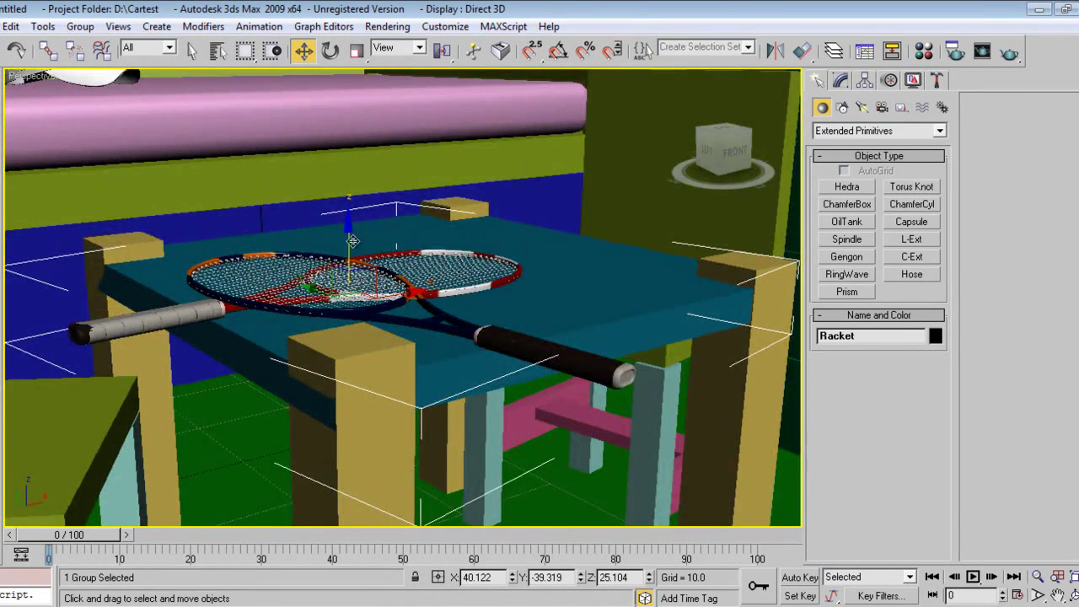
drag(348, 242, 349, 254)
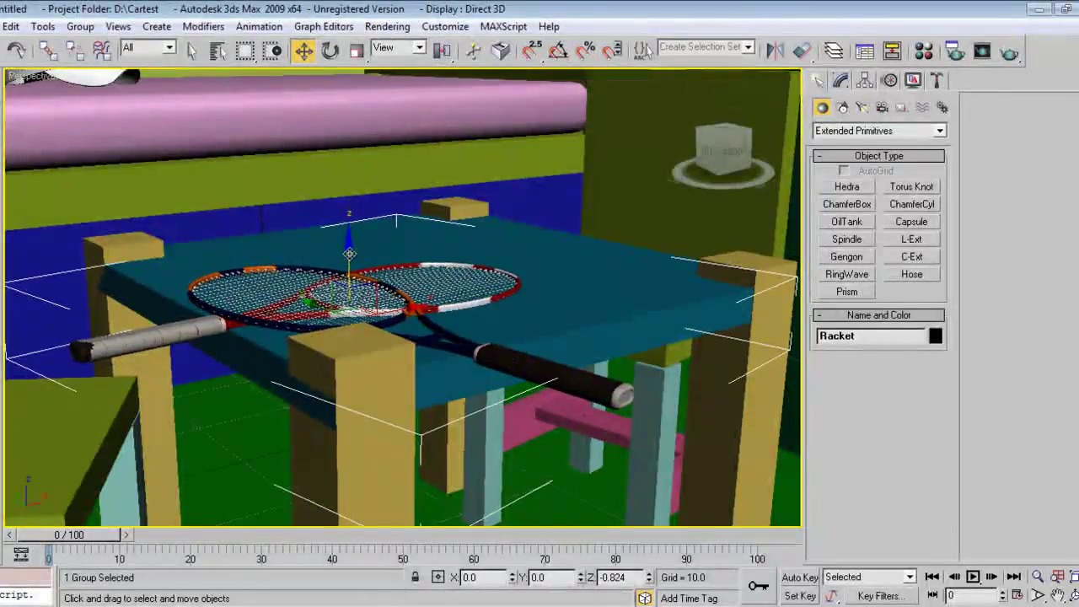
alt+middle_drag(353, 264, 421, 326)
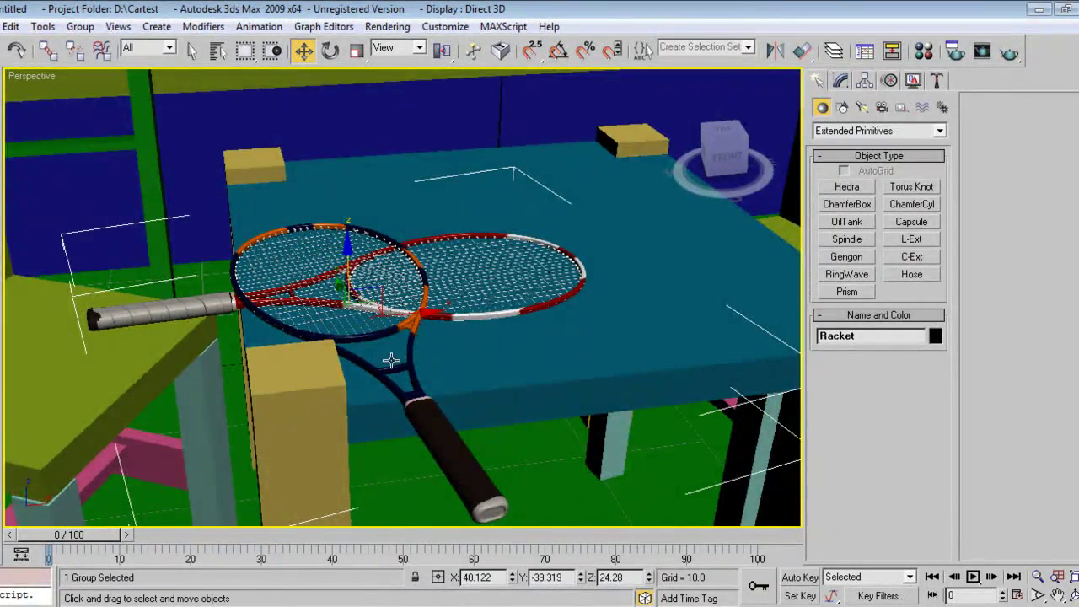
key(c)
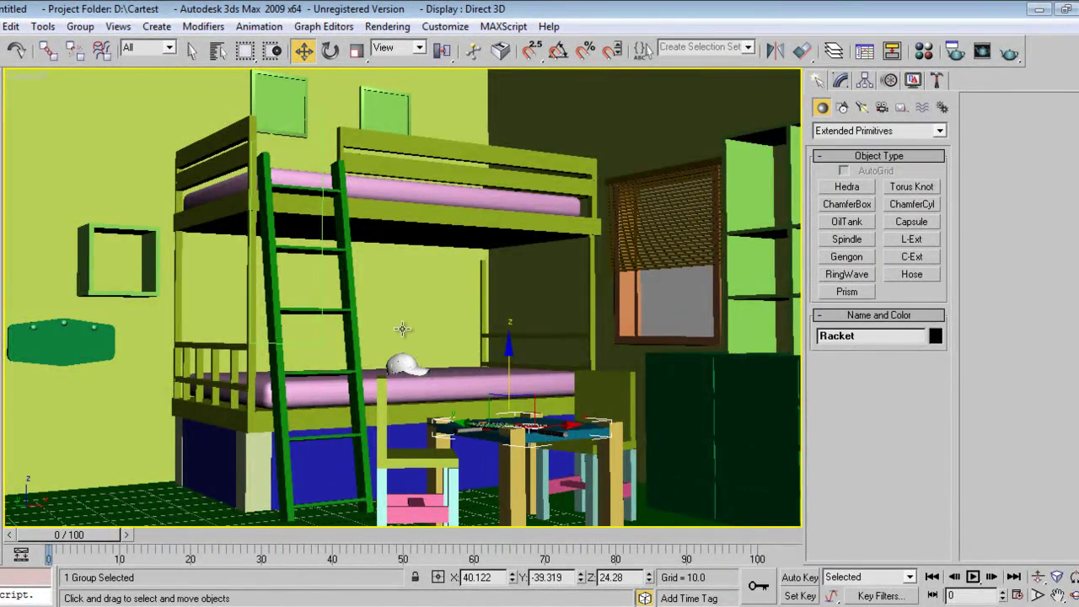
Merge all objects from School Bag.max into the scene, using the scene material for all duplicate material names
click(2, 26)
click(34, 297)
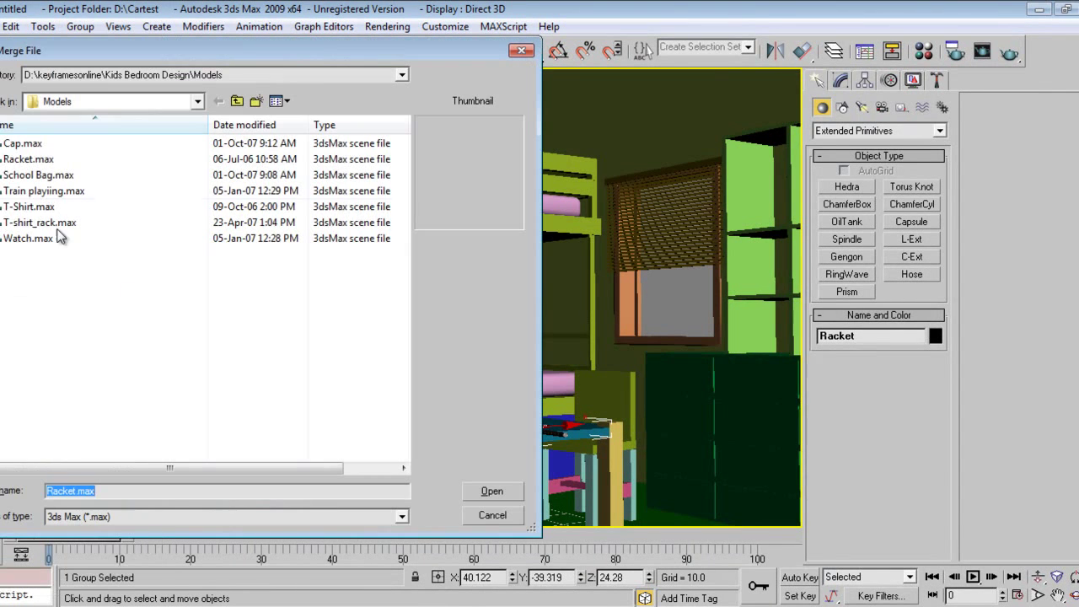
click(38, 174)
click(493, 489)
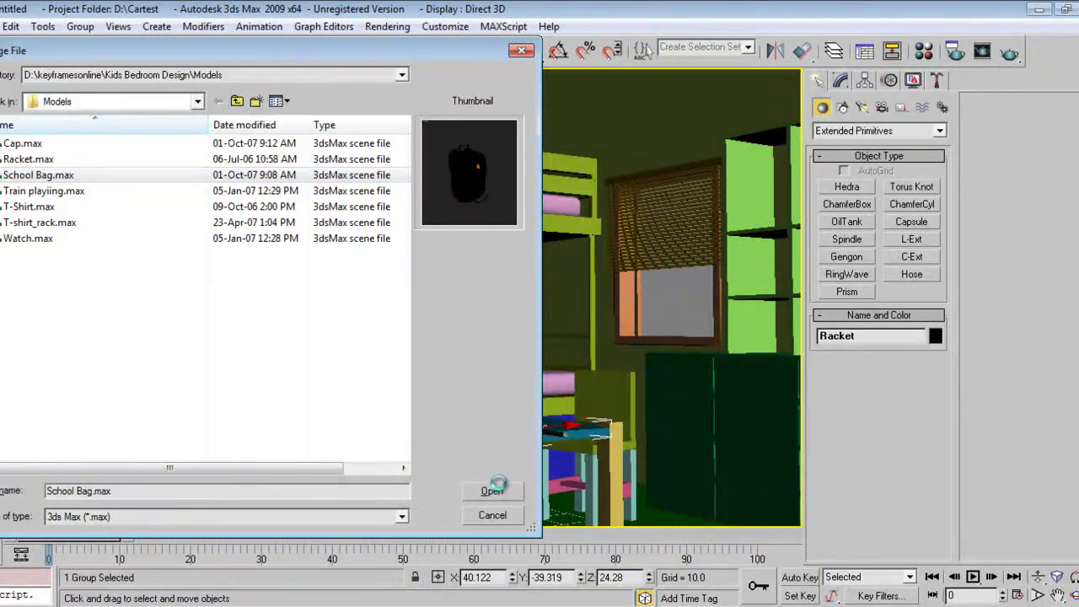
click(406, 422)
click(600, 451)
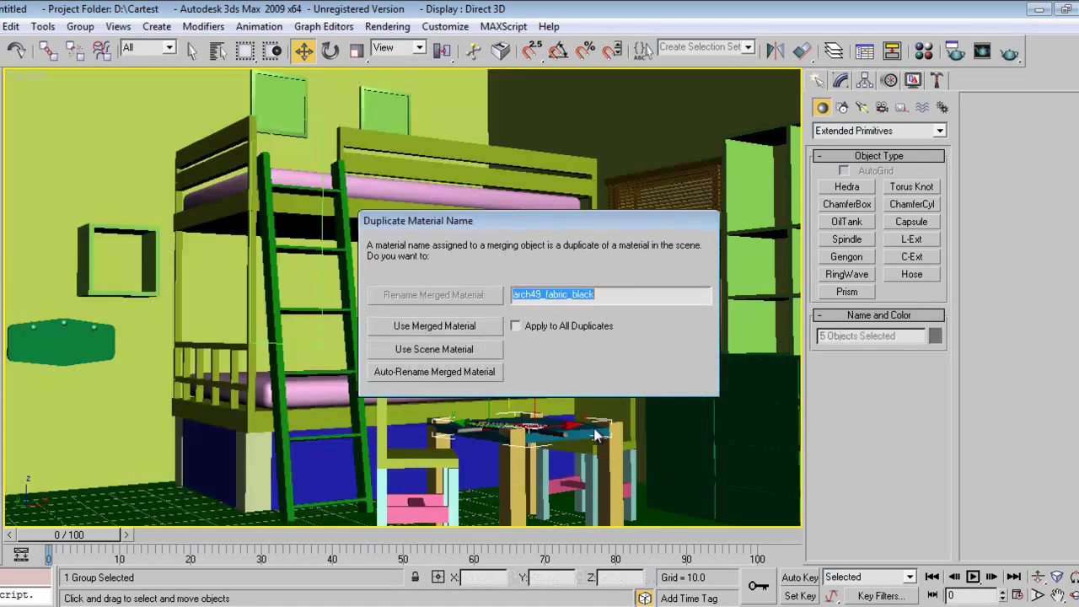
click(521, 325)
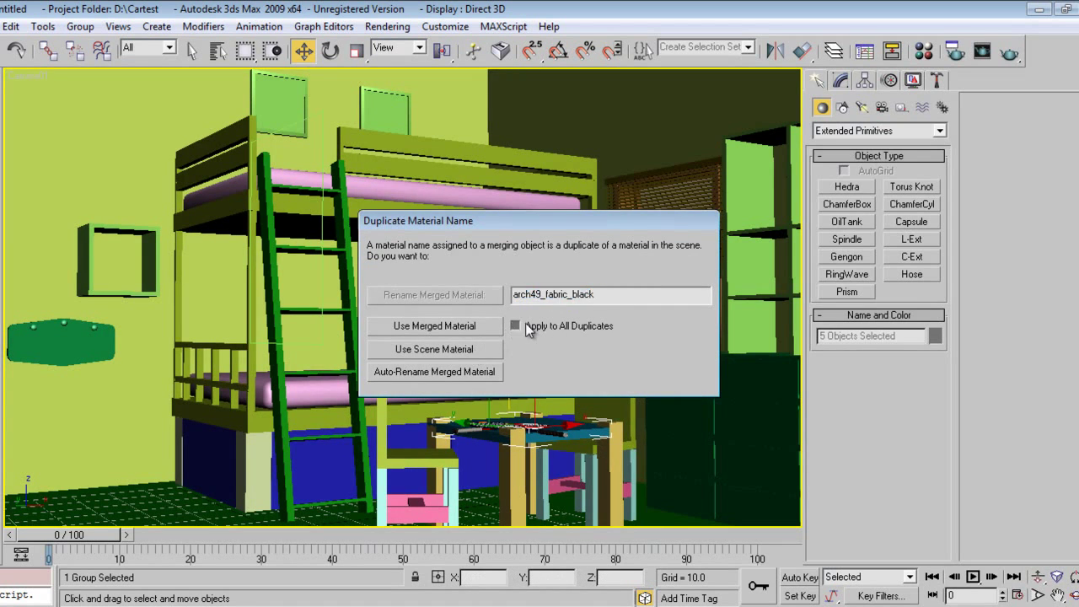
click(472, 351)
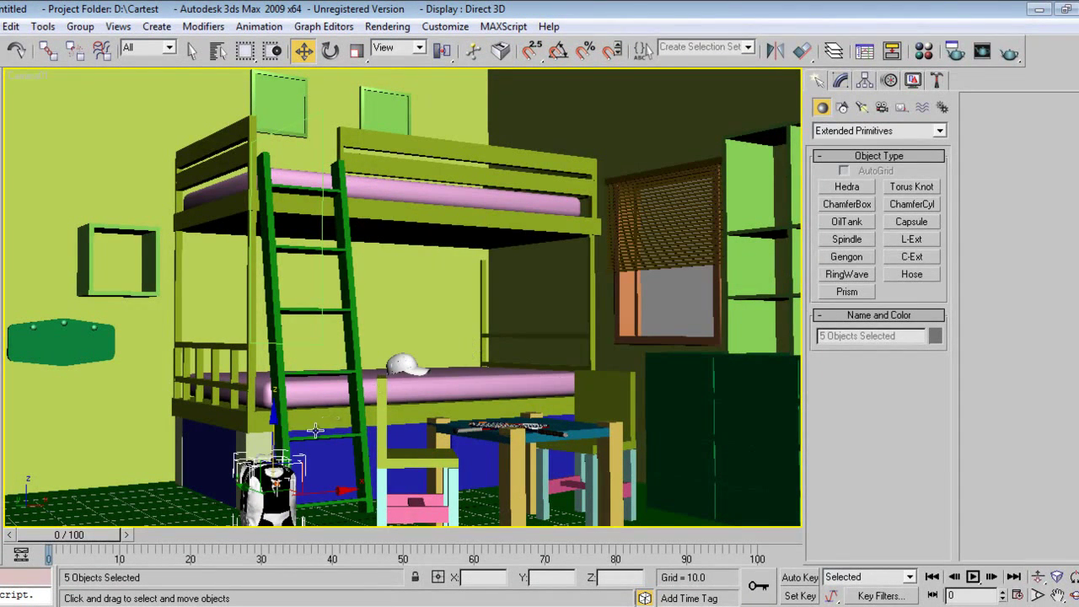
Group the merged backpack objects under the name school bag
click(80, 26)
click(101, 42)
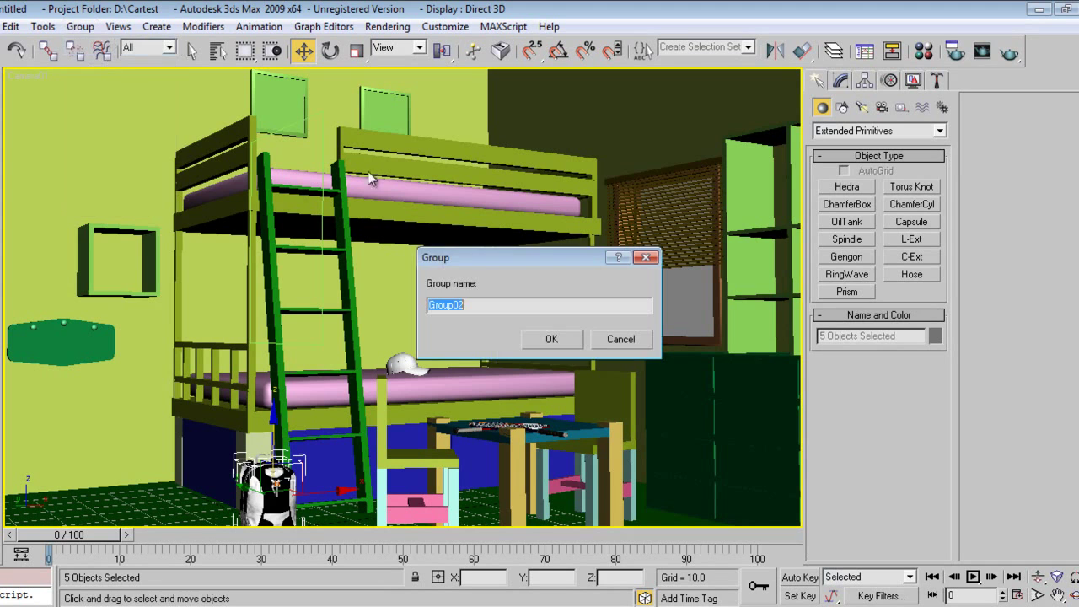
text(school bag)
key(Return)
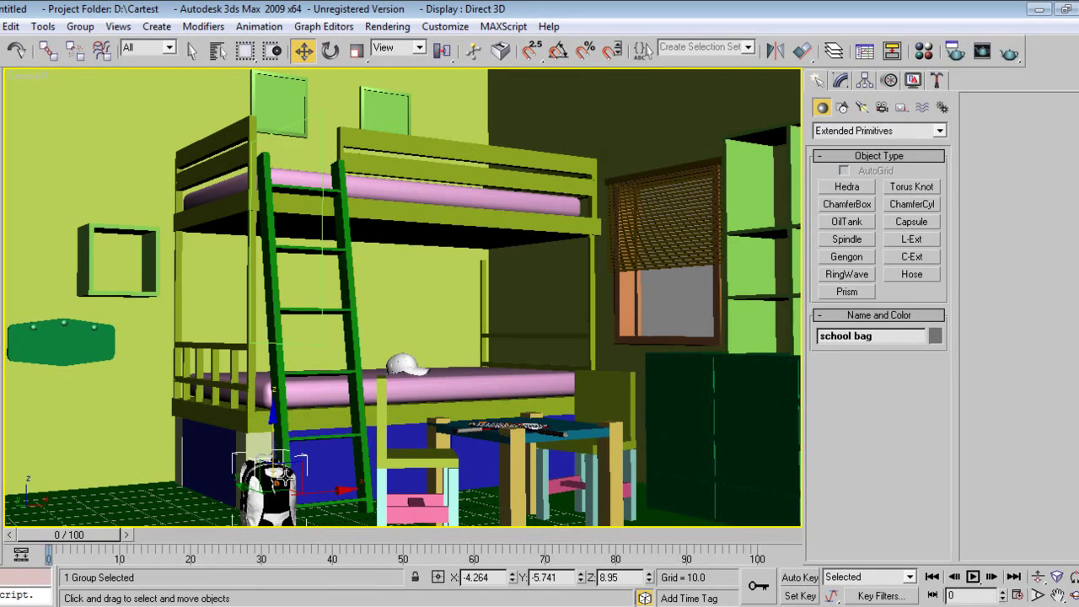
Rotate the school bag group about -33.7 degrees around its vertical axis and move it along X to about -9.18
key(e)
mouse_move(270, 513)
mouse_down()
mouse_move(240, 524)
mouse_move(253, 522)
mouse_up()
right_click(419, 368)
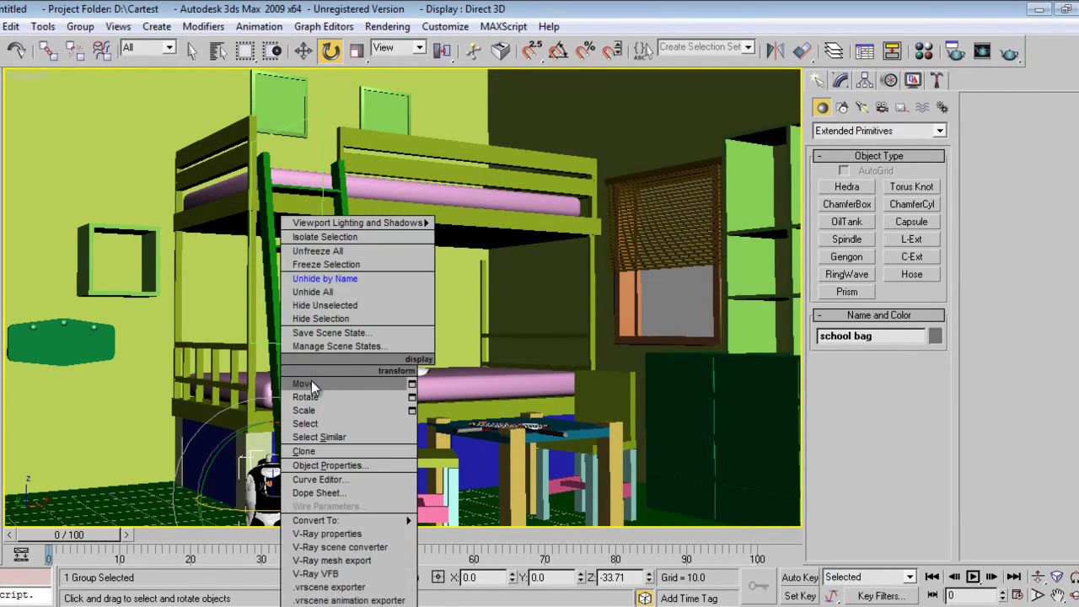
click(315, 393)
right_click(314, 509)
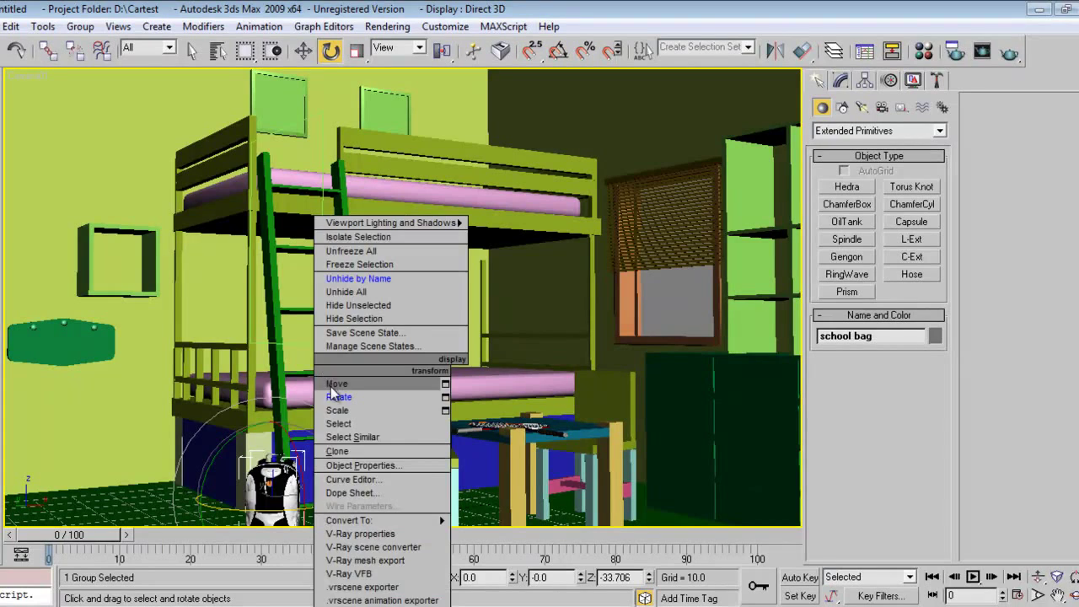
click(335, 385)
drag(336, 495, 311, 487)
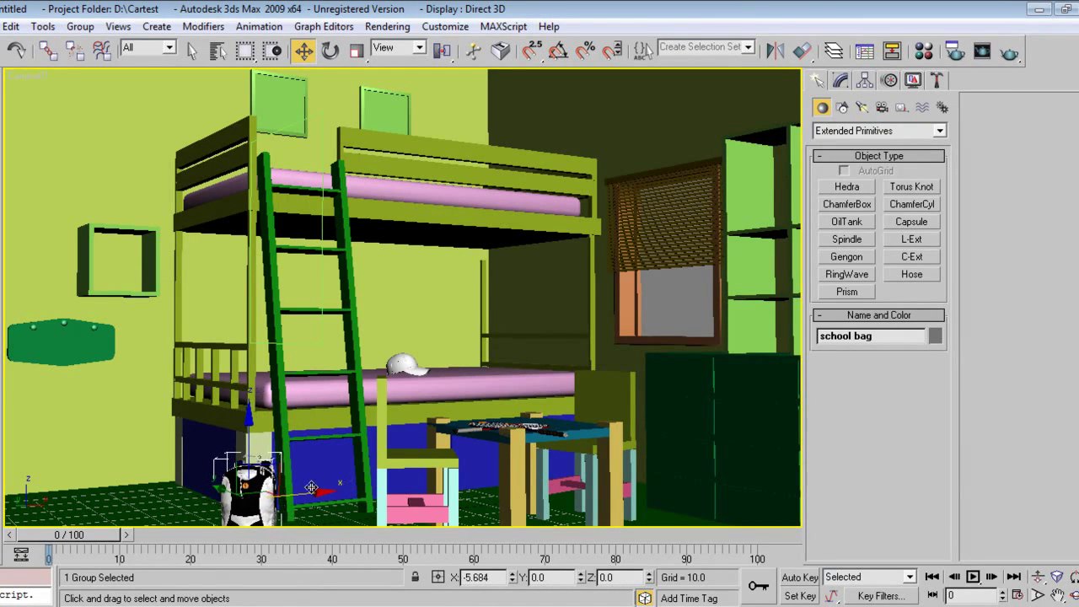
Merge all objects from Train playiing.max into the bedroom scene
click(2, 26)
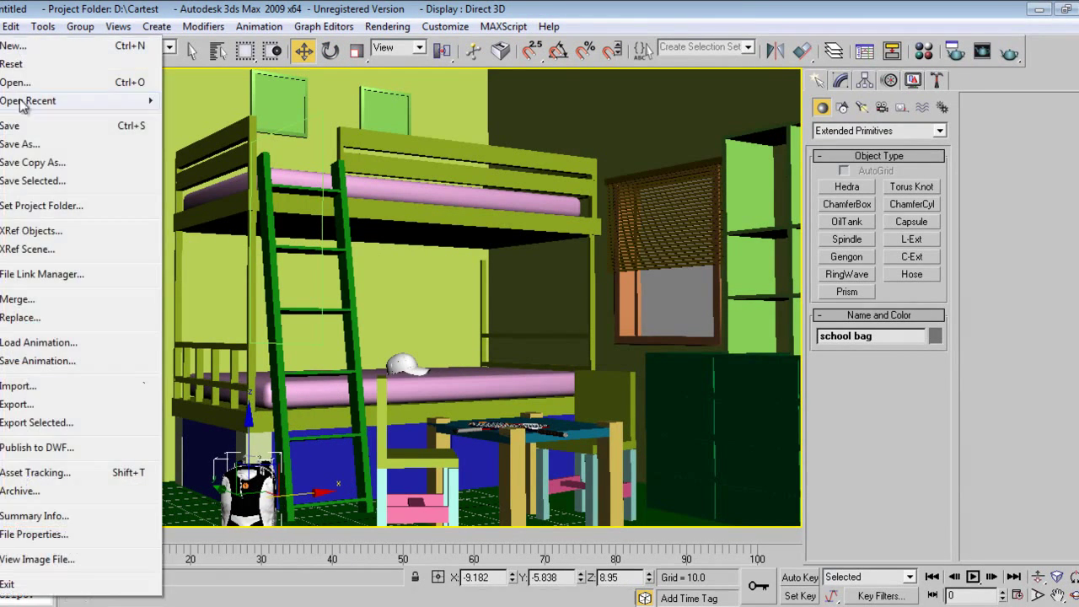
click(22, 300)
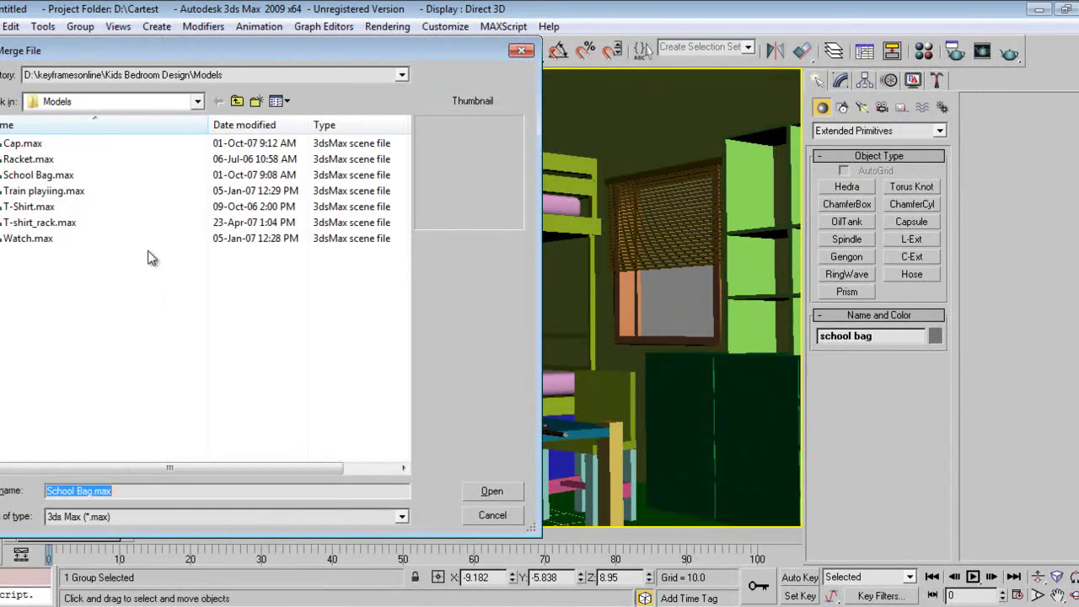
click(51, 194)
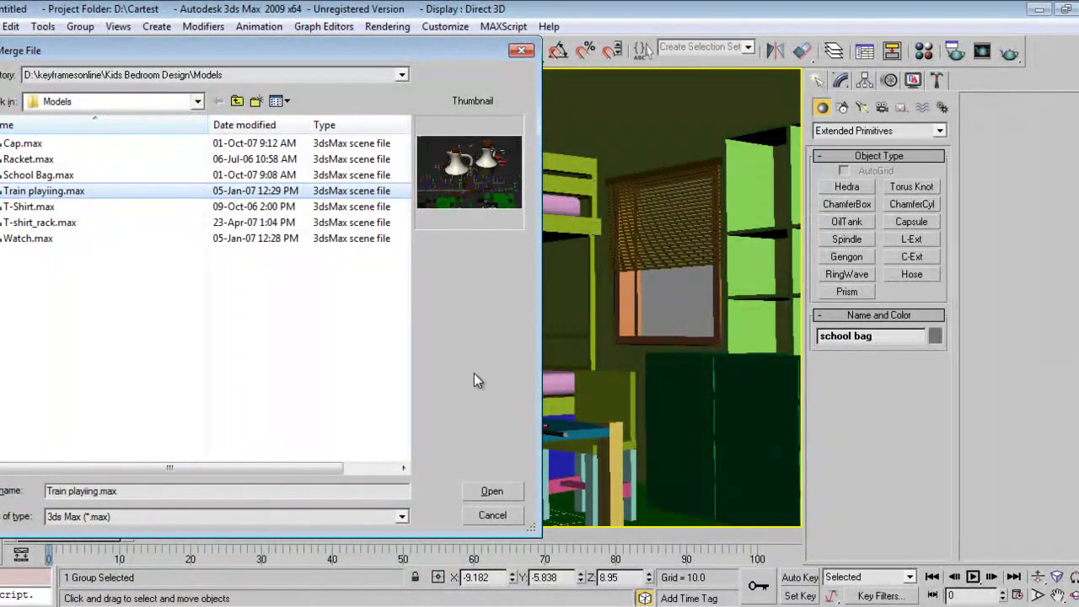
click(493, 491)
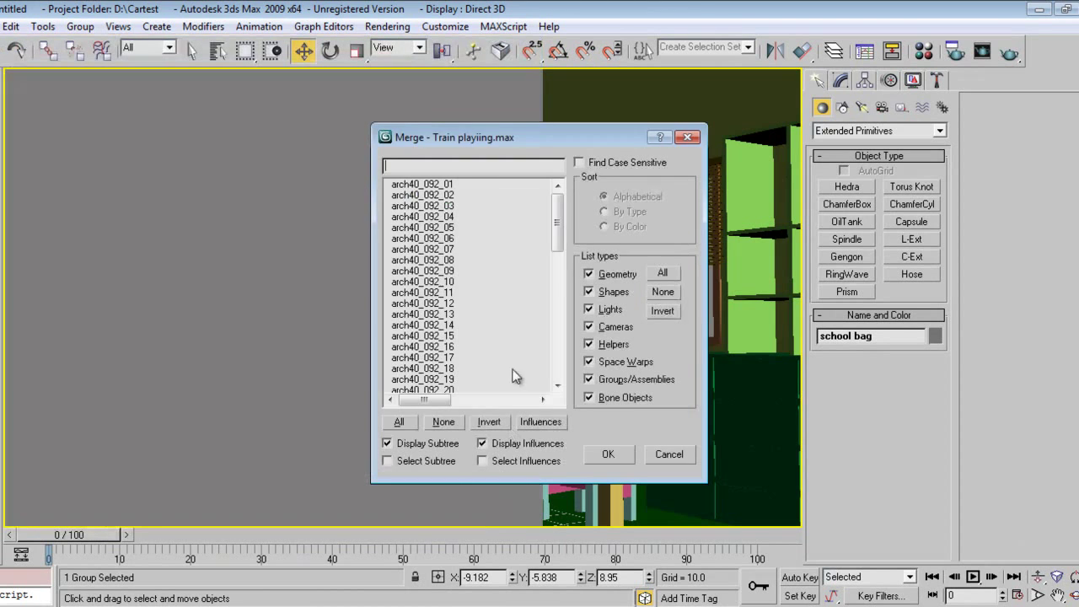
click(398, 421)
click(608, 453)
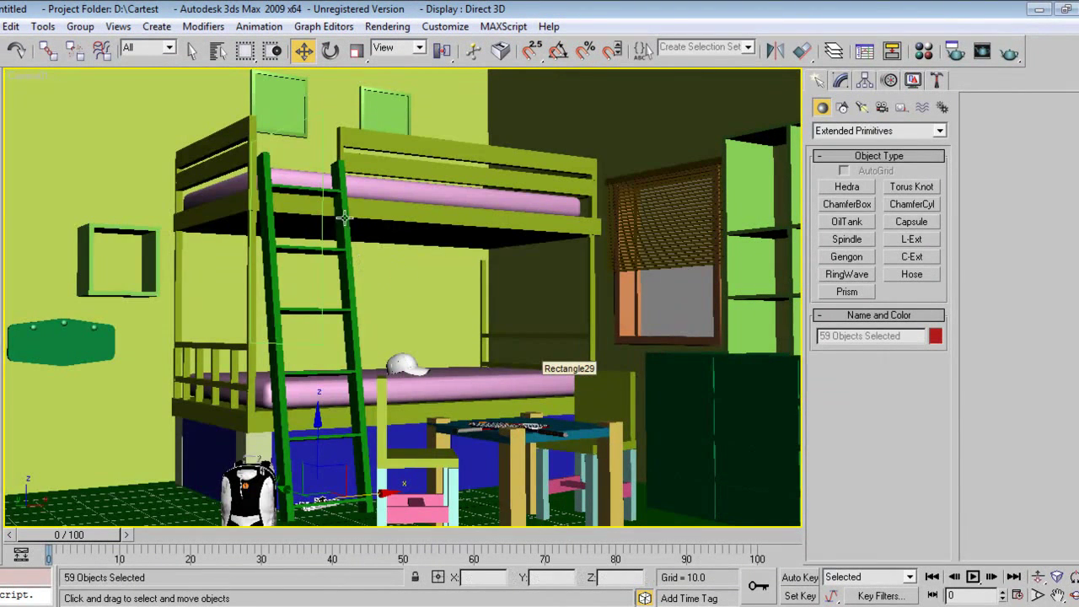
Group the merged train and track objects, keeping the default group name
click(81, 26)
click(94, 44)
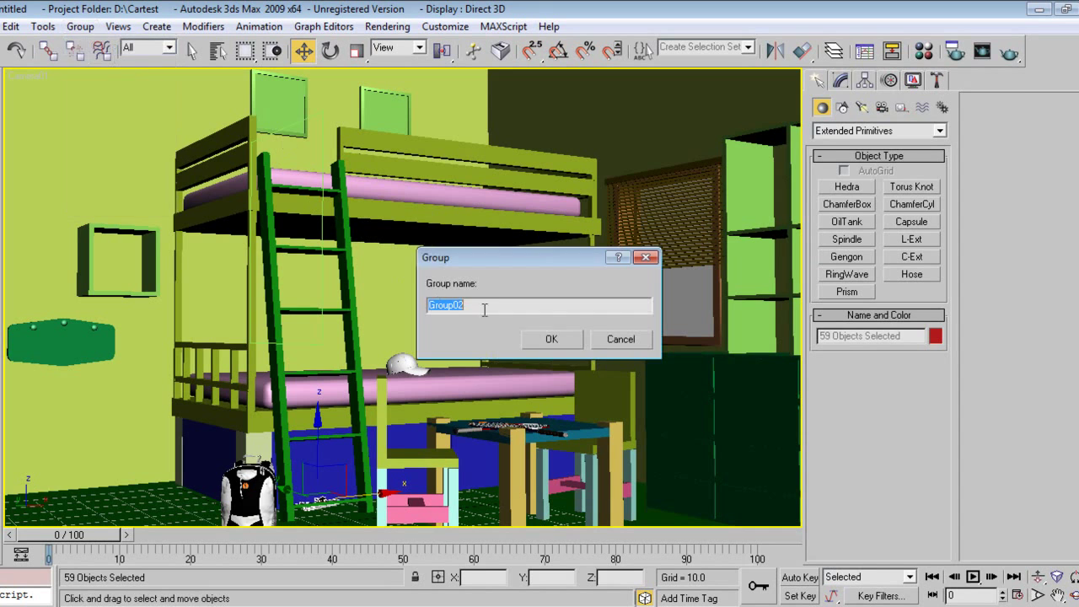
click(550, 340)
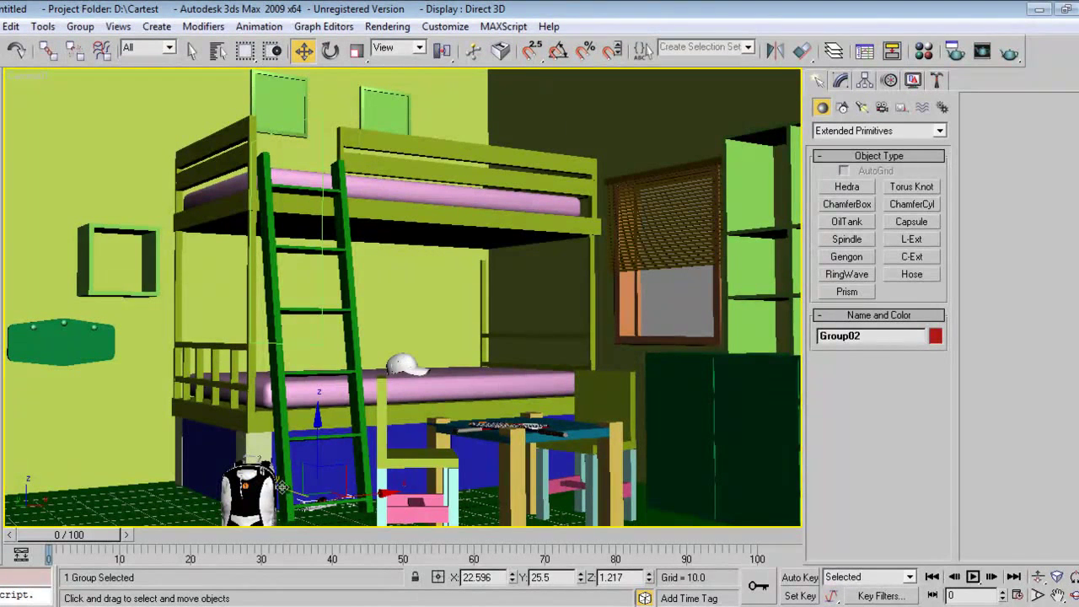
Move the train group onto the open floor near the foot of the bunk bed, to about X -24.5, Y 17.45 and Z 1.26
drag(281, 487, 474, 360)
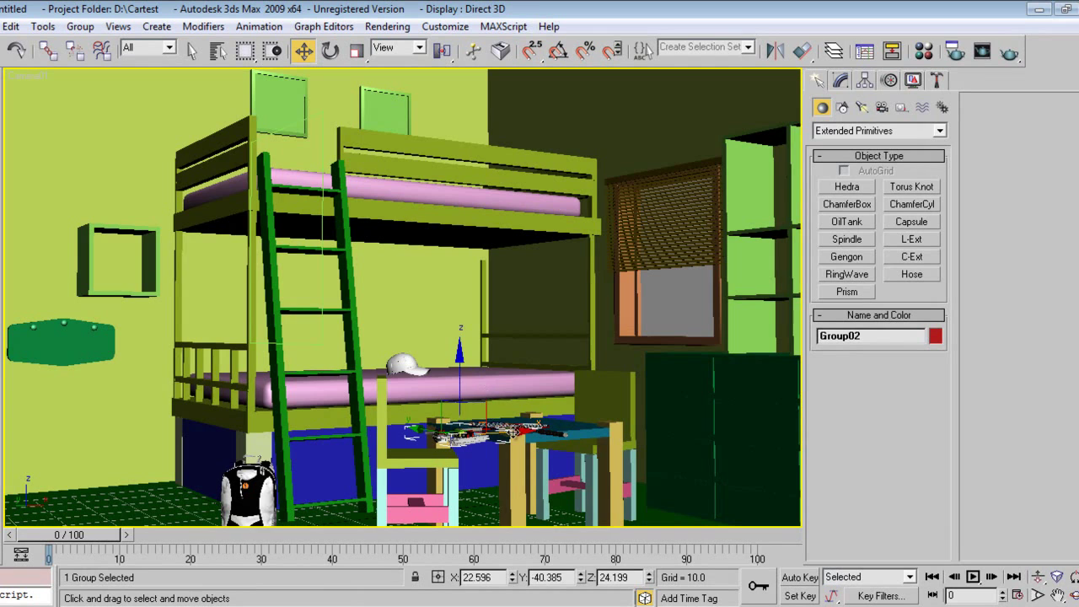
drag(514, 432, 128, 448)
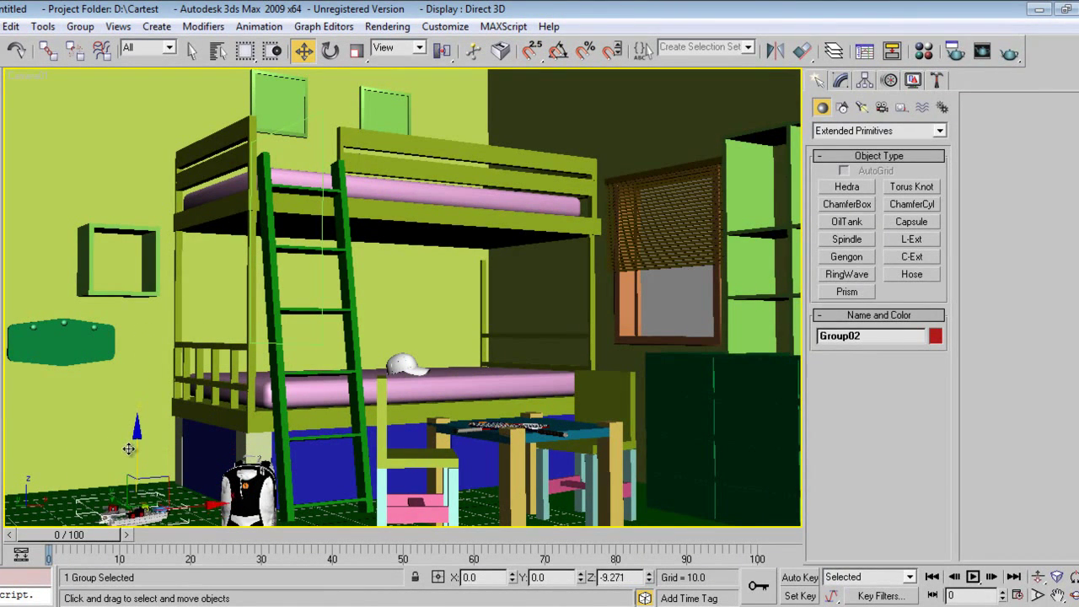
key(z)
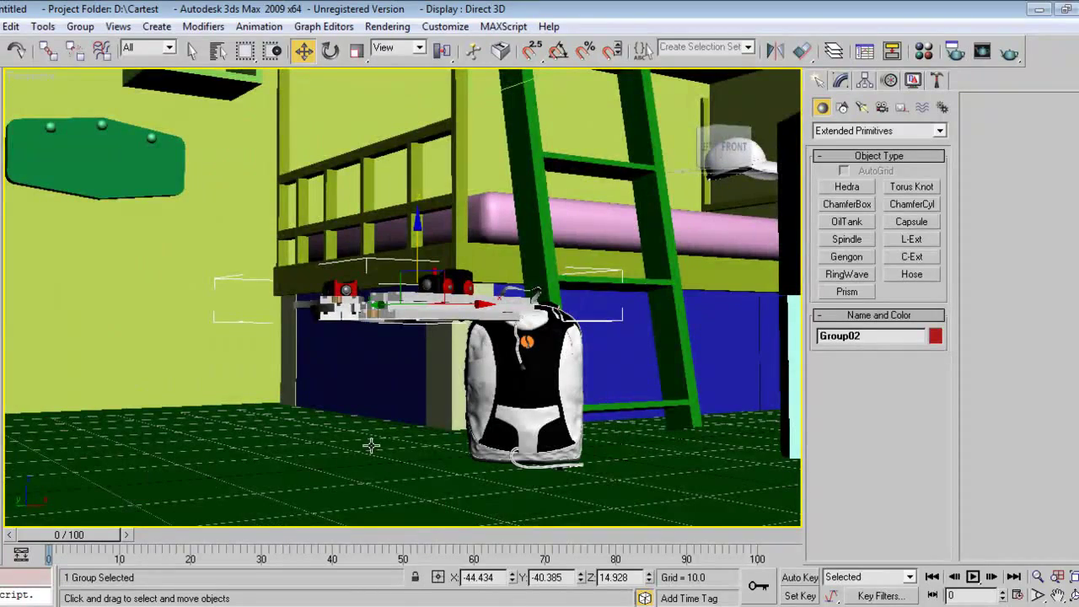
alt+middle_drag(412, 431, 412, 456)
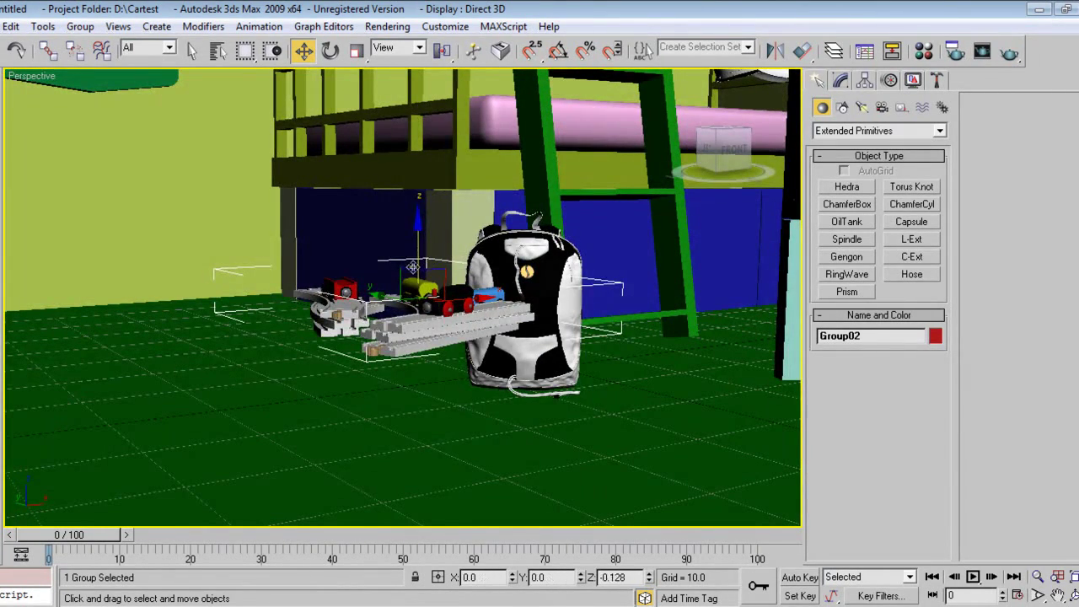
drag(412, 267, 102, 358)
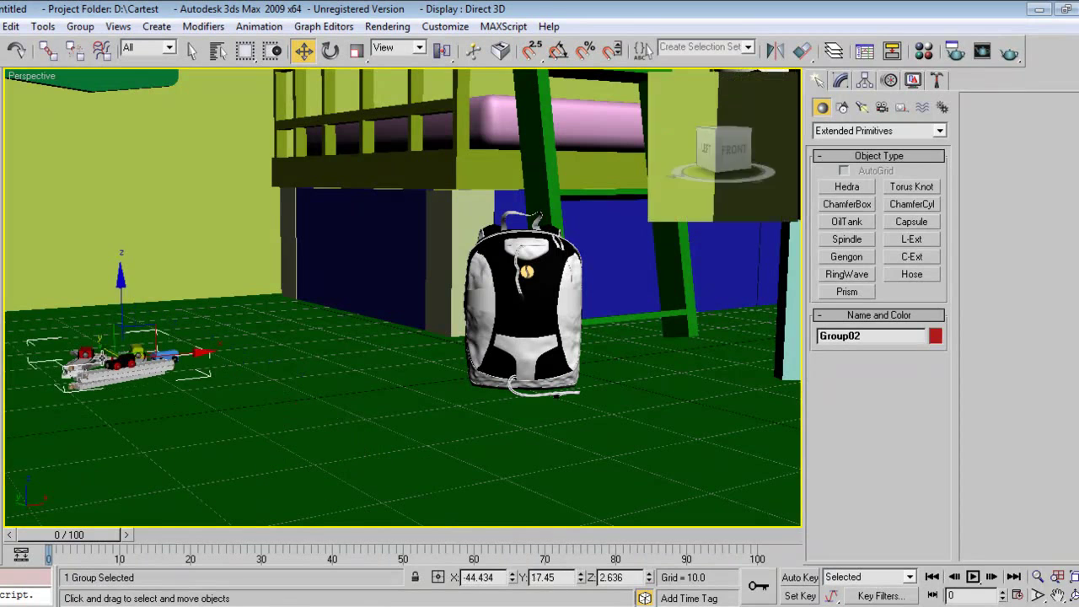
drag(196, 351, 292, 291)
scroll(293, 291, up, 3)
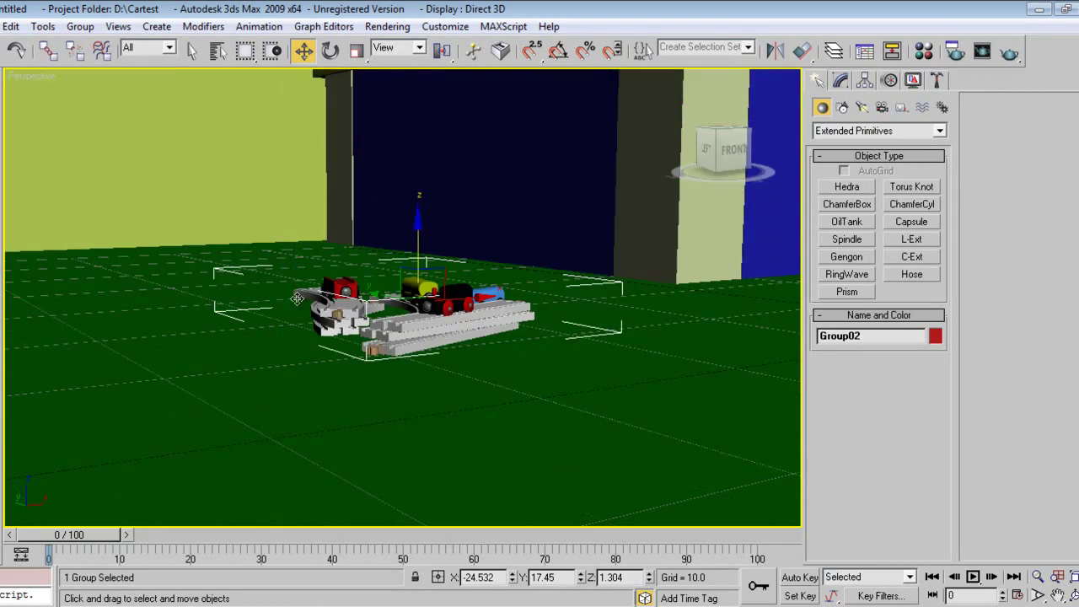
mouse_move(428, 252)
mouse_down()
mouse_move(425, 224)
mouse_move(421, 247)
mouse_up()
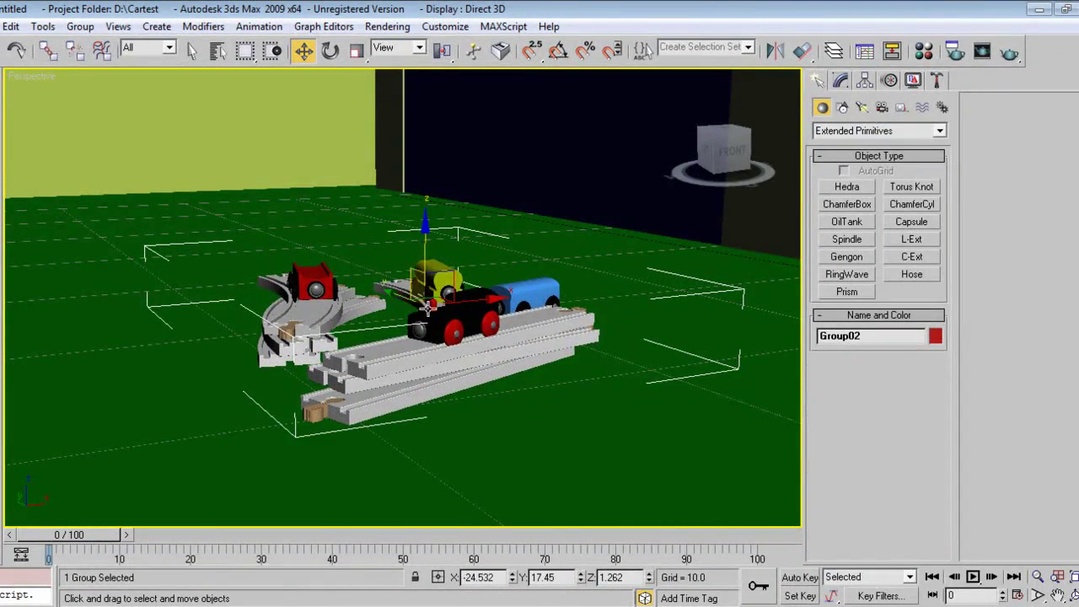
Scale the train group uniformly to about 113.5 percent and return to the camera view
alt+middle_drag(420, 246, 354, 359)
scroll(362, 412, down, 3)
alt+middle_drag(361, 413, 218, 482)
key(r)
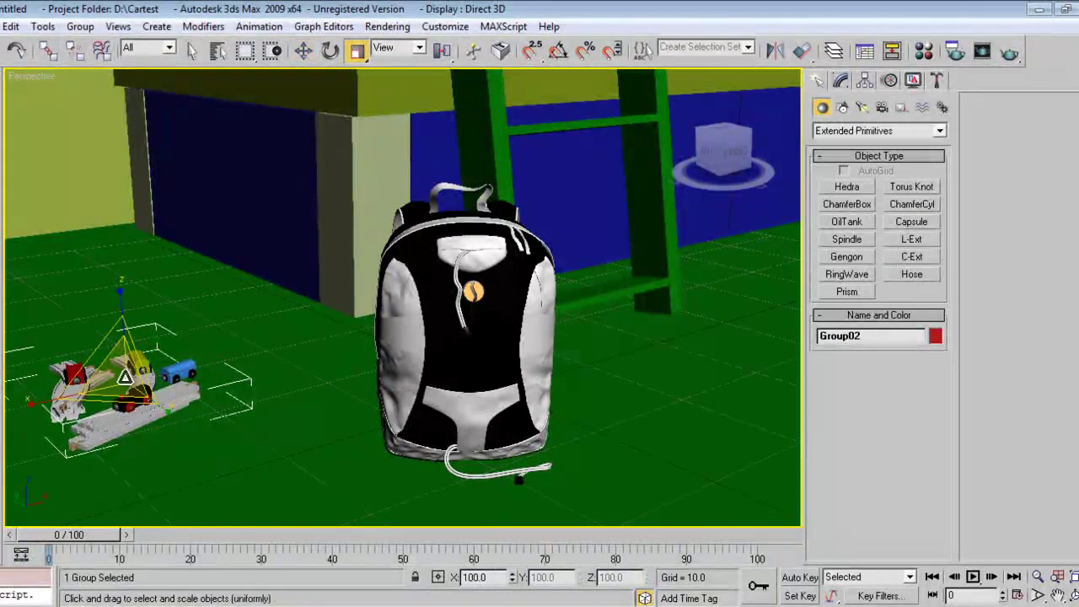
drag(126, 371, 125, 364)
key(c)
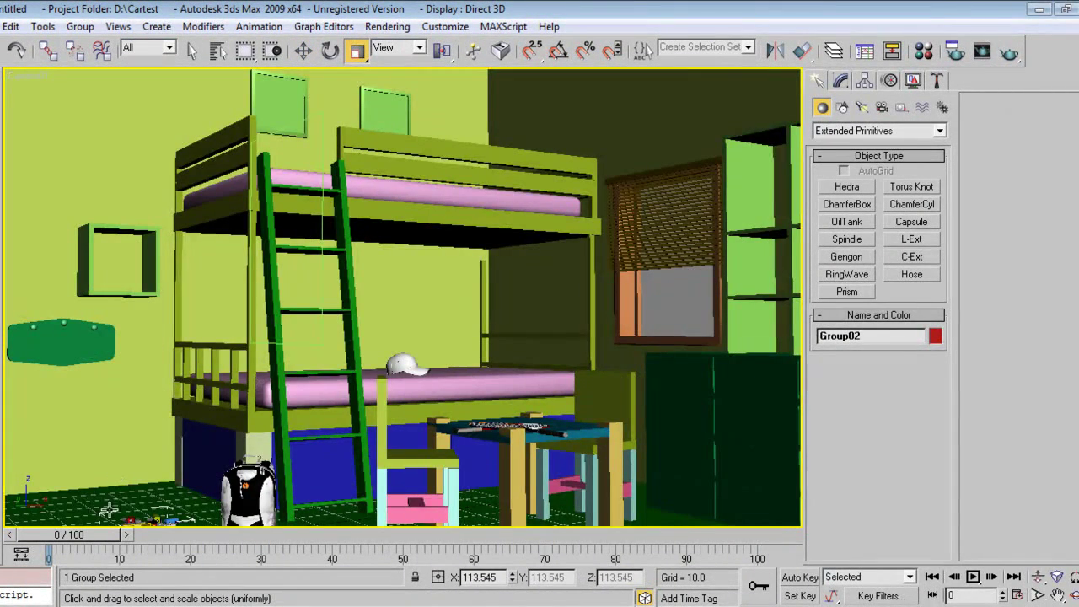
Move the train group farther back on the floor, to about X -20.2, Y 37.0 and Z 1.3
key(w)
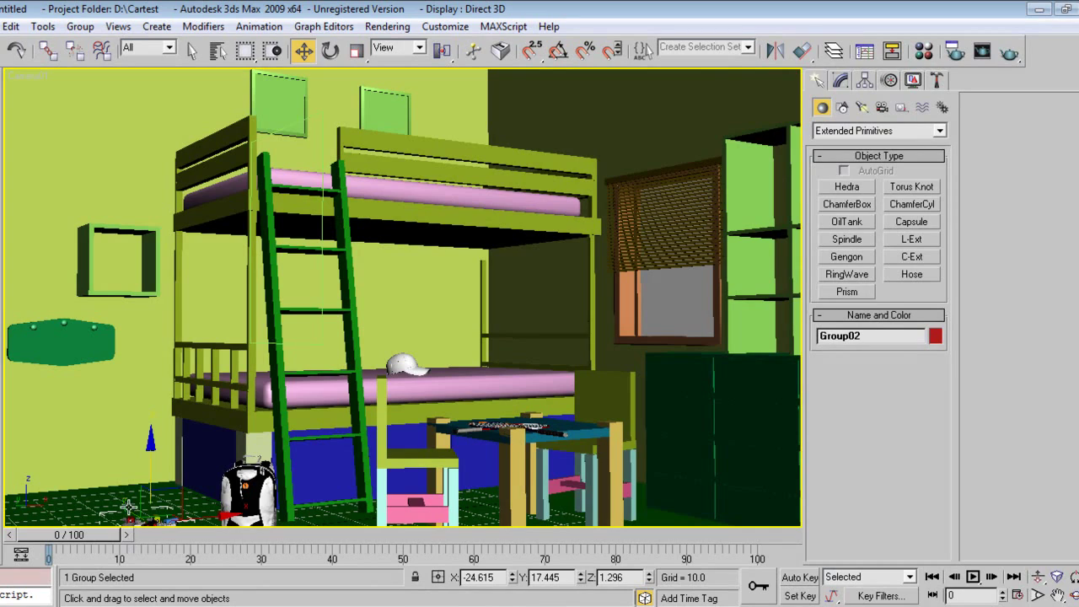
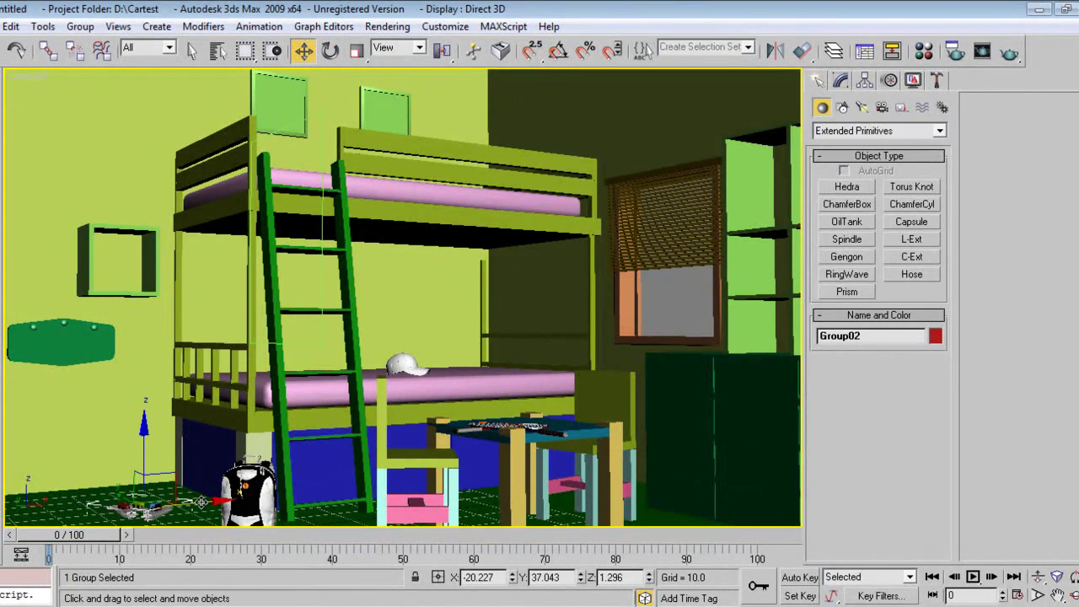
Merge all objects from T-shirt_rack.max into the bedroom scene
click(2, 26)
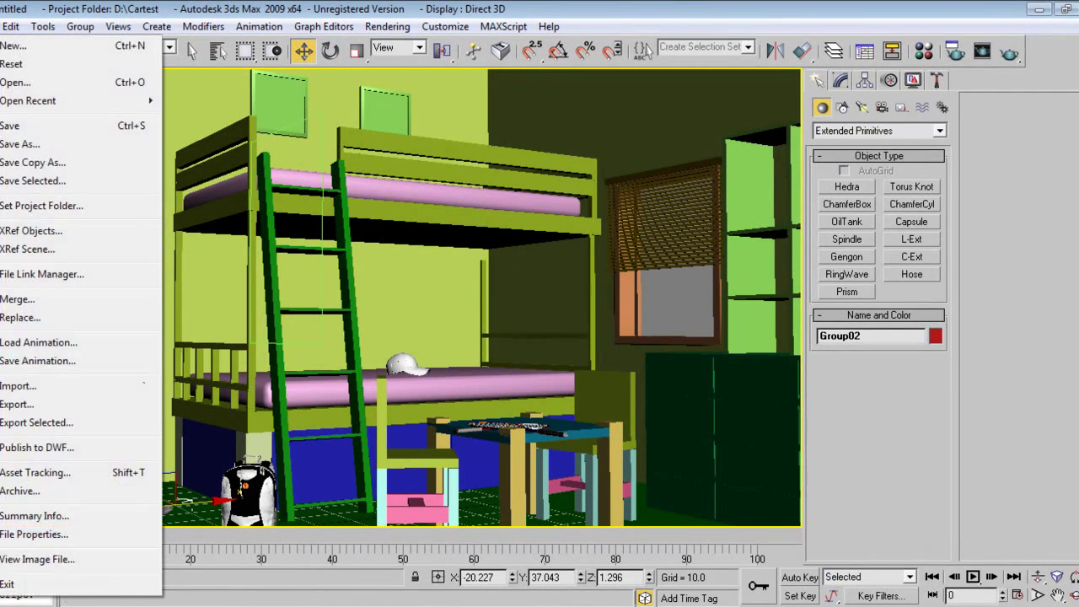
click(19, 296)
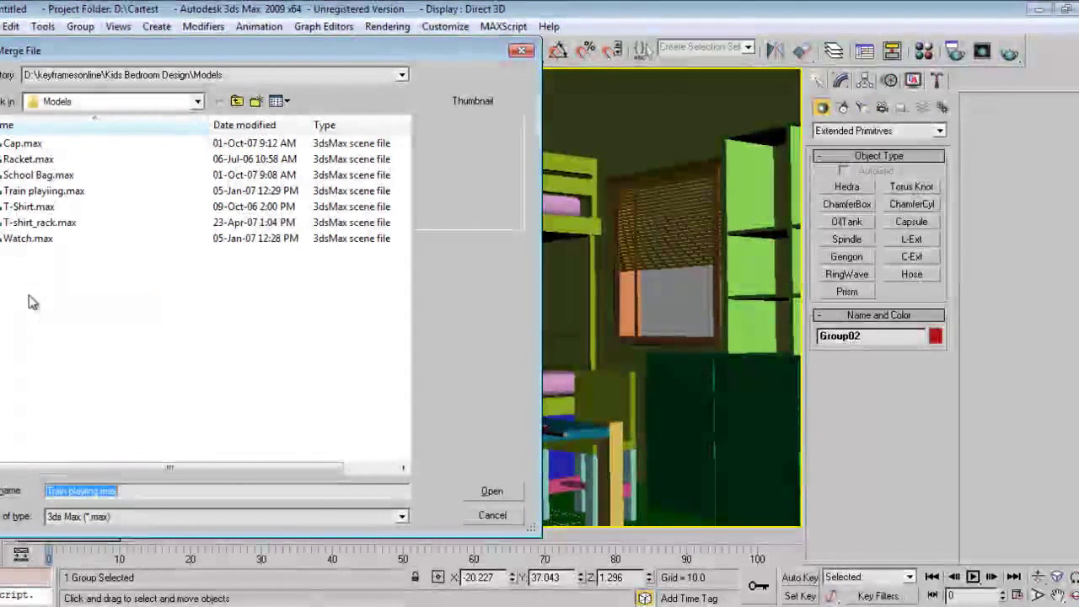
click(44, 191)
click(34, 206)
click(40, 223)
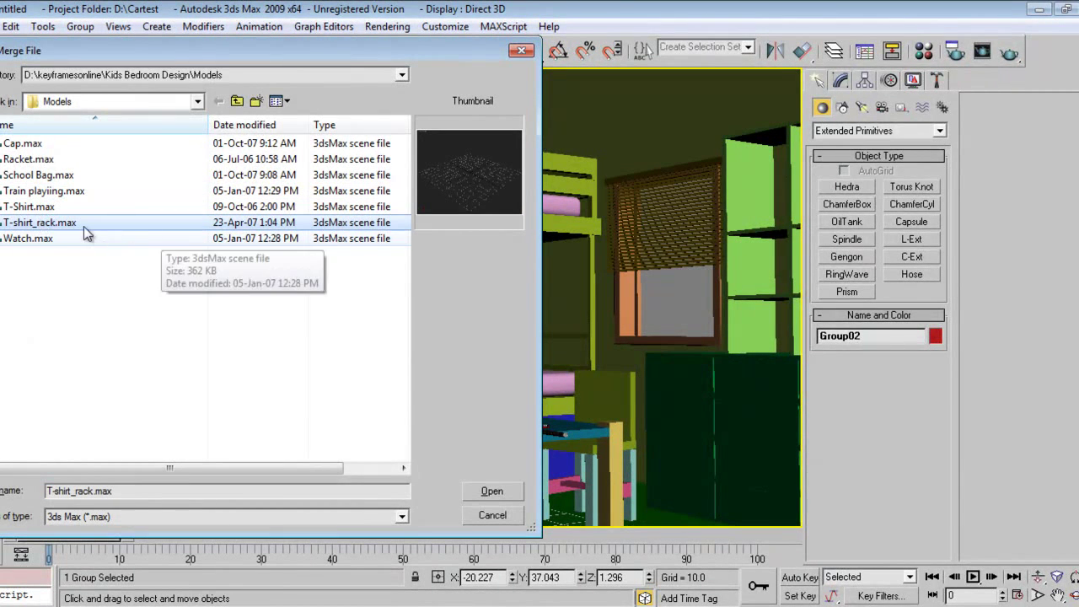
click(38, 207)
click(67, 222)
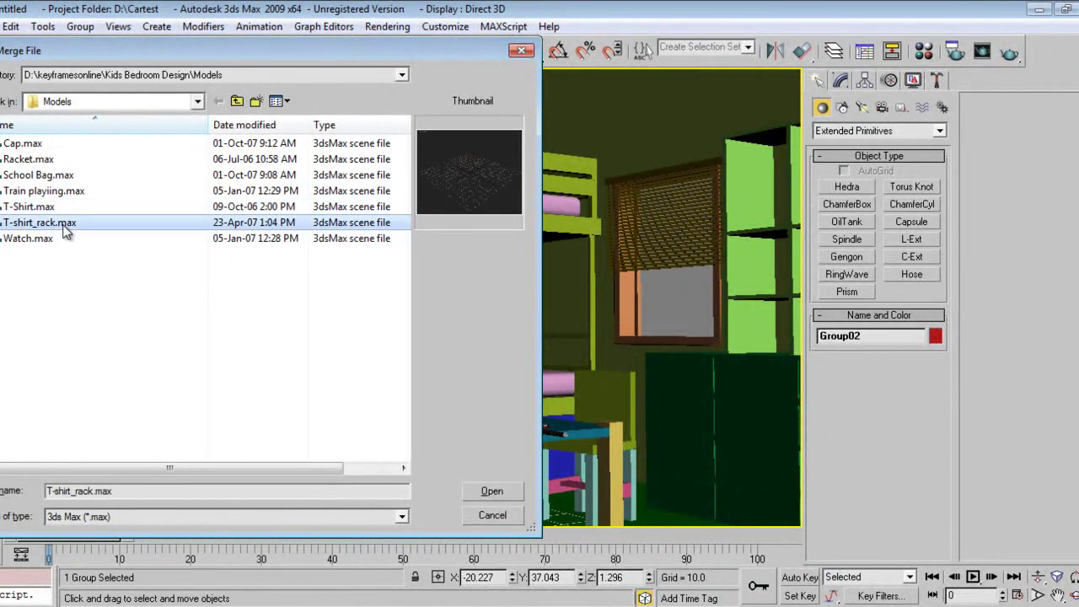
click(490, 492)
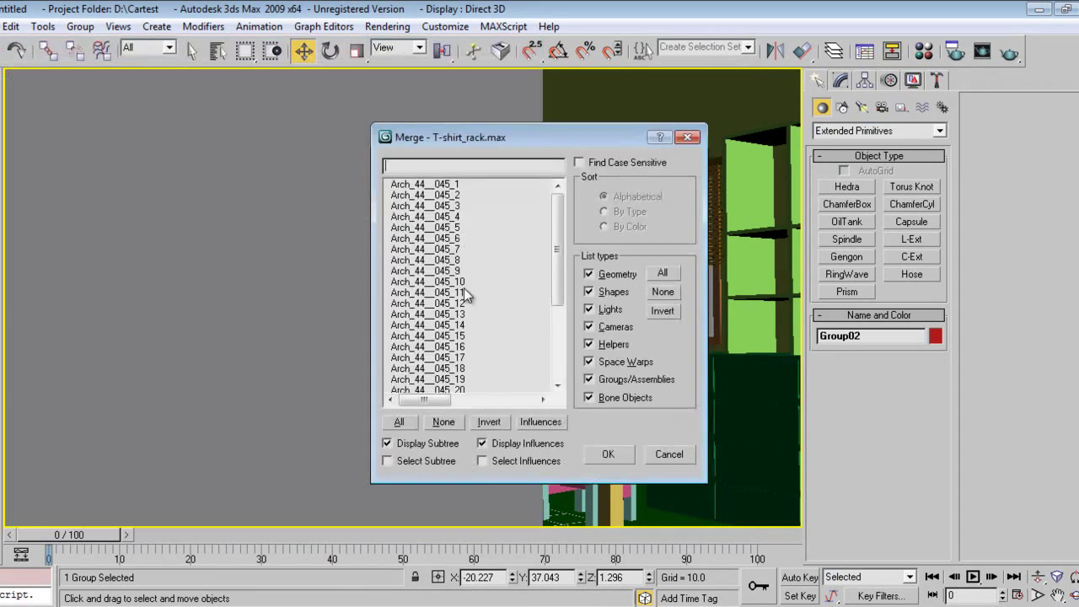
click(399, 421)
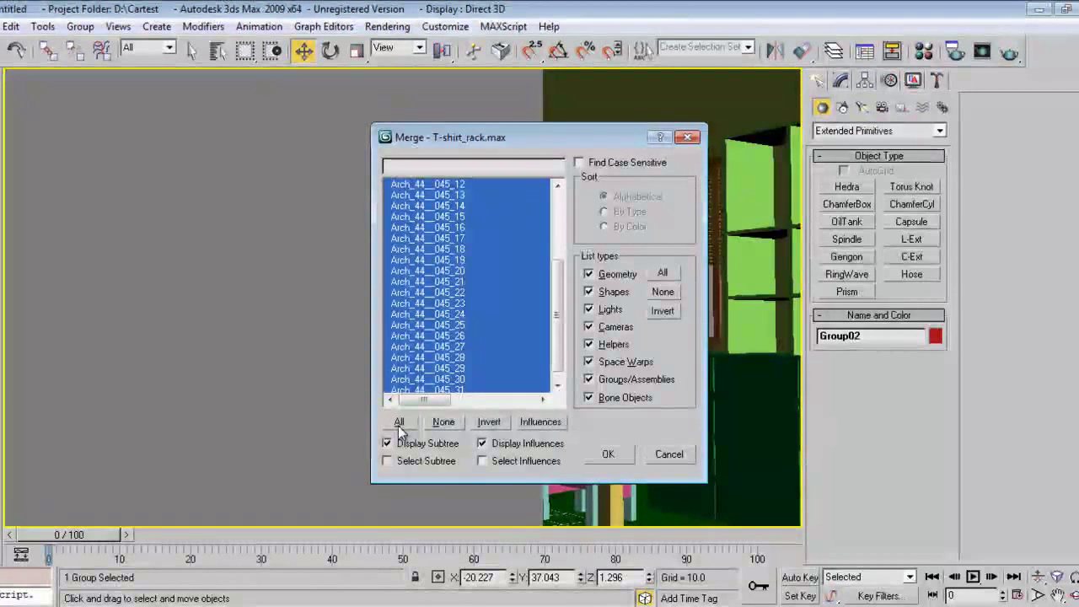
click(606, 454)
Group the merged T-shirt rack objects, keeping the default group name
click(80, 27)
click(95, 43)
click(549, 341)
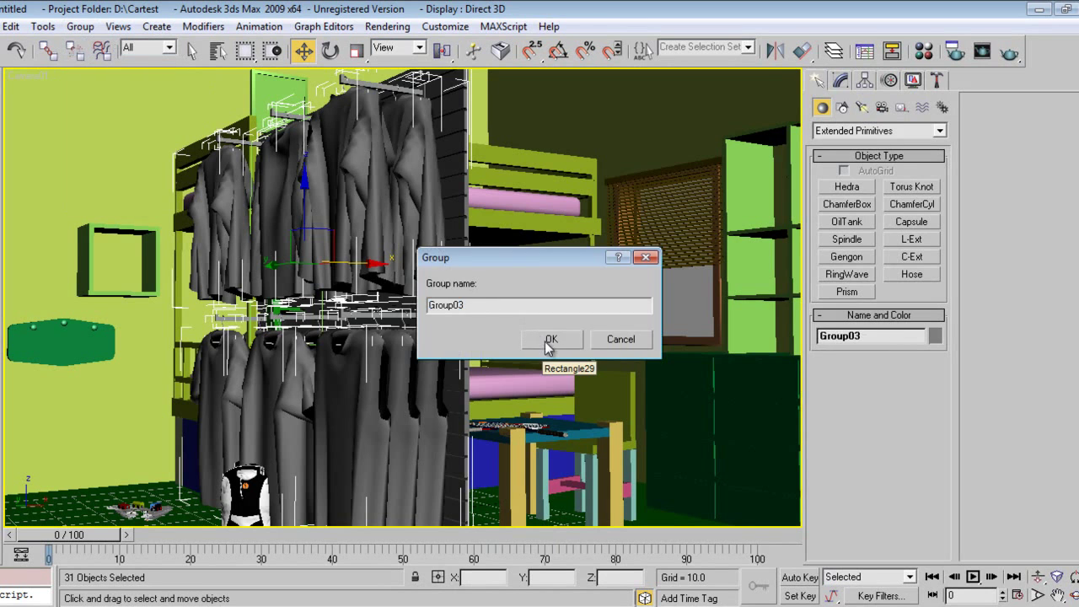
Isolate the T-shirt rack group and view it from the front in a perspective view
key(alt+q)
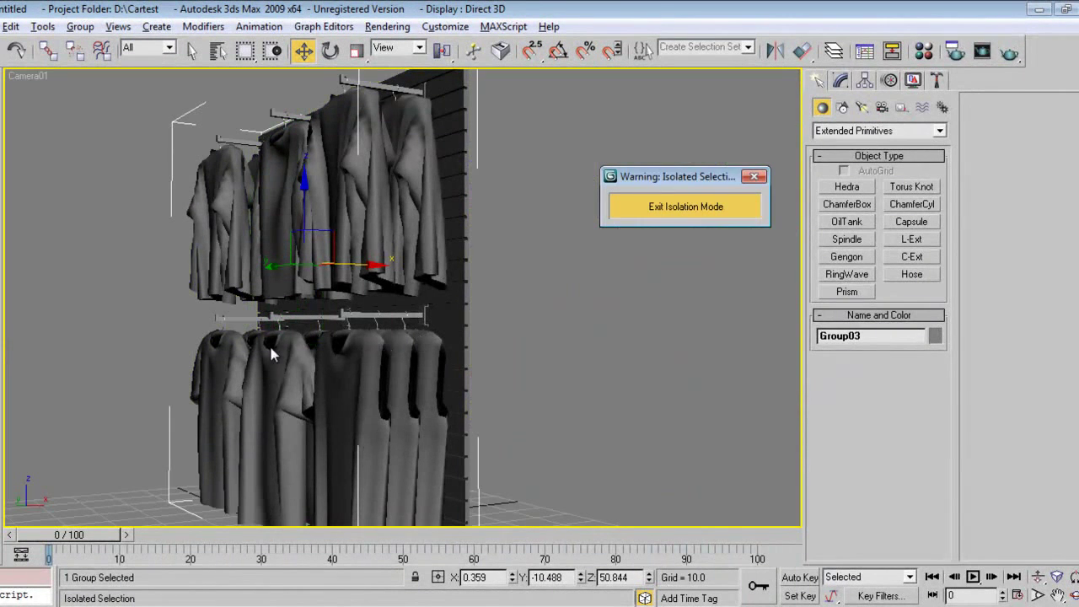
key(p)
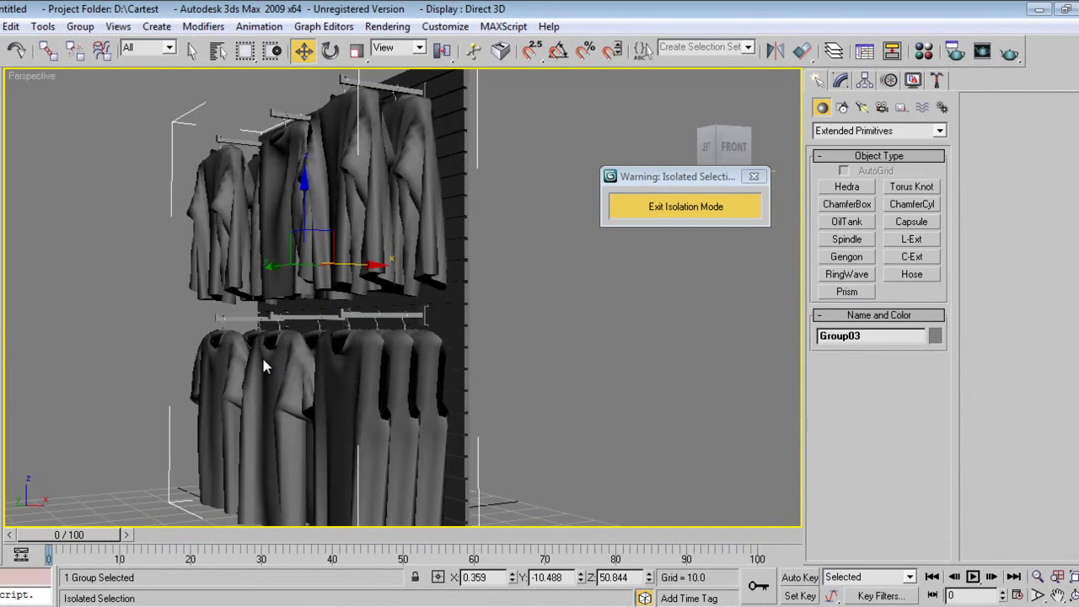
right_click(209, 339)
click(234, 353)
alt+middle_drag(229, 396, 373, 416)
scroll(416, 390, down, 2)
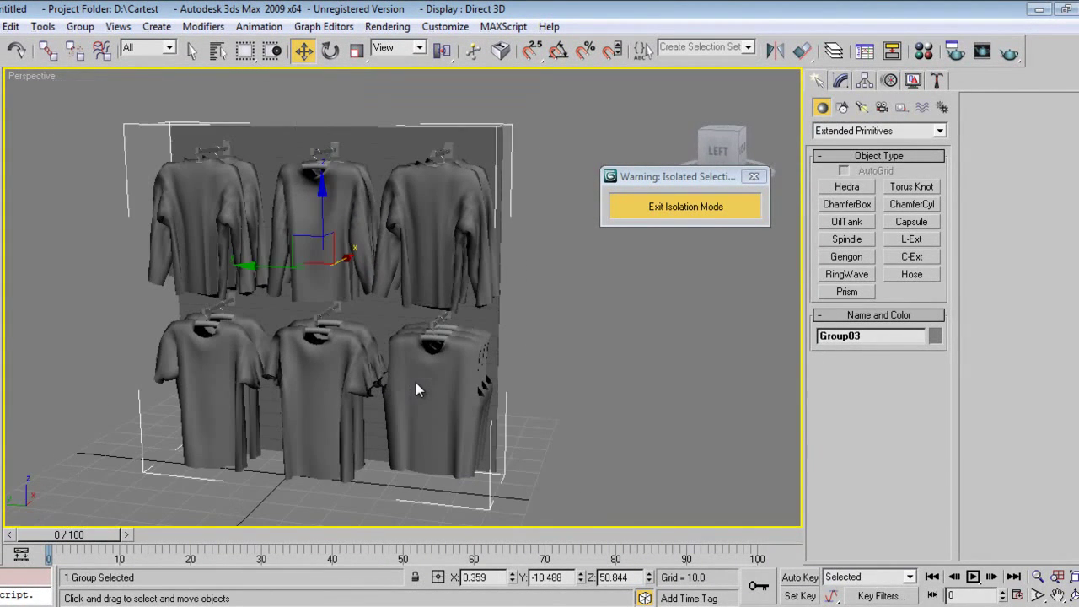
Open the T-shirt rack group for editing and restrict the selection filter to Geometry
click(78, 27)
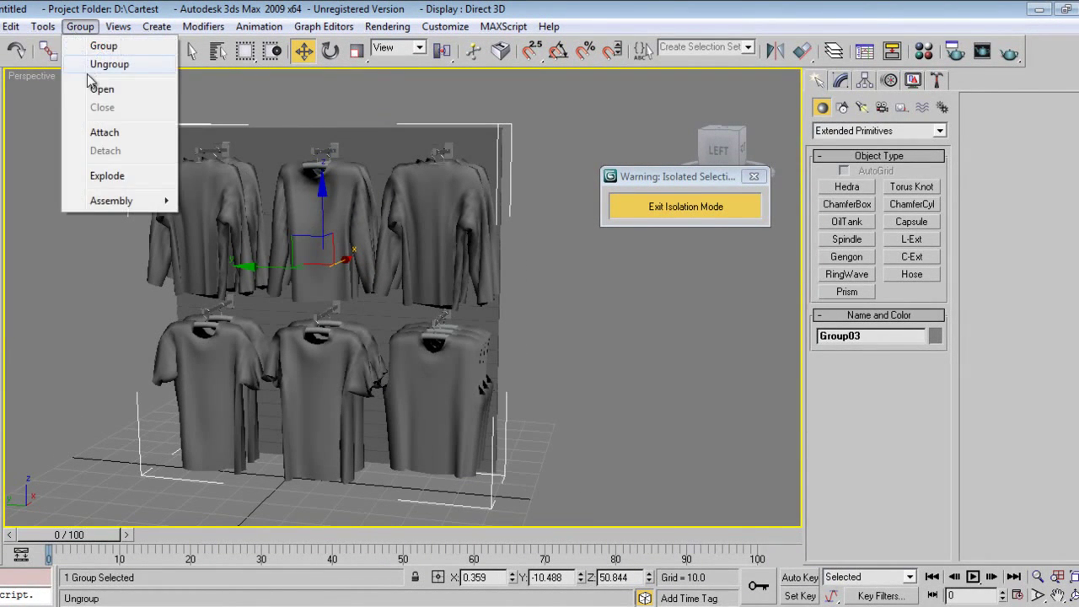
click(94, 63)
click(141, 49)
click(144, 74)
Delete the back panel, the upper row of shirts and the lower row's two nearest-right stacks, keeping one short-sleeved stack
drag(102, 126, 530, 280)
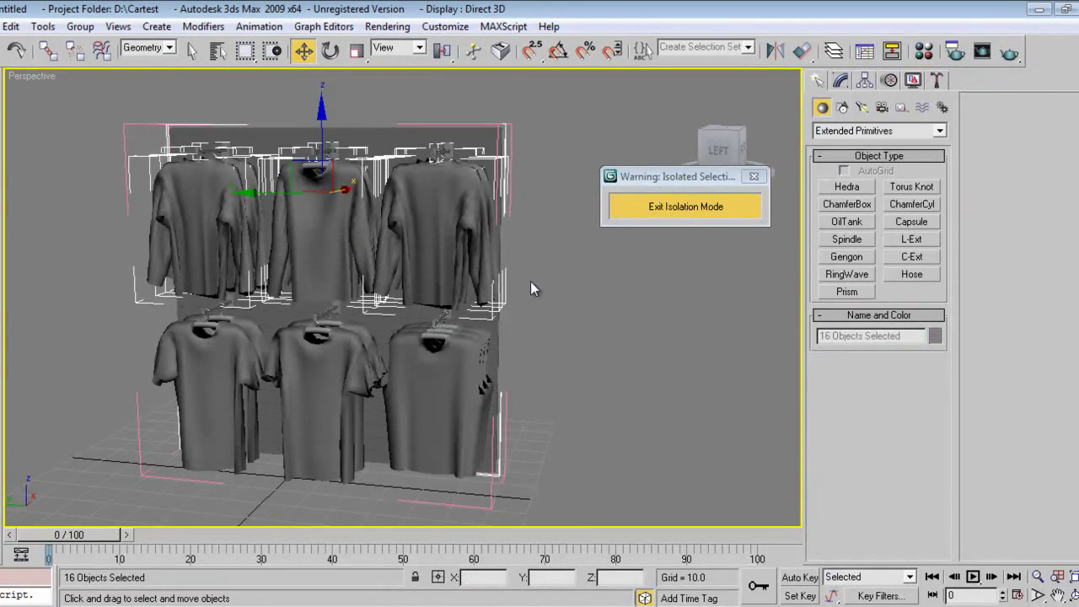
key(Delete)
drag(412, 436, 297, 535)
key(Delete)
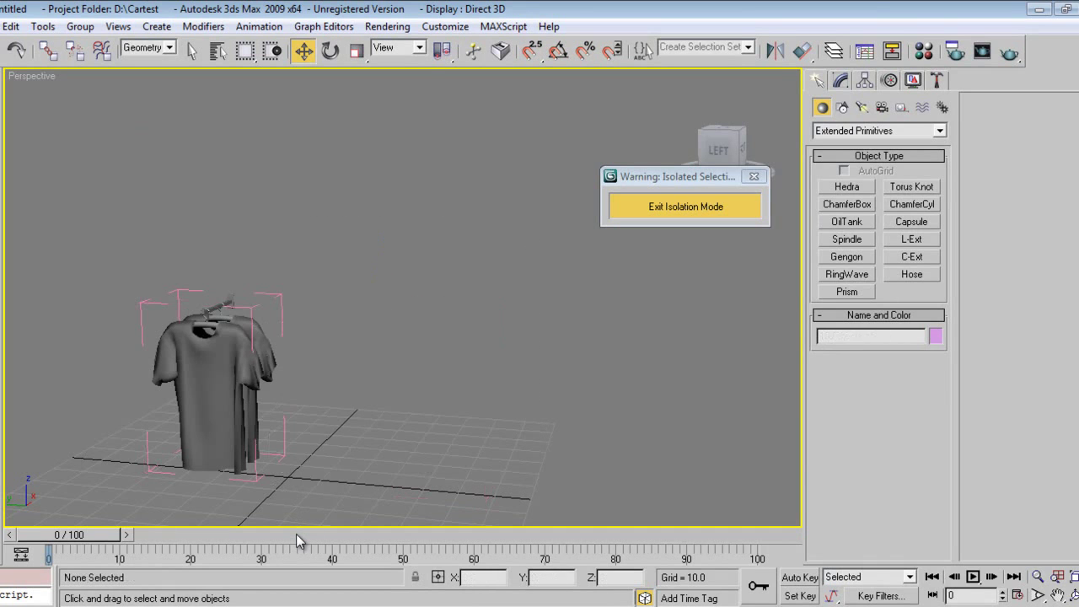
Delete the rear T-shirt from the remaining stack, keeping the front one
alt+middle_drag(338, 398, 513, 397)
click(555, 380)
key(z)
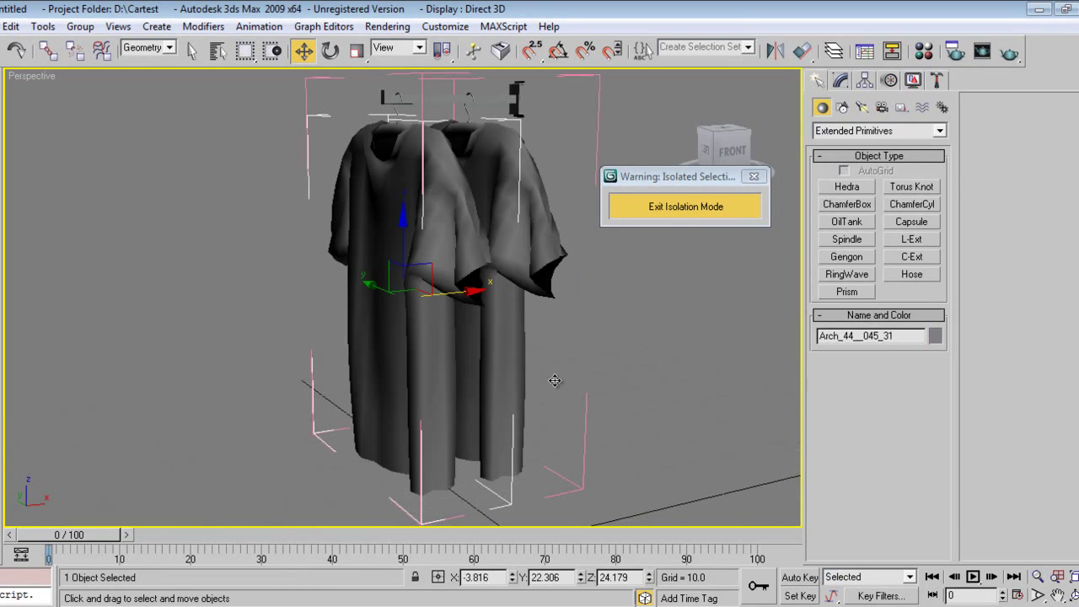
drag(516, 374, 516, 371)
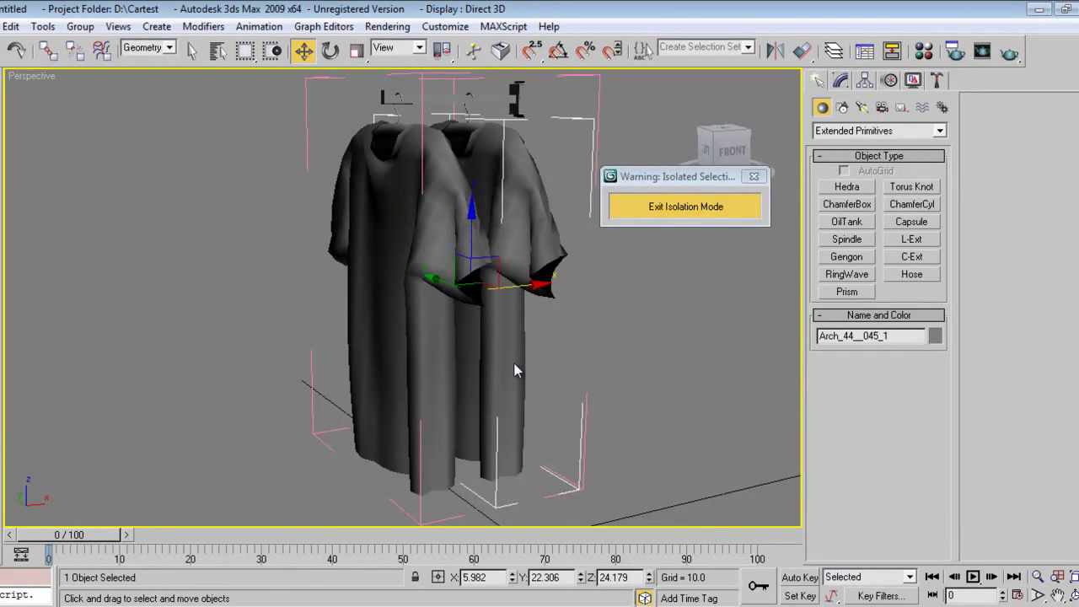
key(Delete)
Delete the wall rail and the empty hanger behind the remaining T-shirt
middle_drag(540, 287, 489, 375)
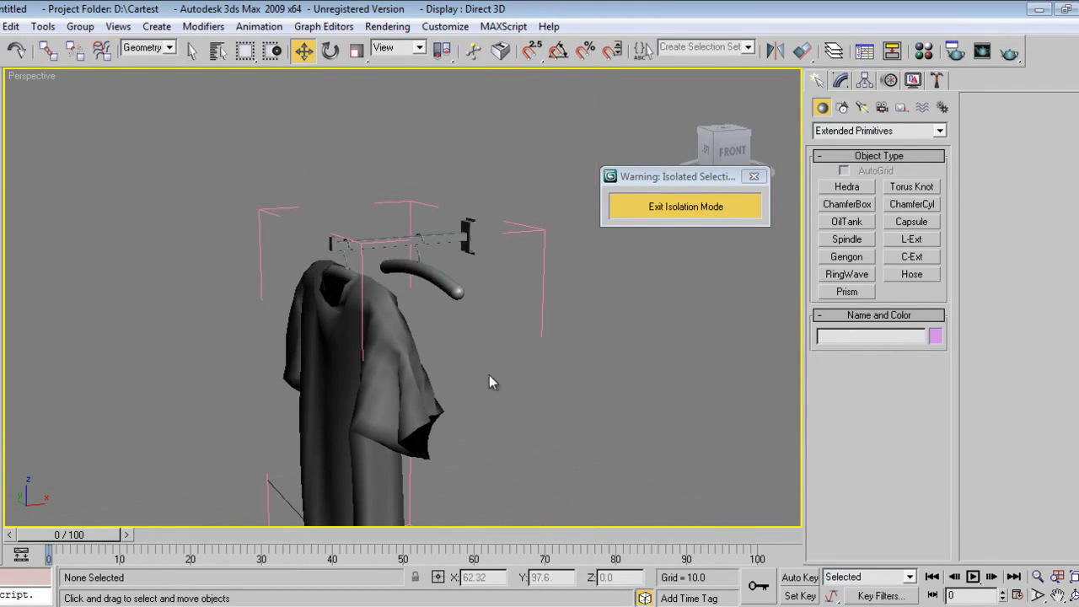
click(454, 264)
key(Delete)
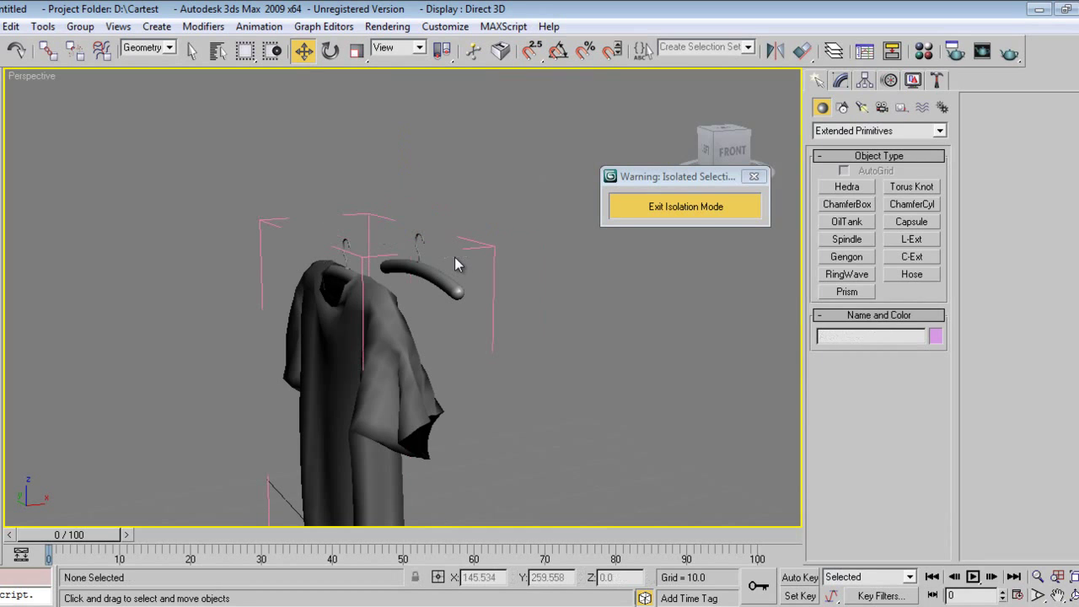
click(437, 291)
key(Delete)
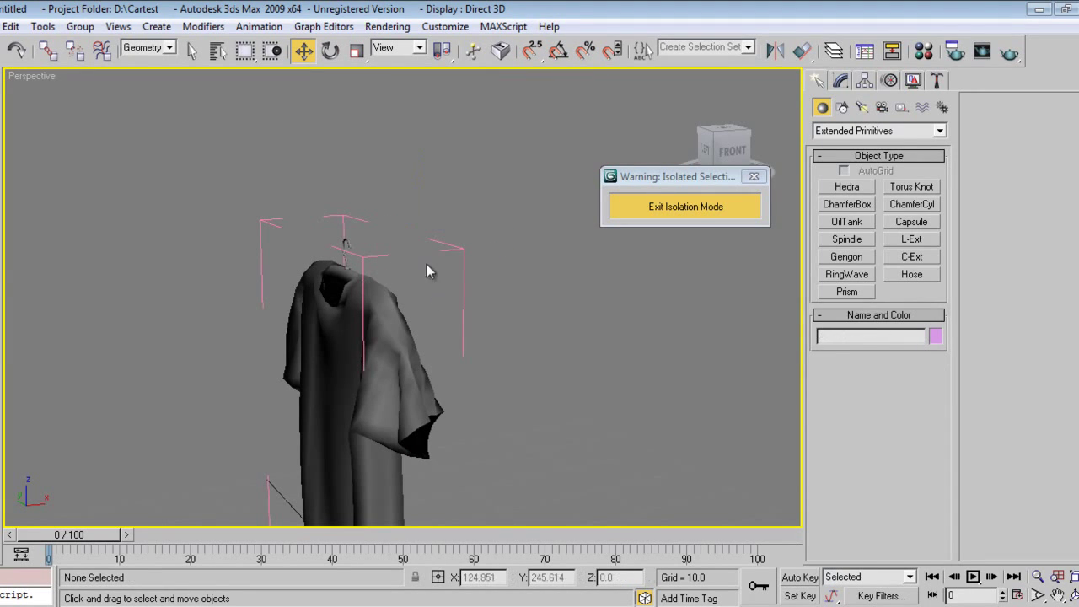
Close the T-shirt group and exit isolation mode to show the whole bedroom
click(379, 339)
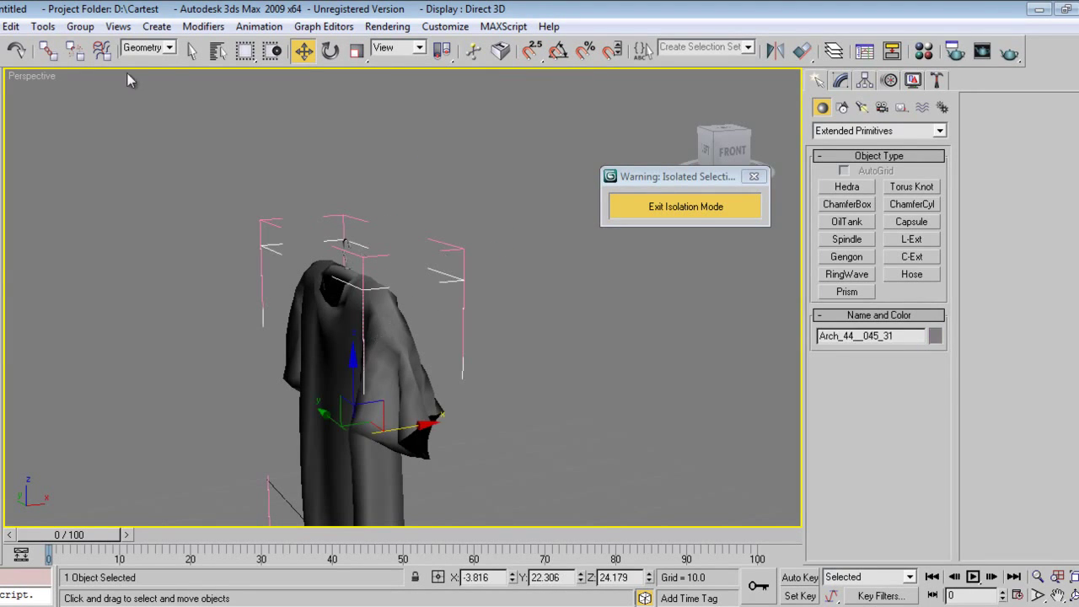
click(80, 26)
click(100, 107)
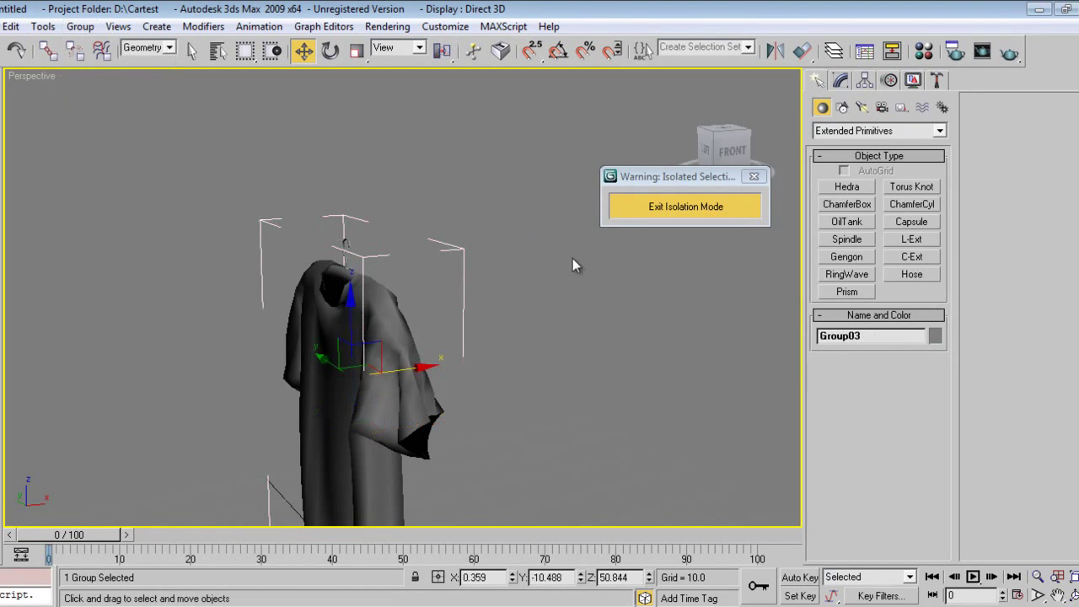
click(642, 212)
Rotate the T-shirt group about its vertical axis with angle snap so its front faces into the room
key(e)
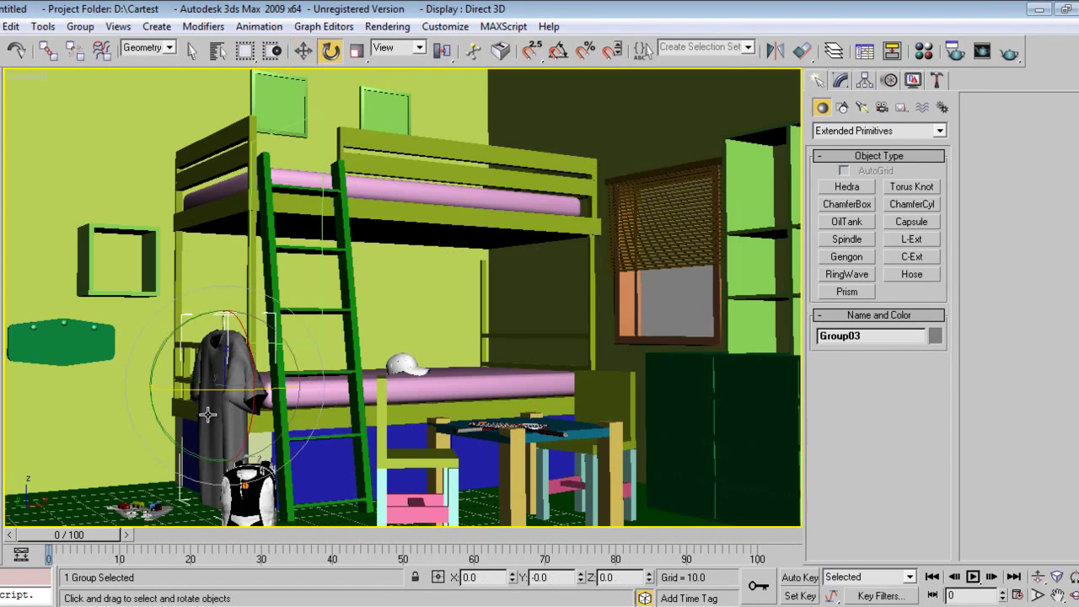
drag(227, 396, 358, 386)
key(ctrl+z)
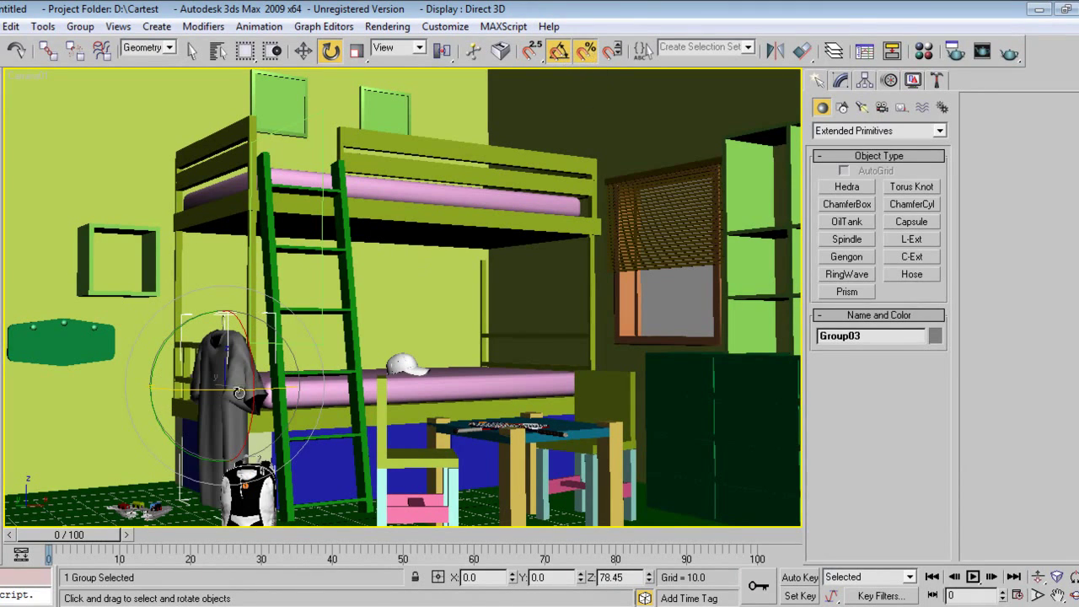
drag(208, 387, 75, 456)
Scale the T-shirt group uniformly to 60 percent and frame it in a perspective view
key(w)
key(r)
key(z)
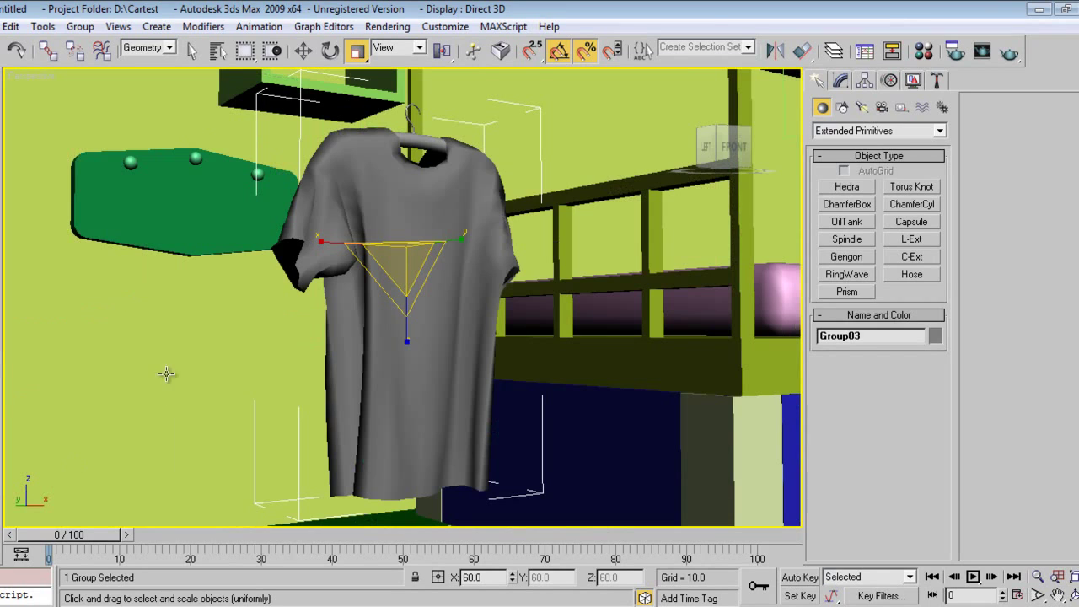
Move the T-shirt group in front of the wall pegboard's middle peg, to about X -11.0, Y 80.8 and Z 50.0
alt+middle_drag(318, 399, 374, 402)
alt+middle_drag(583, 333, 565, 333)
mouse_move(465, 383)
alt+middle_down()
mouse_move(450, 351)
mouse_move(467, 401)
alt+middle_up()
key(w)
drag(409, 339, 133, 223)
key(z)
middle_drag(416, 299, 362, 407)
drag(386, 385, 438, 389)
drag(379, 317, 389, 239)
key(z)
Move the T-shirt group along the Y axis toward the pegboard, to about Y 82.35
alt+middle_drag(550, 281, 504, 298)
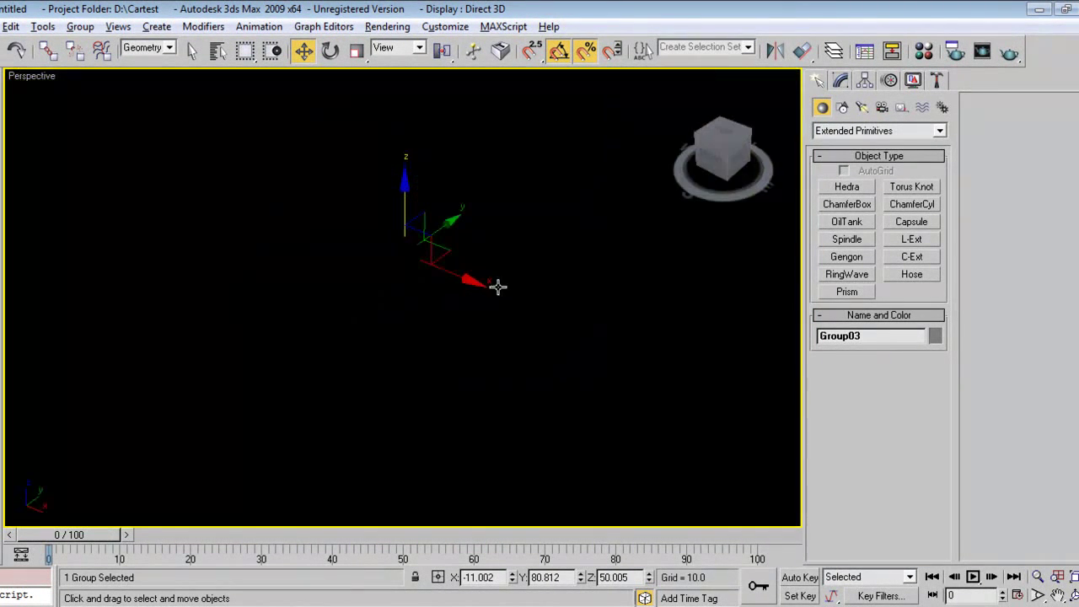
alt+middle_drag(411, 288, 433, 240)
drag(439, 231, 447, 223)
key(ctrl+z)
alt+middle_drag(441, 329, 400, 332)
drag(446, 239, 462, 234)
alt+middle_drag(462, 235, 421, 341)
Stretch the middle peg sphere along its Y axis, shrink it uniformly to about 90 percent and flatten it vertically
scroll(457, 278, up, 5)
click(420, 342)
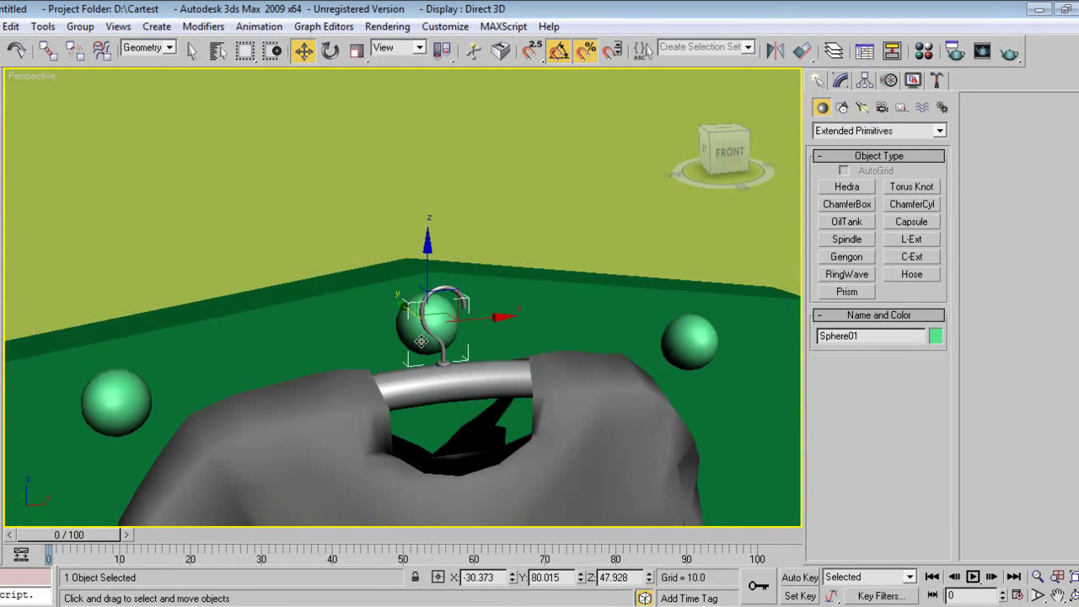
key(r)
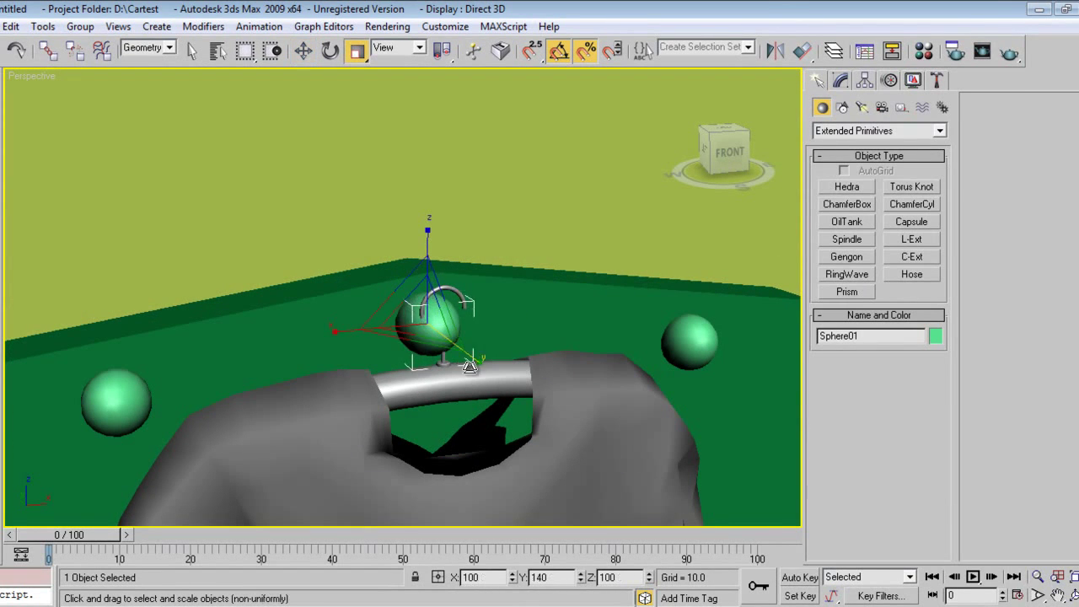
key(w)
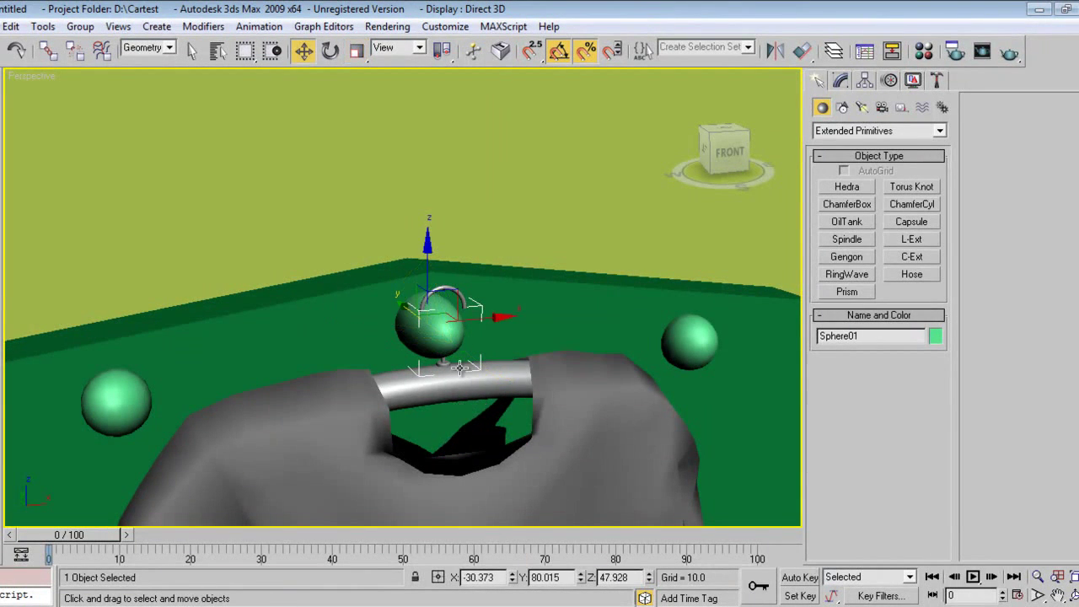
key(r)
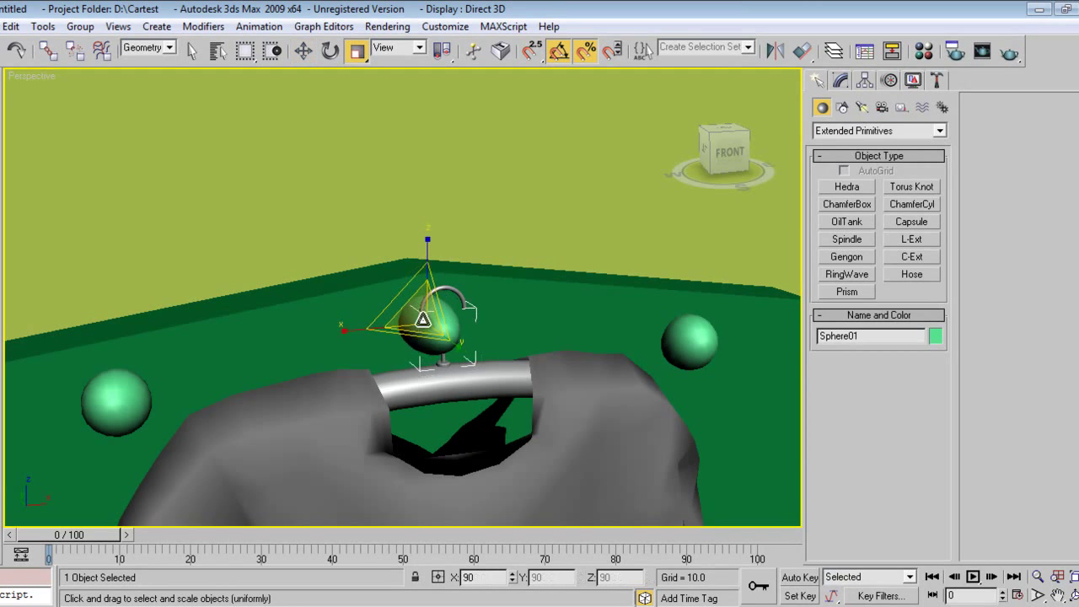
key(r)
key(w)
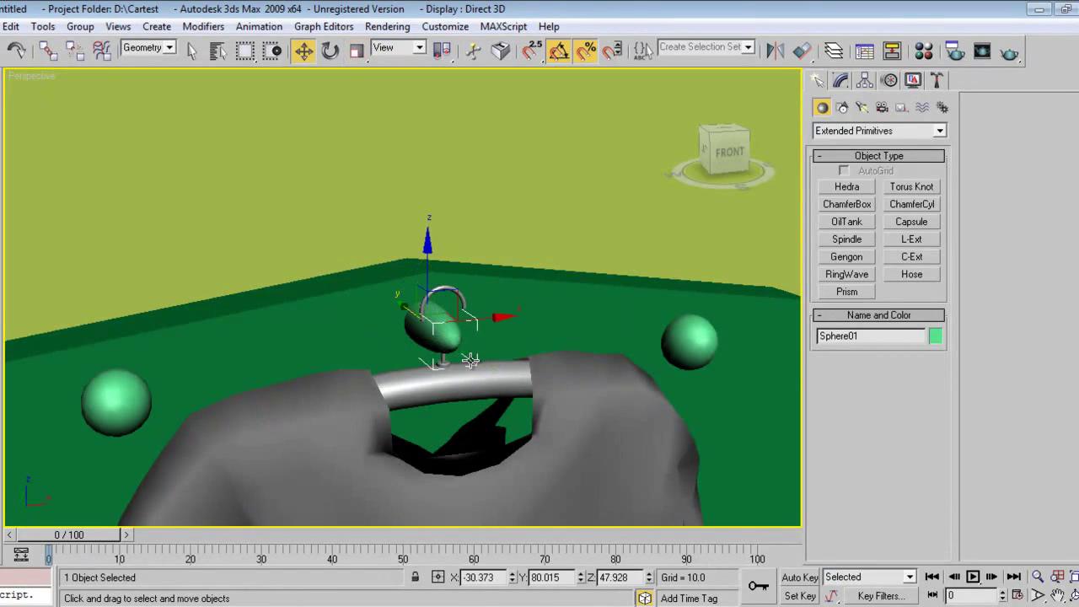
Move the stretched middle peg slightly outward, sideways and up so it sits inside the hanger hook
drag(401, 309, 411, 317)
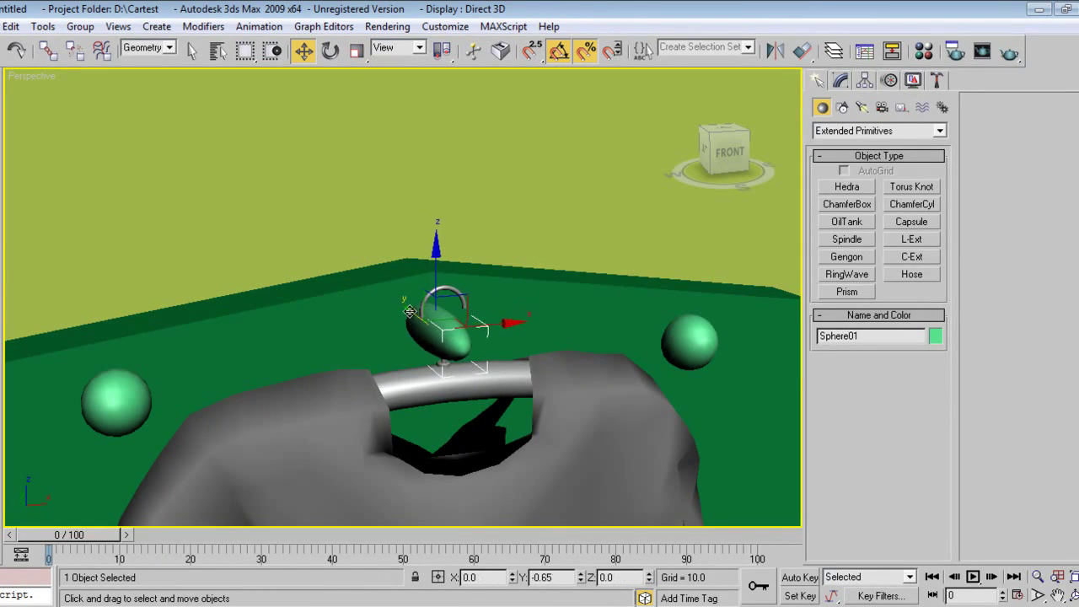
drag(488, 329, 503, 327)
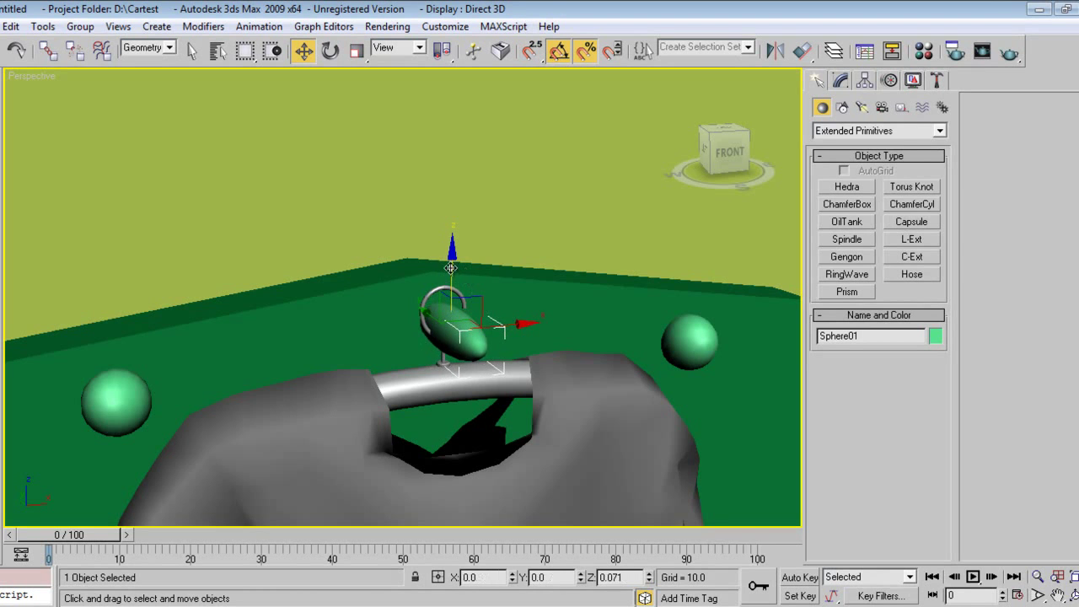
drag(451, 269, 452, 259)
Move the T-shirt group along the Y axis to about Y 81.76 so its hanger hook hangs over the peg
mouse_move(464, 374)
alt+middle_down()
mouse_move(508, 391)
mouse_move(478, 400)
mouse_move(478, 374)
alt+middle_up()
click(498, 385)
scroll(469, 406, down, 3)
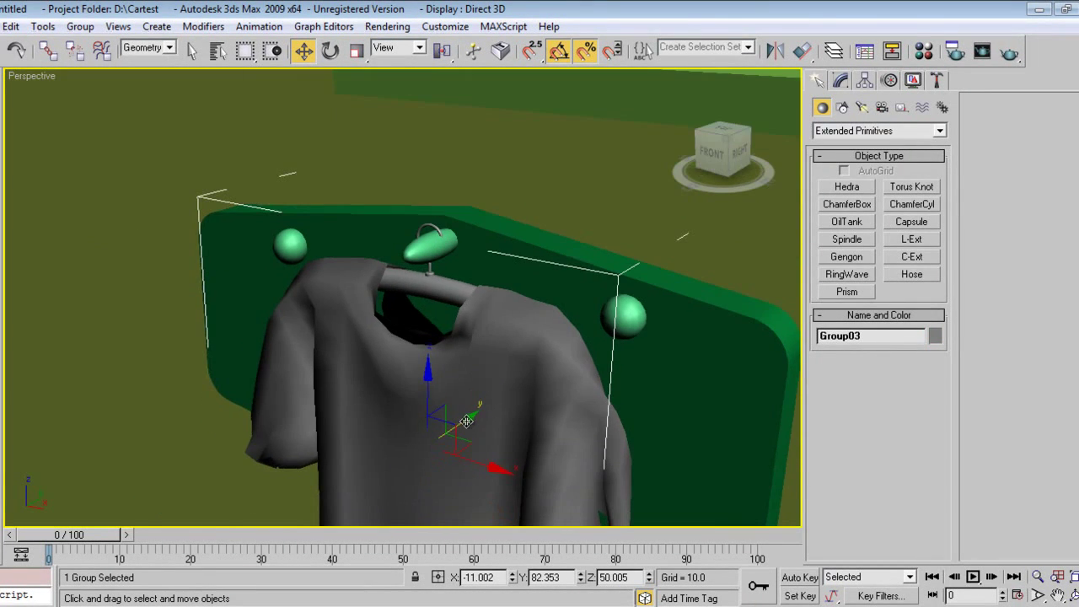
drag(467, 422, 458, 422)
alt+middle_drag(458, 421, 494, 409)
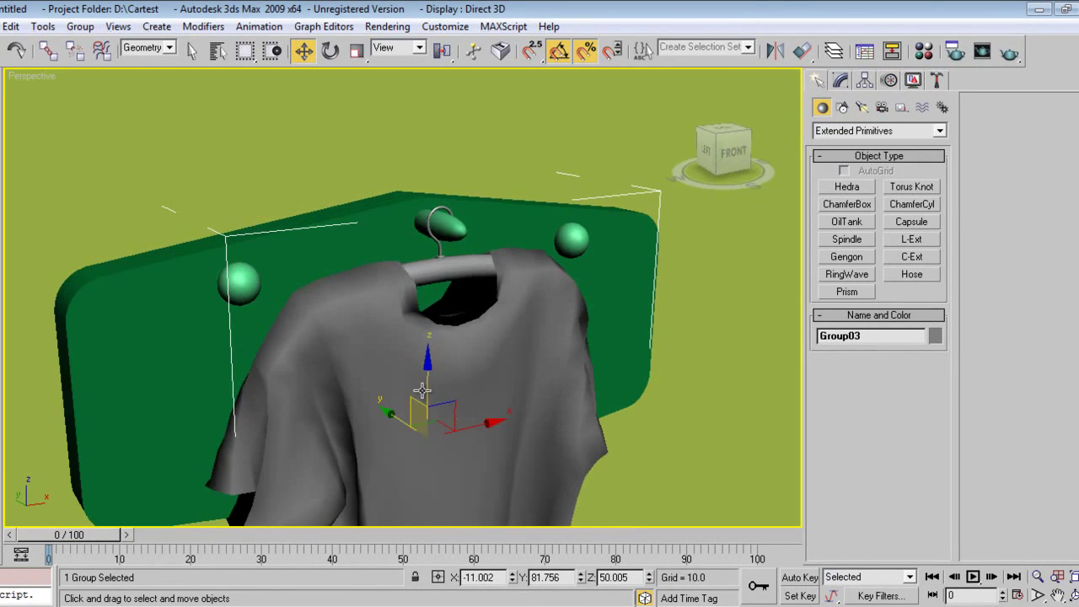
Lower the T-shirt group along the Z axis to about Z 49.81 so its hanger hook rests on the middle peg
drag(430, 369, 428, 373)
alt+middle_drag(429, 372, 477, 407)
scroll(487, 387, down, 4)
click(471, 411)
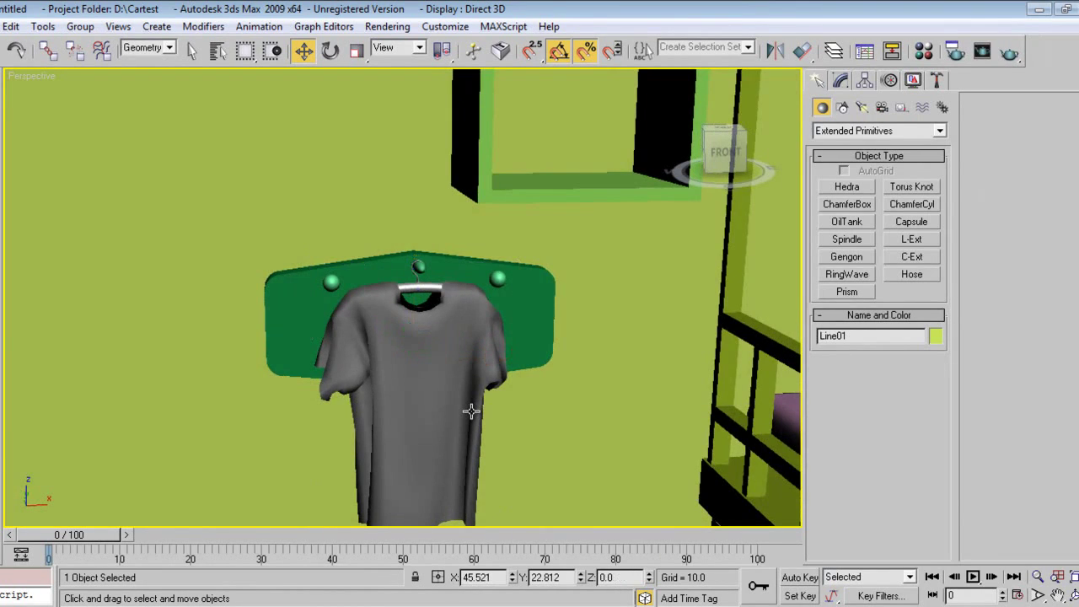
key(F3)
click(470, 413)
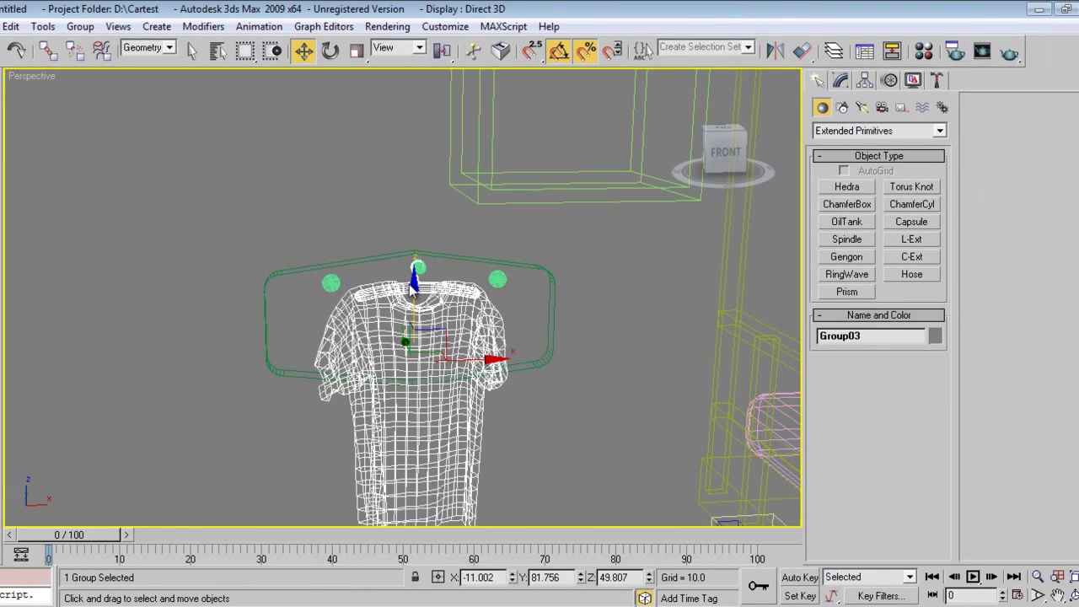
click(840, 81)
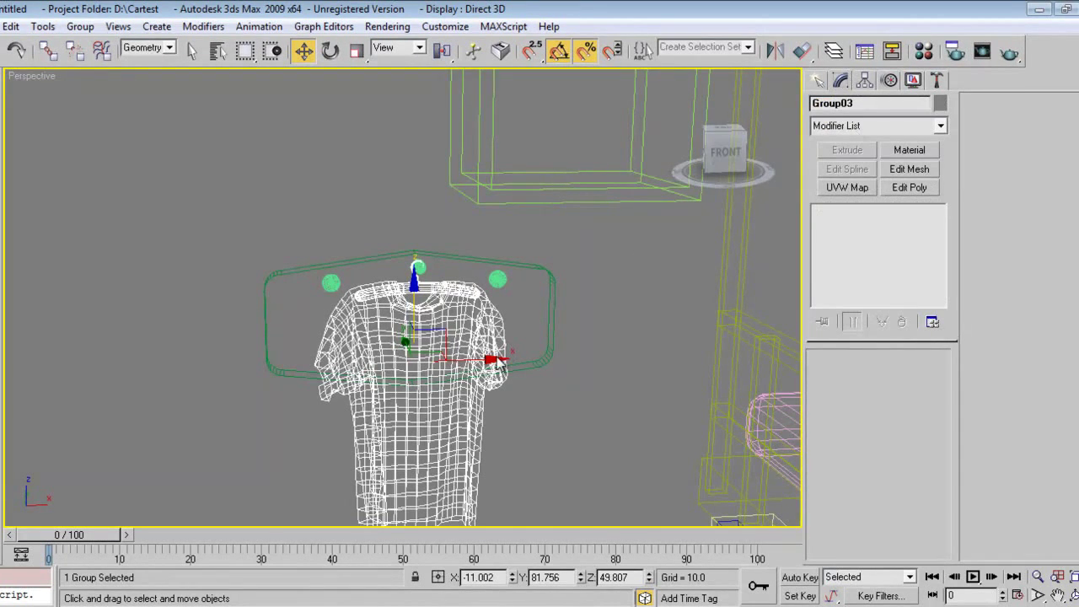
key(F3)
alt+middle_drag(413, 461, 386, 443)
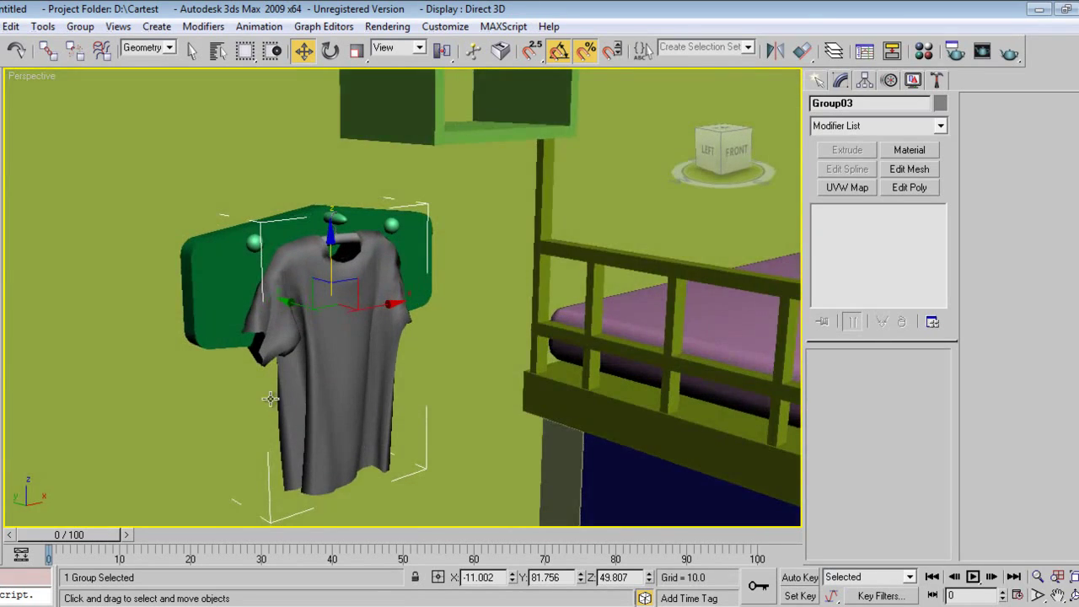
Move the stretched middle peg slightly along the Y axis, to about Y 78.54, to fit the hanger hook
scroll(161, 348, up, 3)
alt+middle_drag(303, 369, 290, 198)
click(298, 194)
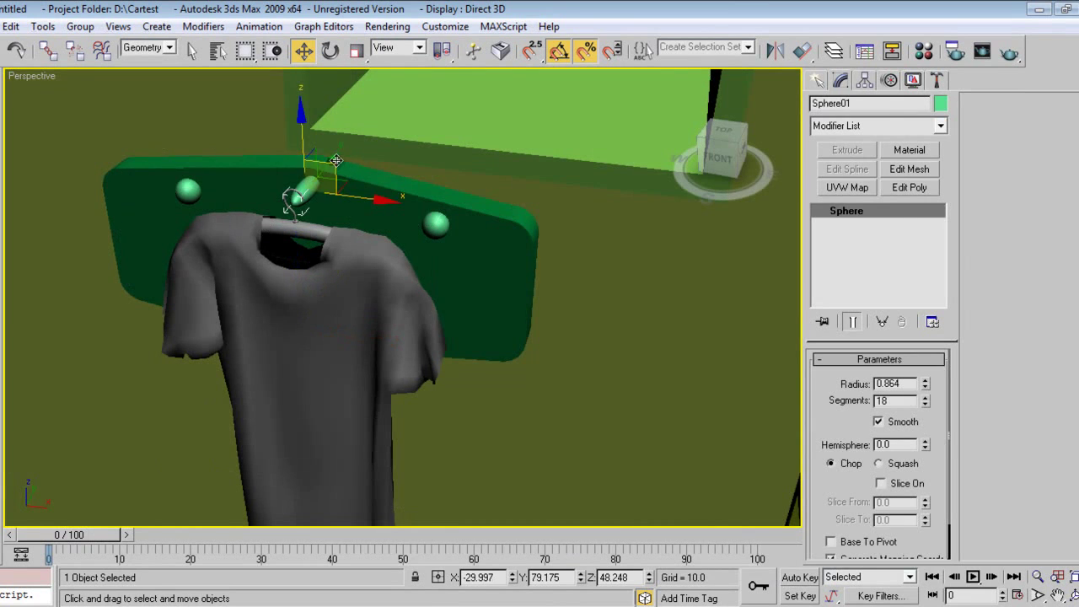
drag(334, 157, 330, 162)
alt+middle_drag(329, 162, 376, 316)
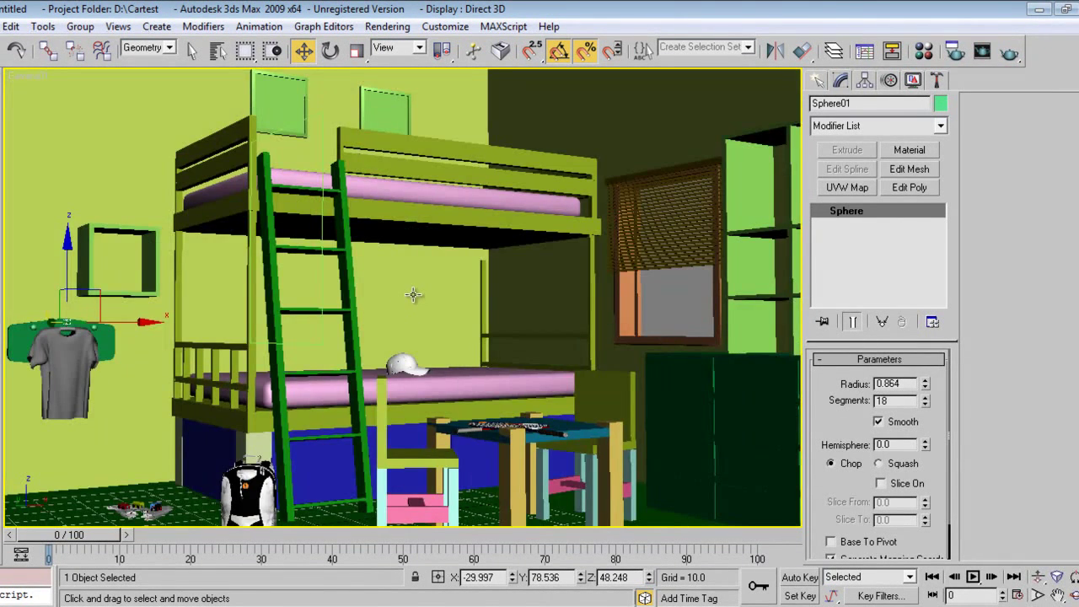
Merge all objects from Watch.max in the Models folder into the bedroom scene
click(819, 79)
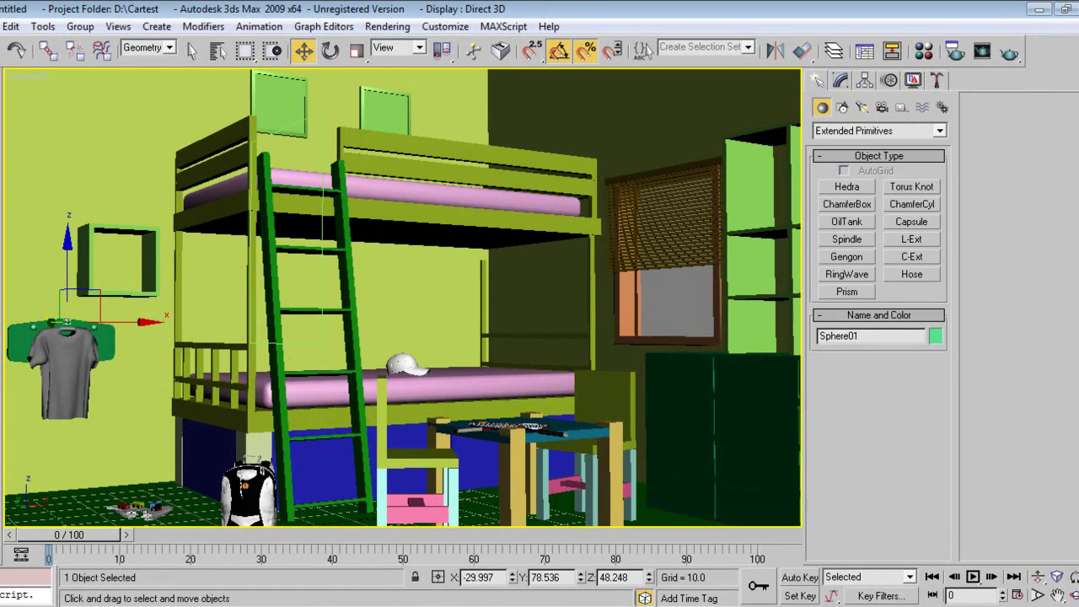
click(0, 26)
click(30, 295)
click(17, 300)
click(38, 222)
click(39, 241)
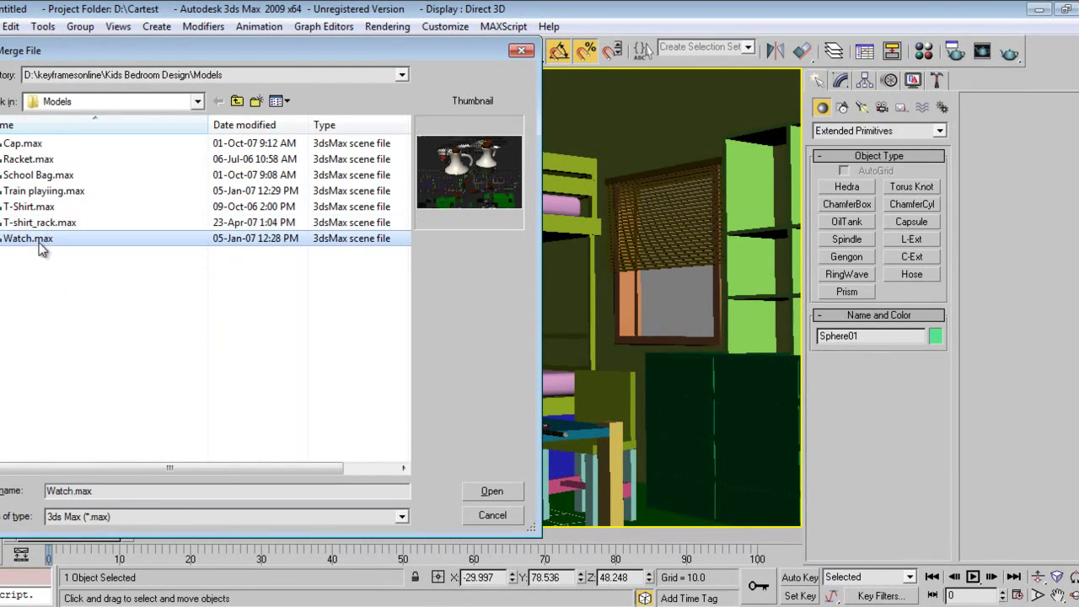
click(504, 492)
click(400, 422)
click(609, 454)
Group the merged watch objects under the name Watch
click(80, 27)
click(96, 41)
text(Watch)
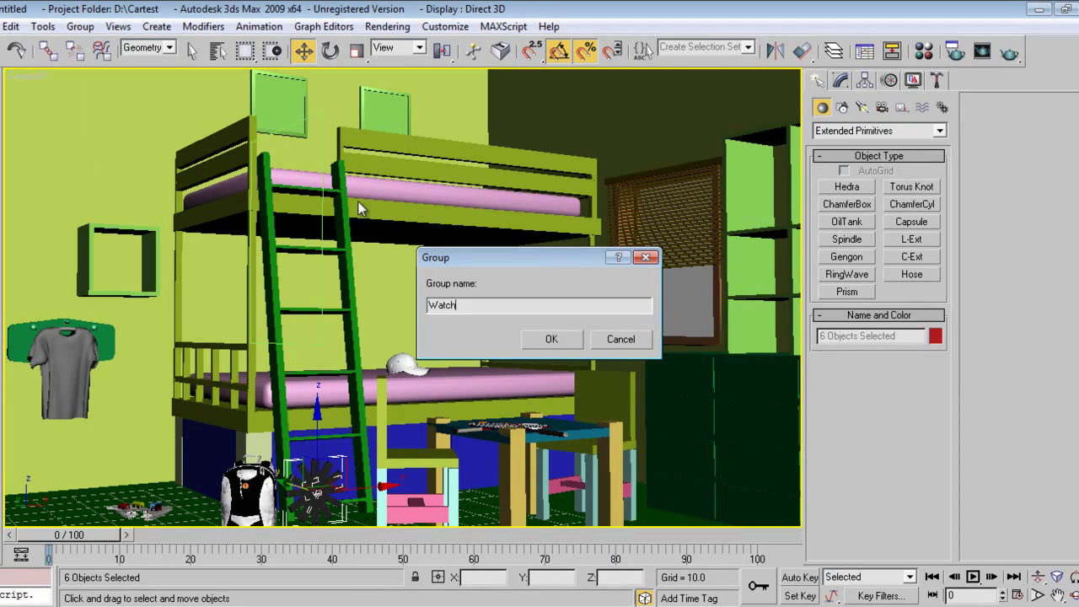
key(Return)
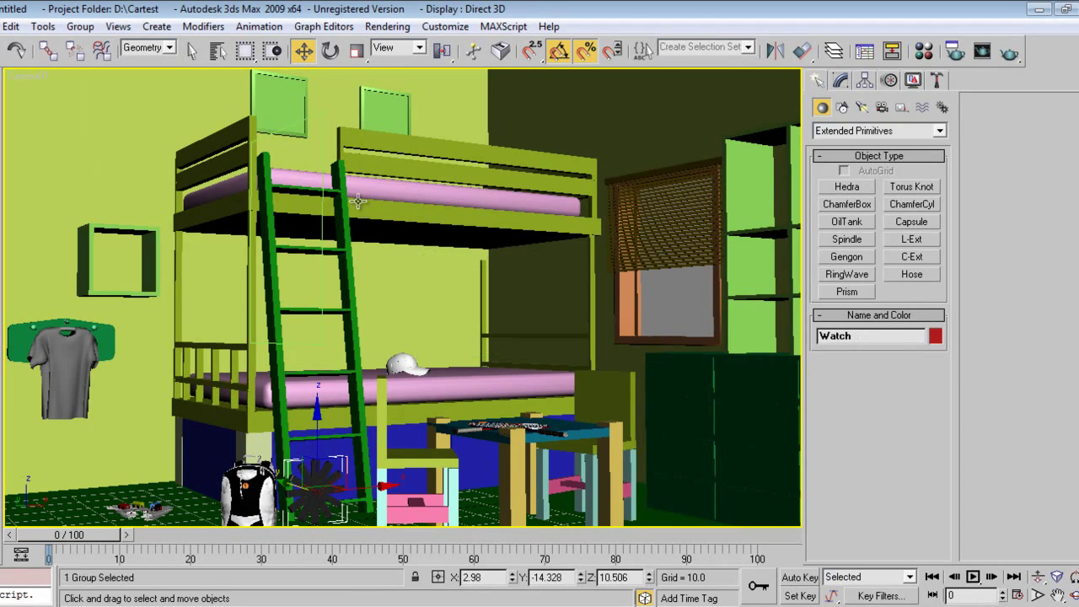
Raise the Watch group to about Z 86.56 and rotate it about the vertical axis to face out from the window wall
drag(319, 429, 350, 86)
key(e)
drag(382, 139, 307, 143)
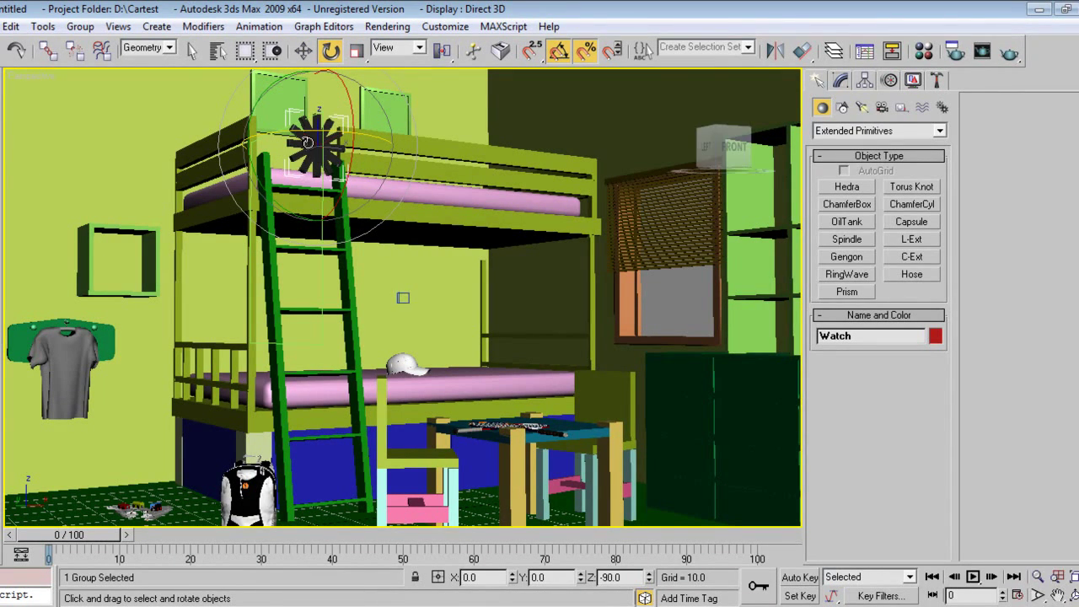
key(z)
alt+middle_drag(431, 270, 445, 306)
drag(462, 311, 384, 330)
key(w)
Move the Watch group along the X axis toward the window wall, to about X 120.93
alt+middle_drag(384, 330, 396, 433)
scroll(404, 424, down, 3)
drag(426, 329, 763, 232)
scroll(640, 272, up, 2)
key(z)
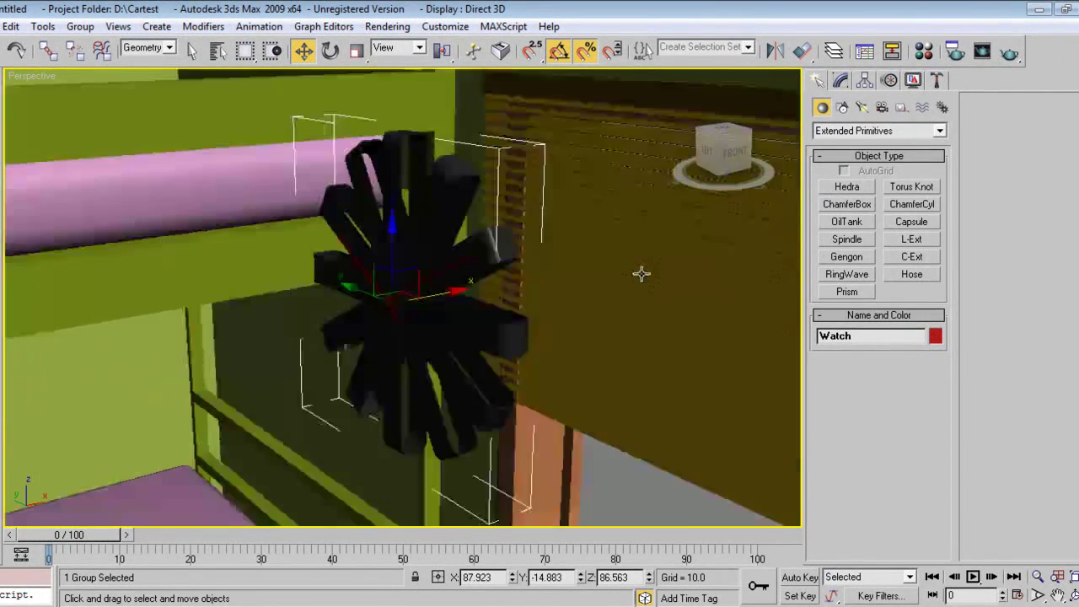
alt+middle_drag(544, 335, 523, 322)
drag(445, 290, 759, 210)
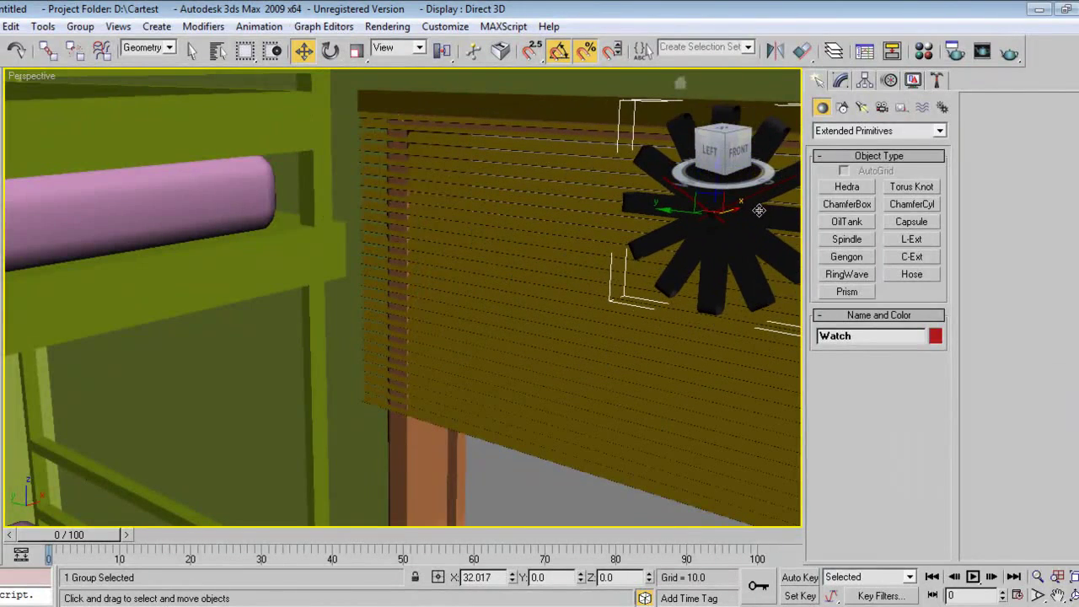
key(z)
middle_drag(553, 282, 484, 320)
mouse_move(369, 315)
mouse_down()
mouse_move(409, 307)
mouse_move(389, 309)
mouse_up()
scroll(386, 292, down, 4)
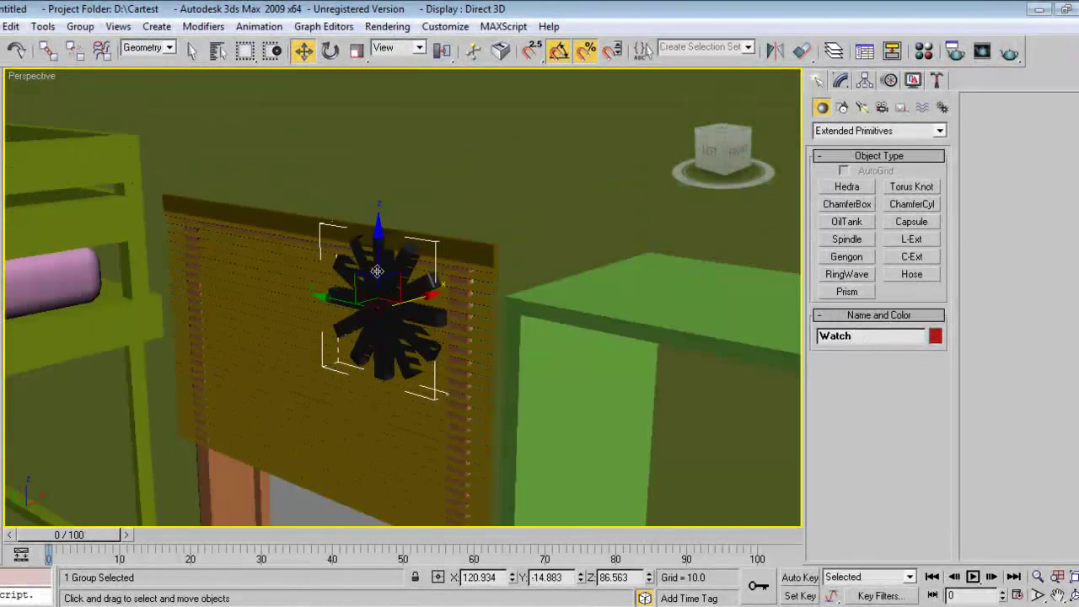
Raise the Watch group above the window blind to about Z 102.81 and nudge it against the wall at about X 121.13
drag(376, 243, 376, 70)
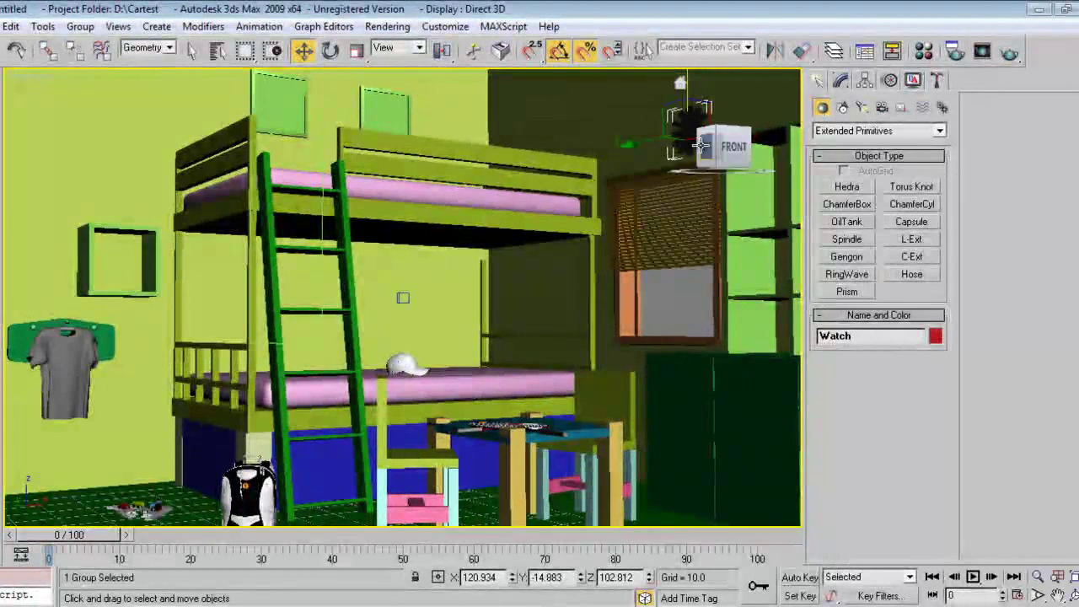
key(z)
alt+middle_drag(498, 439, 466, 323)
mouse_move(431, 289)
mouse_down()
mouse_move(456, 275)
mouse_move(435, 281)
mouse_up()
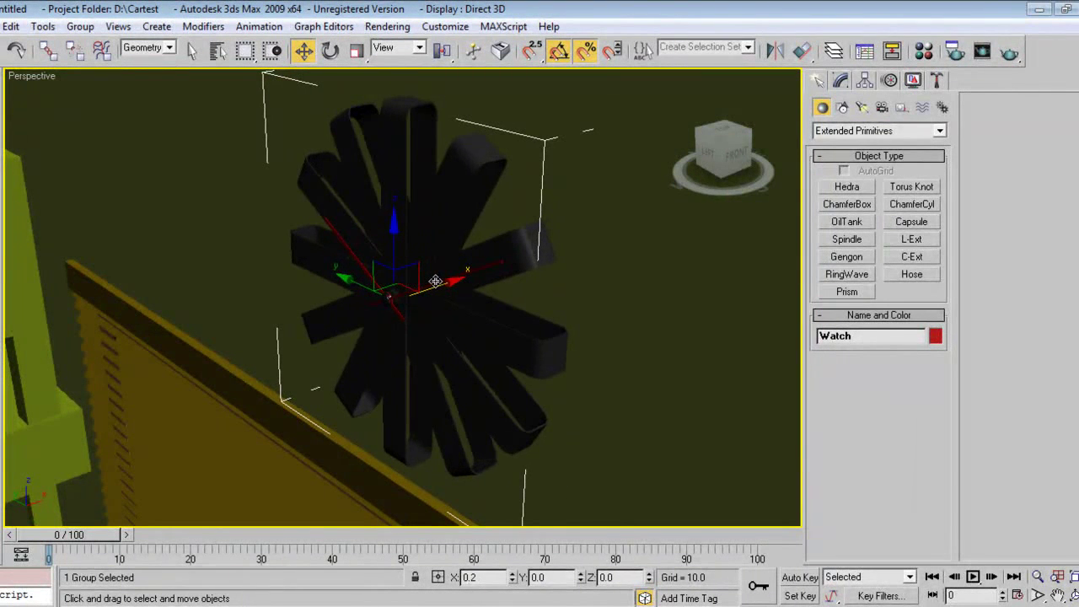
alt+middle_drag(435, 281, 422, 387)
scroll(441, 378, down, 5)
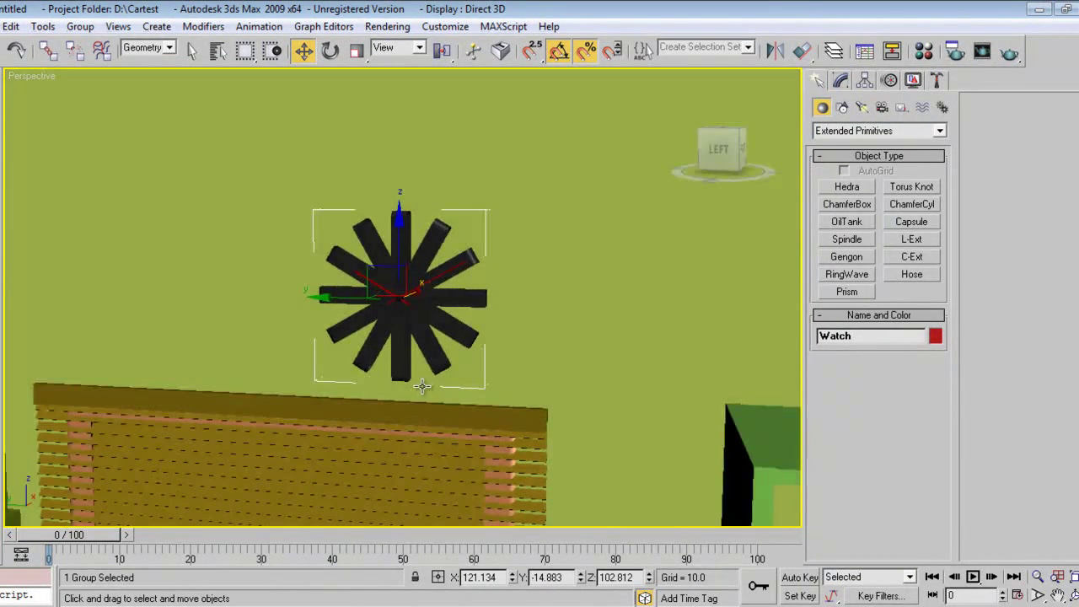
Reposition the Watch group on the wall above the window in the camera view, to about Y -4.96 and Z 109.46
key(c)
drag(666, 135, 669, 72)
right_click(615, 255)
click(615, 255)
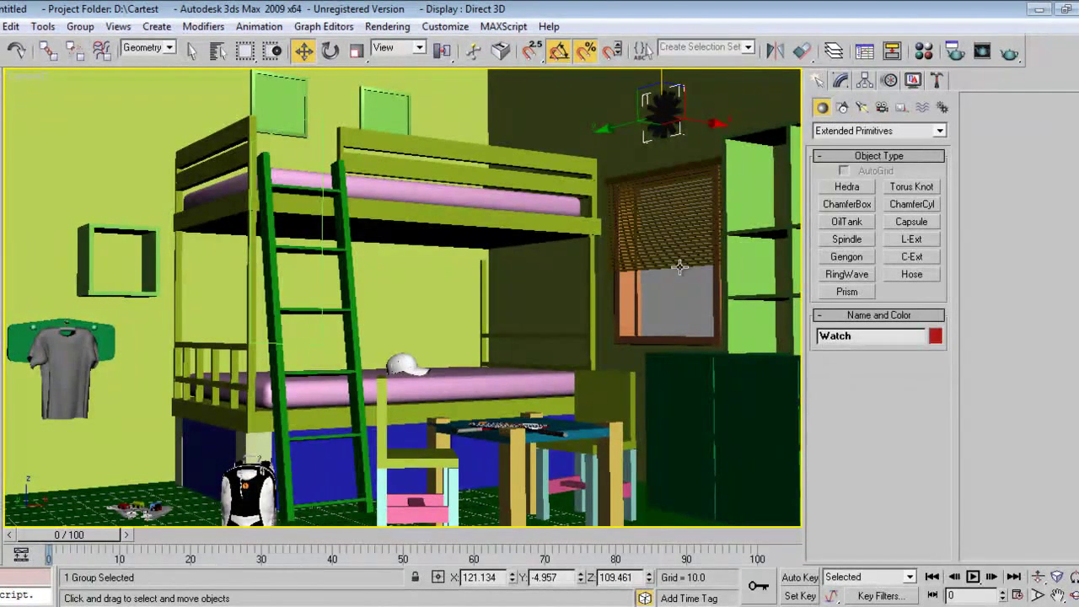
Create an upright box in the Left view, about 12.96 long and 1.18 wide, and set its height to about 8.28
click(837, 135)
click(859, 142)
click(847, 186)
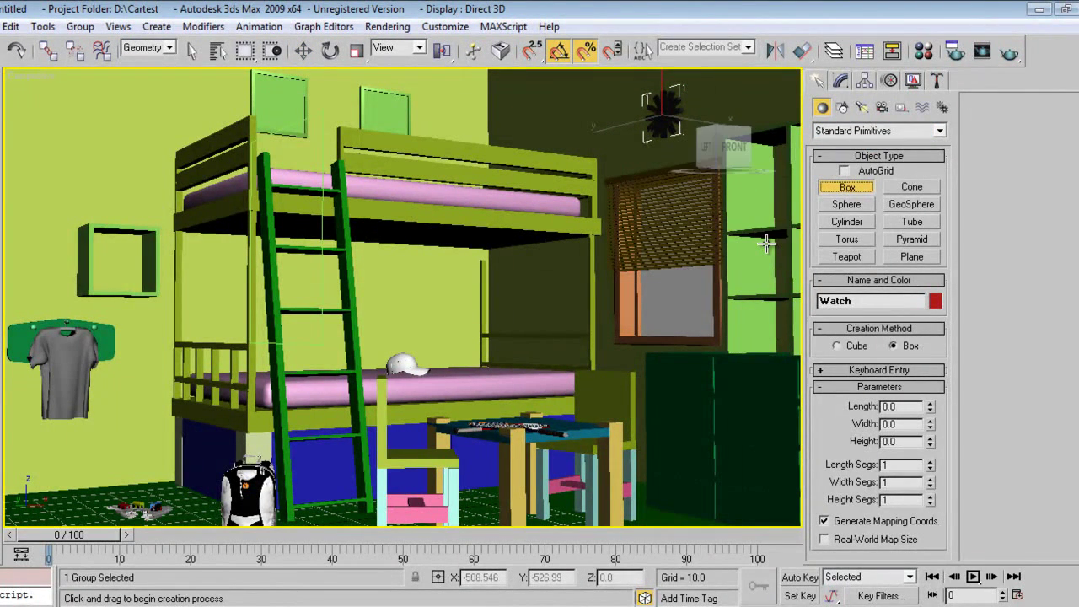
key(l)
key(w)
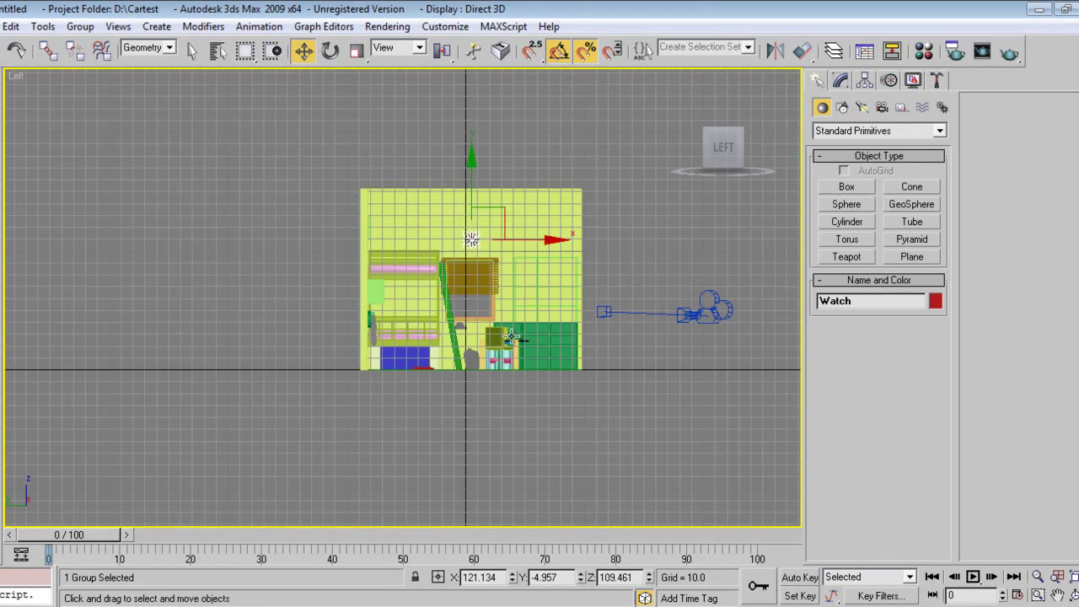
scroll(524, 315, up, 8)
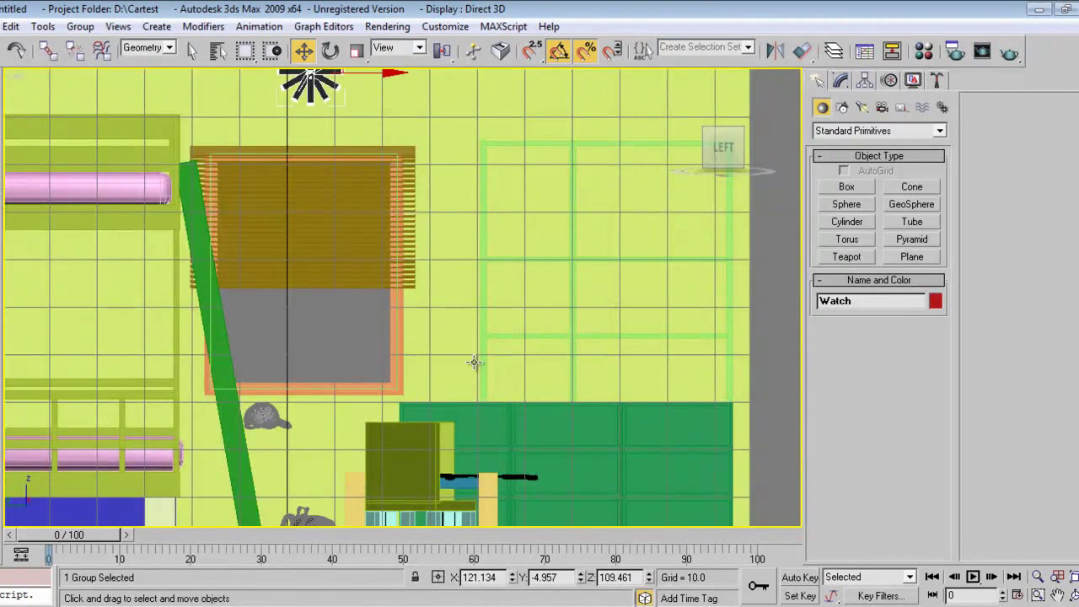
scroll(532, 366, up, 3)
middle_drag(532, 366, 313, 332)
key(F3)
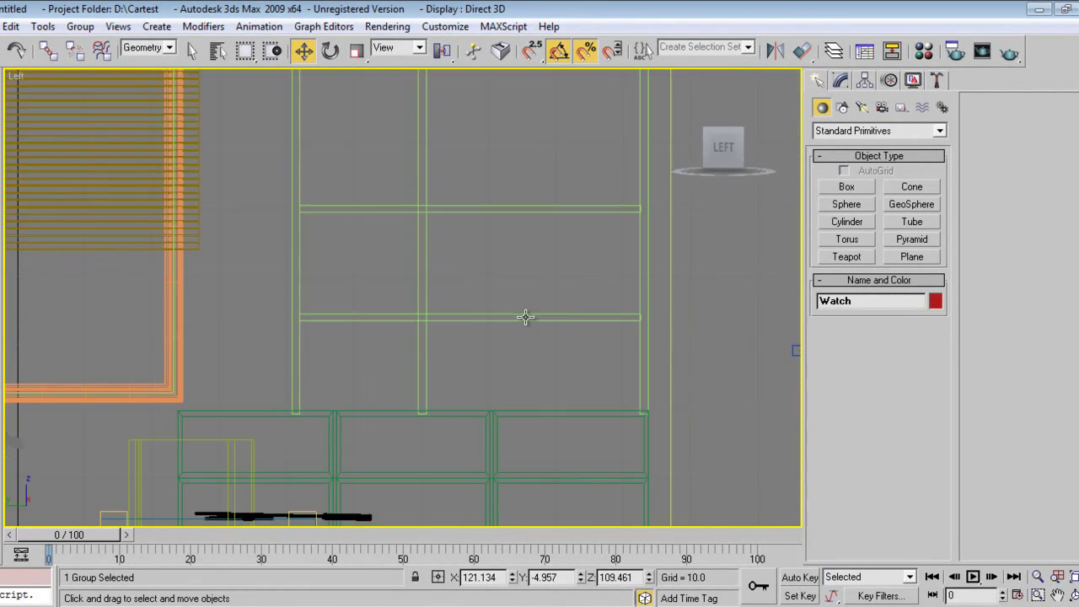
click(846, 187)
mouse_move(404, 330)
middle_down()
mouse_move(388, 281)
mouse_move(436, 214)
middle_up()
drag(267, 253, 282, 428)
click(293, 376)
key(p)
key(z)
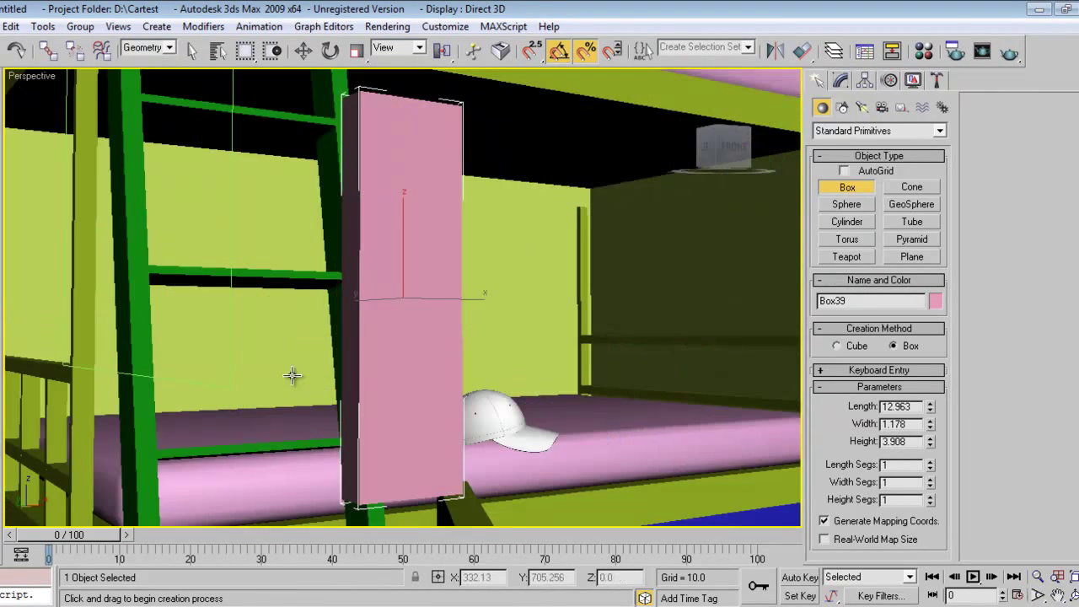
click(840, 80)
drag(930, 414, 902, 438)
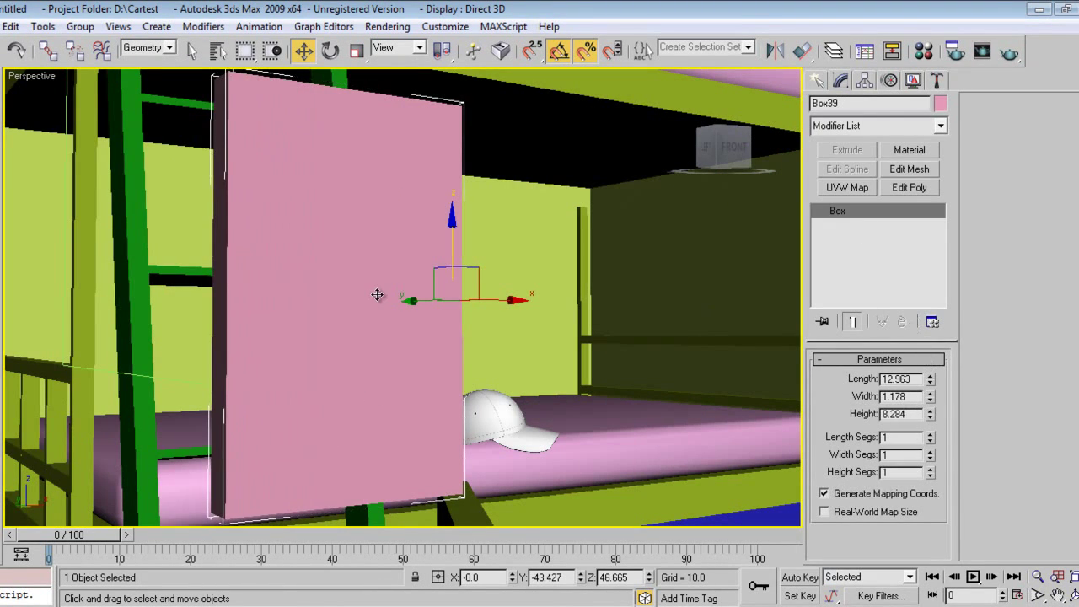
Align the box to the wall shelf unit on X, Y and Z, center to center
scroll(377, 294, down, 10)
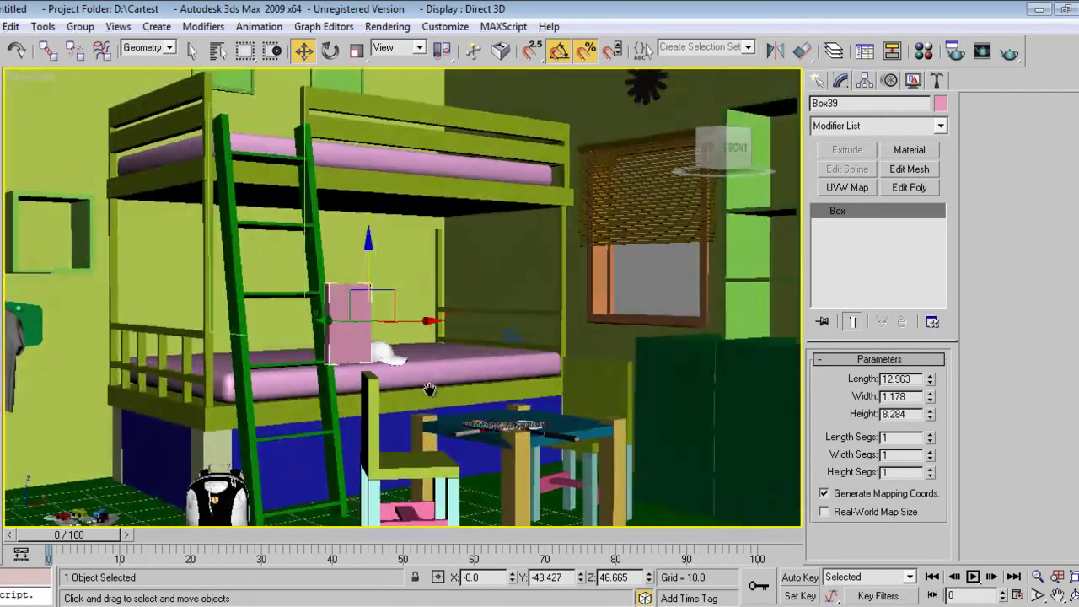
alt+middle_drag(429, 390, 489, 384)
click(802, 51)
click(638, 300)
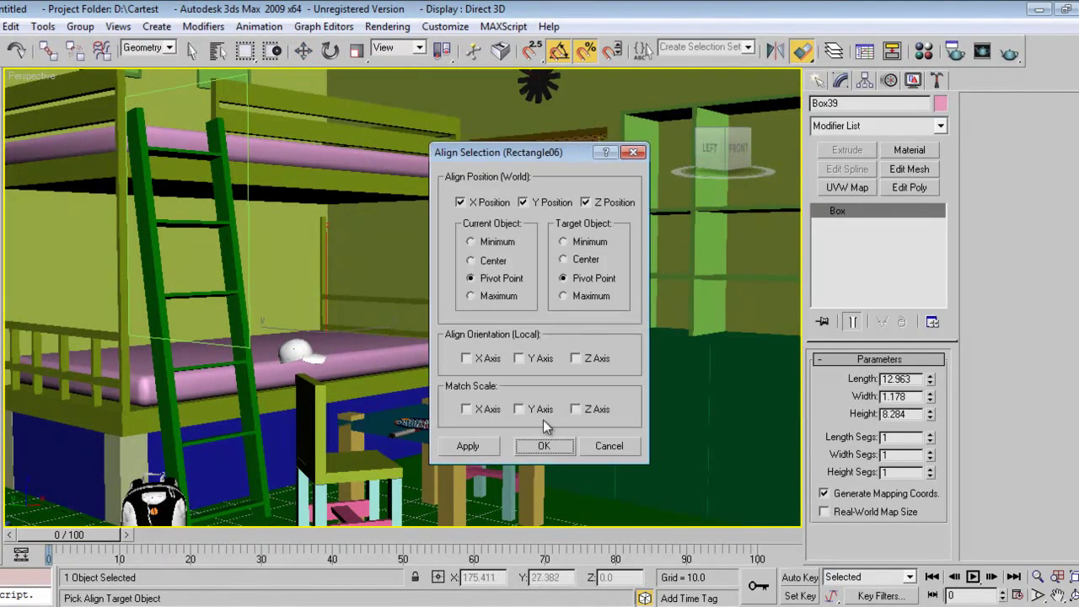
click(584, 262)
click(487, 260)
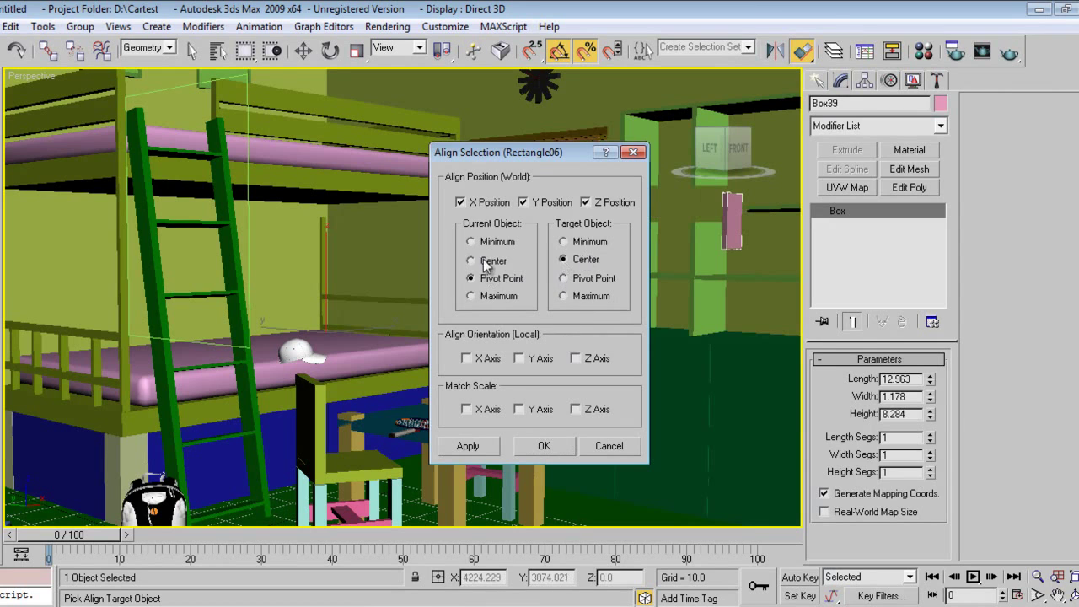
click(540, 446)
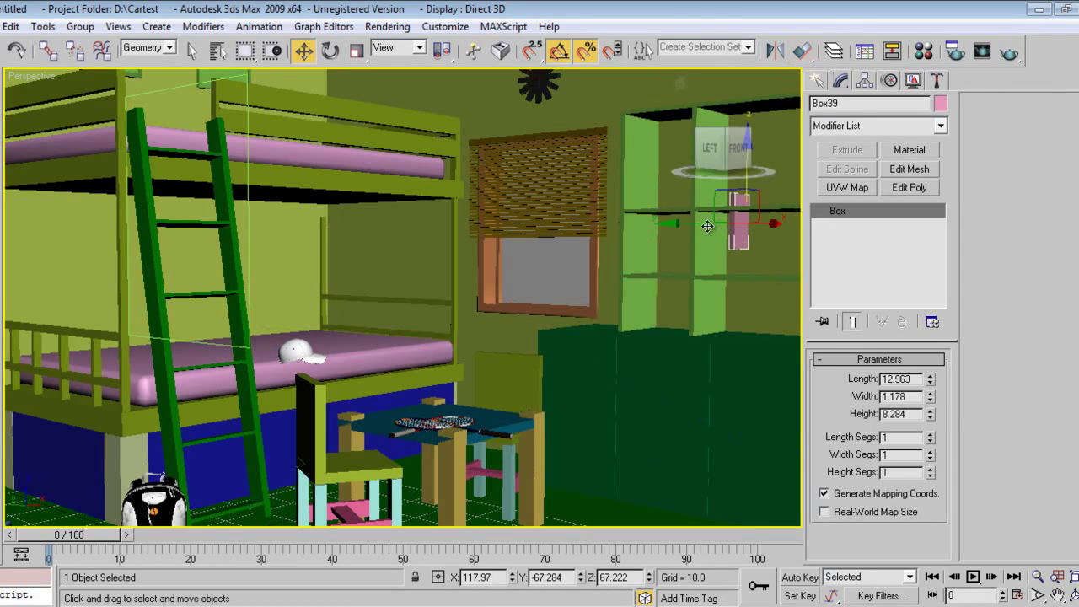
Move the box into the shelf unit's lowest compartment nearest the window and lower it onto the cabinet top, at about Z 46.36
drag(625, 217, 646, 235)
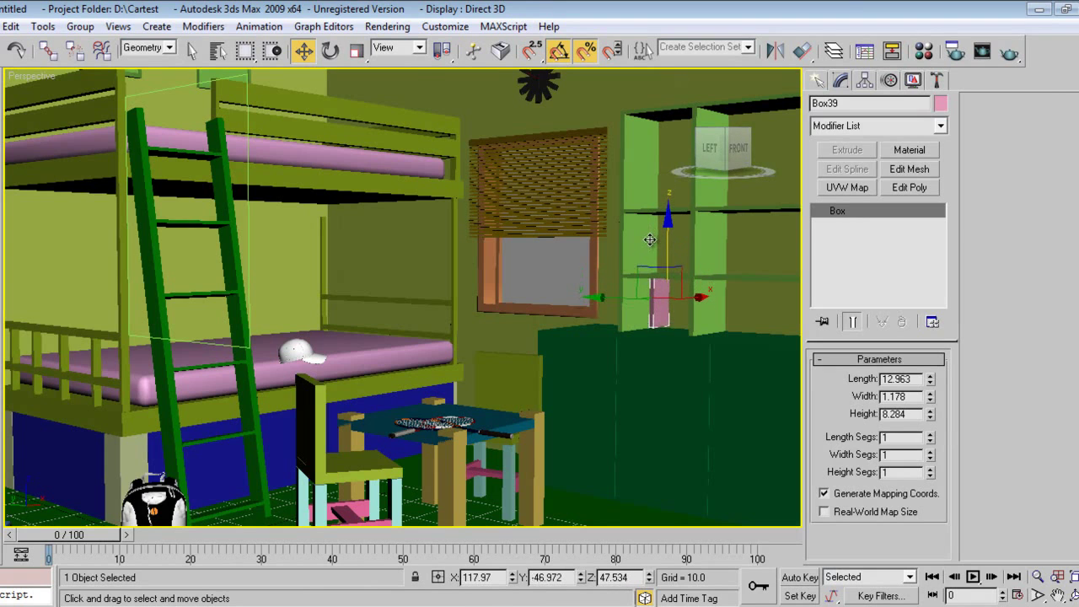
key(z)
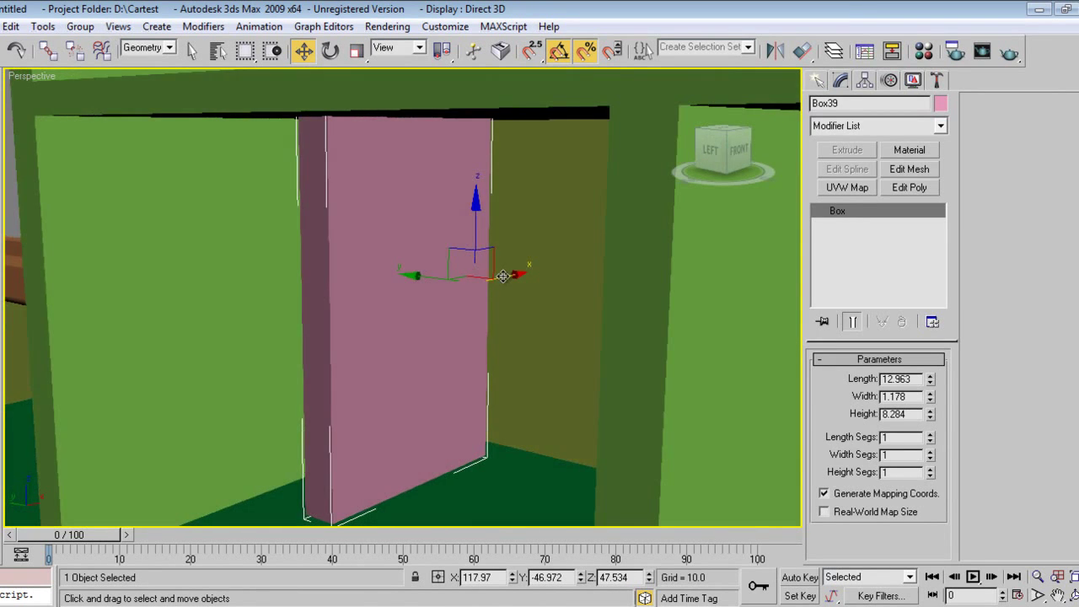
alt+middle_drag(503, 276, 454, 277)
drag(413, 172, 402, 209)
middle_drag(387, 303, 390, 304)
scroll(391, 303, down, 3)
scroll(390, 307, up, 2)
Tilt the box sideways so it leans like a book toward the shelf's side panel near the window
key(e)
drag(455, 236, 450, 228)
key(w)
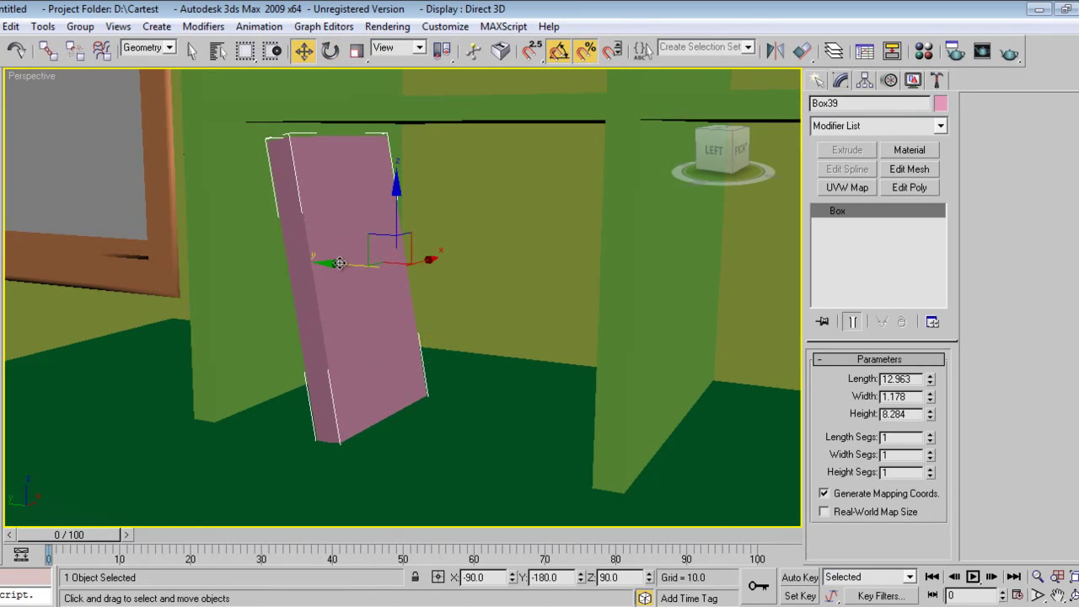
Clone the leaning box as one copy offset along the Y axis and set the copy's width to about 1.54
mouse_move(336, 263)
shift+mouse_down()
mouse_move(361, 261)
mouse_move(353, 265)
shift+mouse_up()
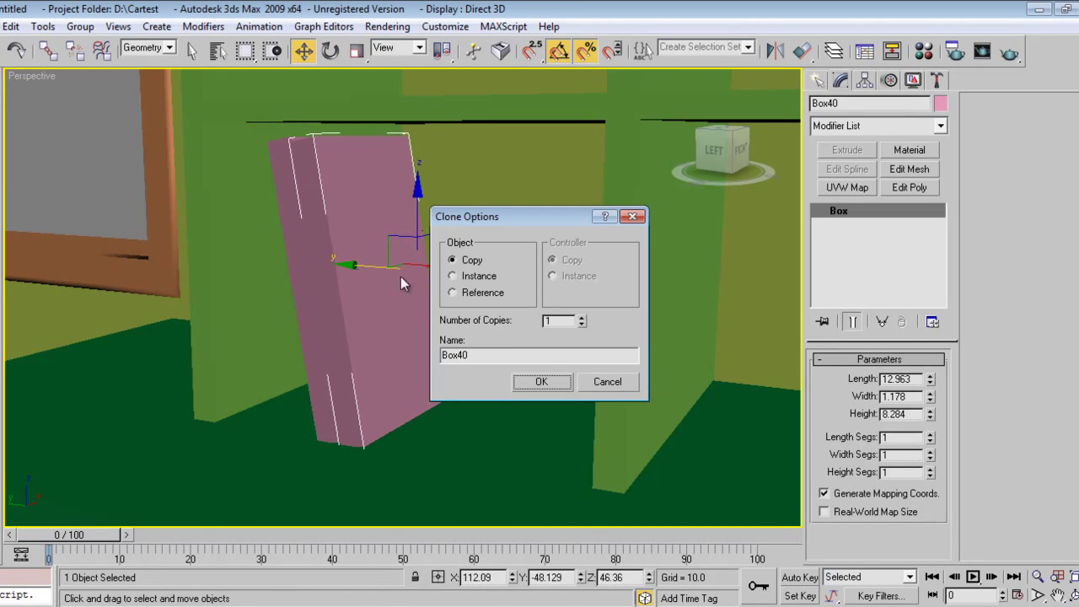
click(529, 382)
drag(931, 414, 930, 371)
right_click(931, 397)
Shift the thicker copy along the Y axis so it sits beside the first leaning box without overlapping it
drag(363, 267, 369, 266)
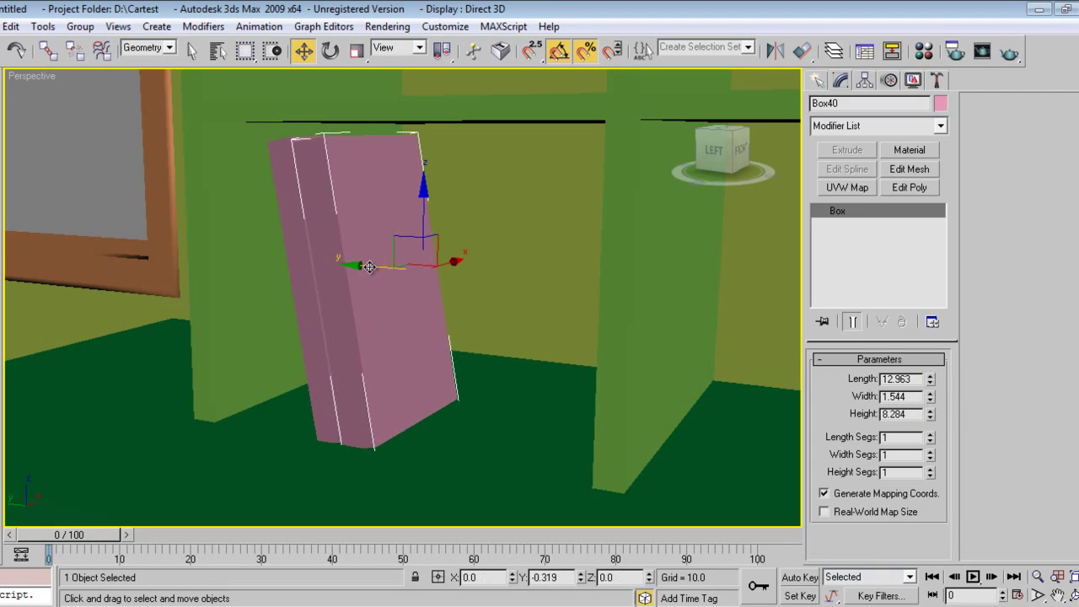
key(F3)
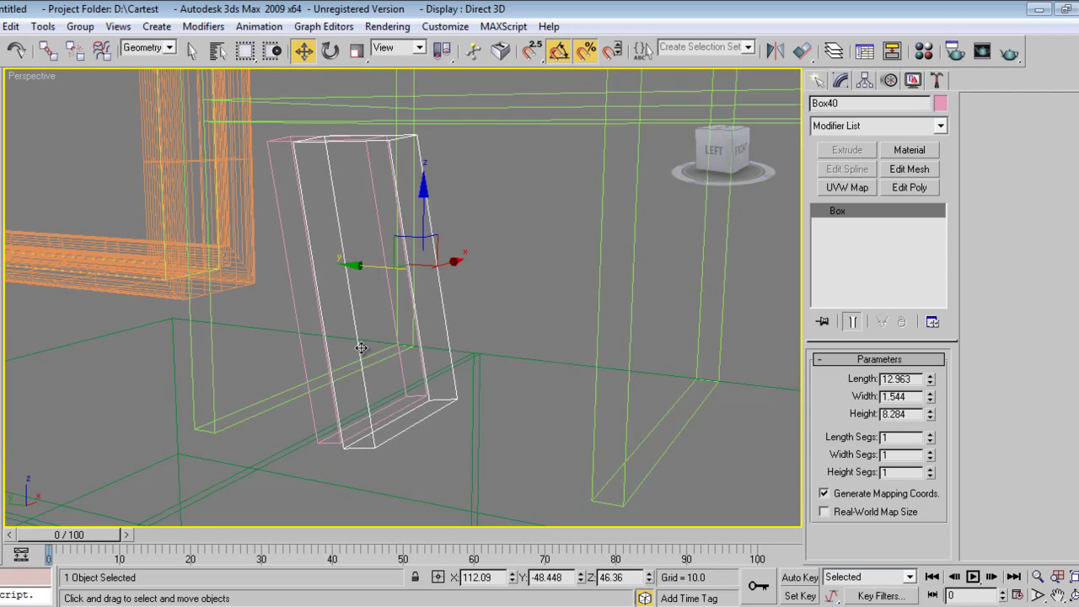
alt+middle_drag(368, 344, 374, 300)
drag(343, 272, 345, 270)
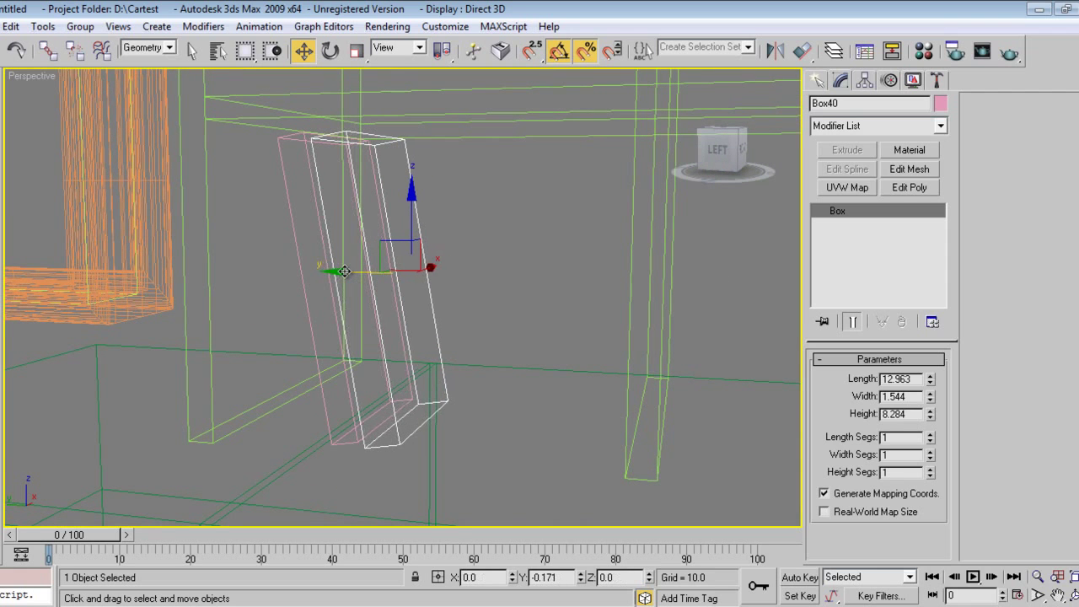
Clone the second leaning book as one copy along the Y axis, set the copy's width to about 2.24 and place it alongside
key(F3)
alt+middle_drag(362, 328, 378, 344)
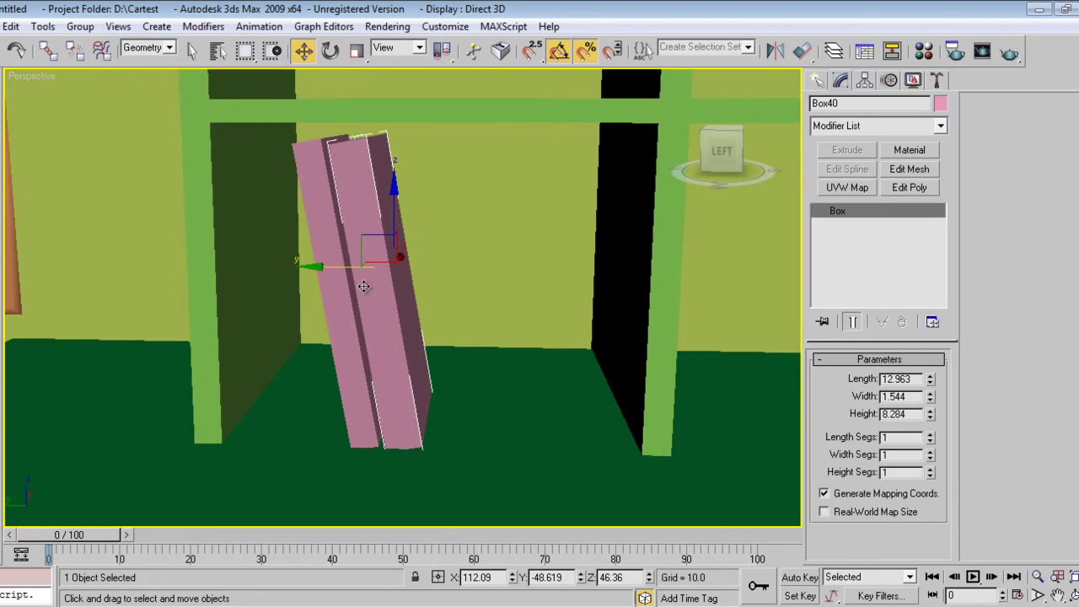
shift+drag(324, 266, 361, 266)
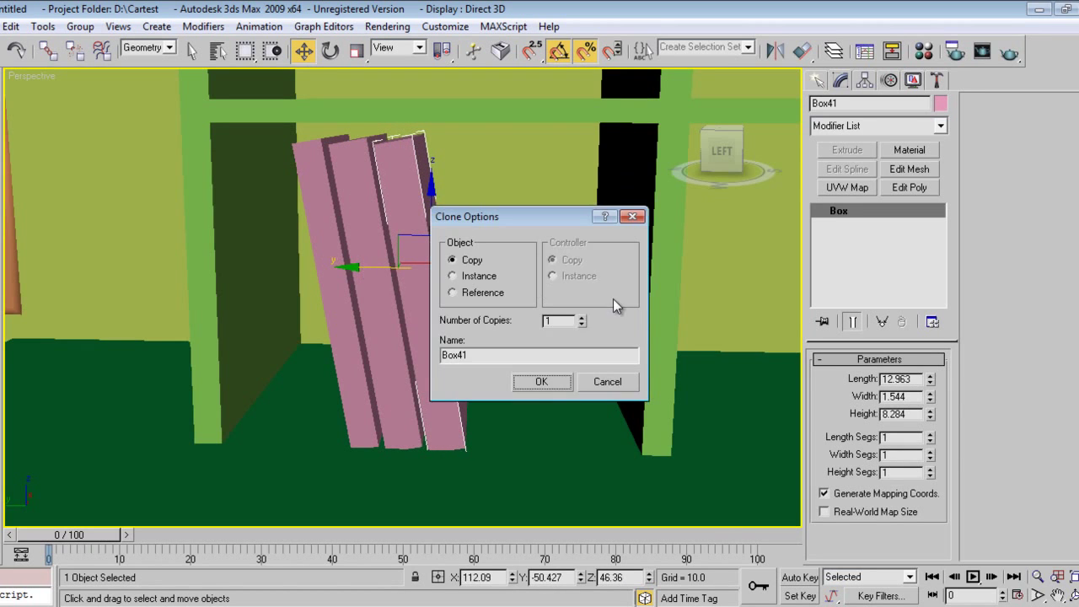
click(541, 382)
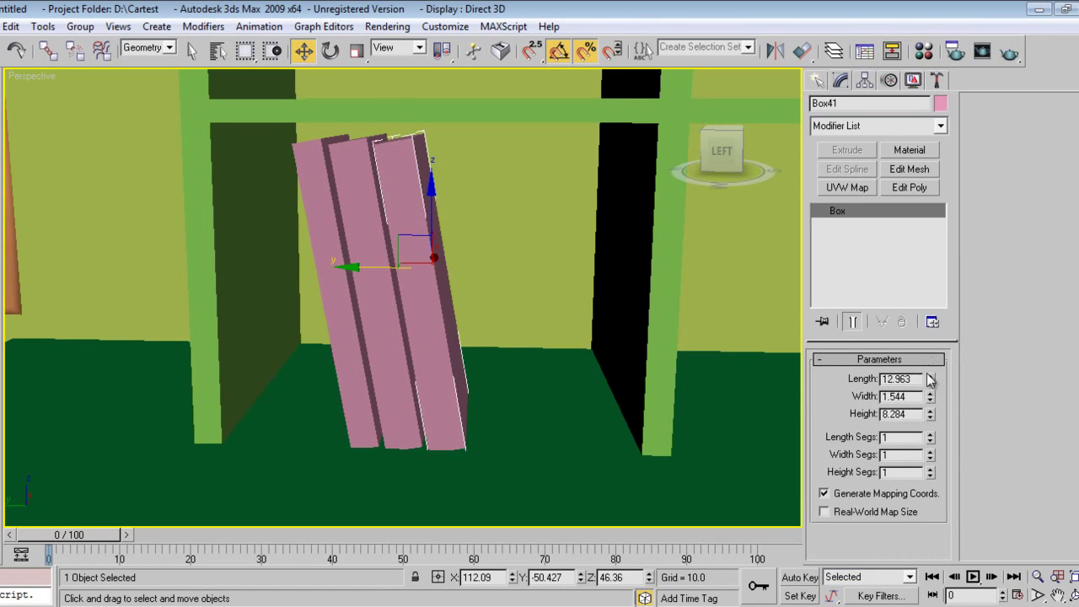
drag(930, 401, 937, 355)
drag(355, 266, 362, 267)
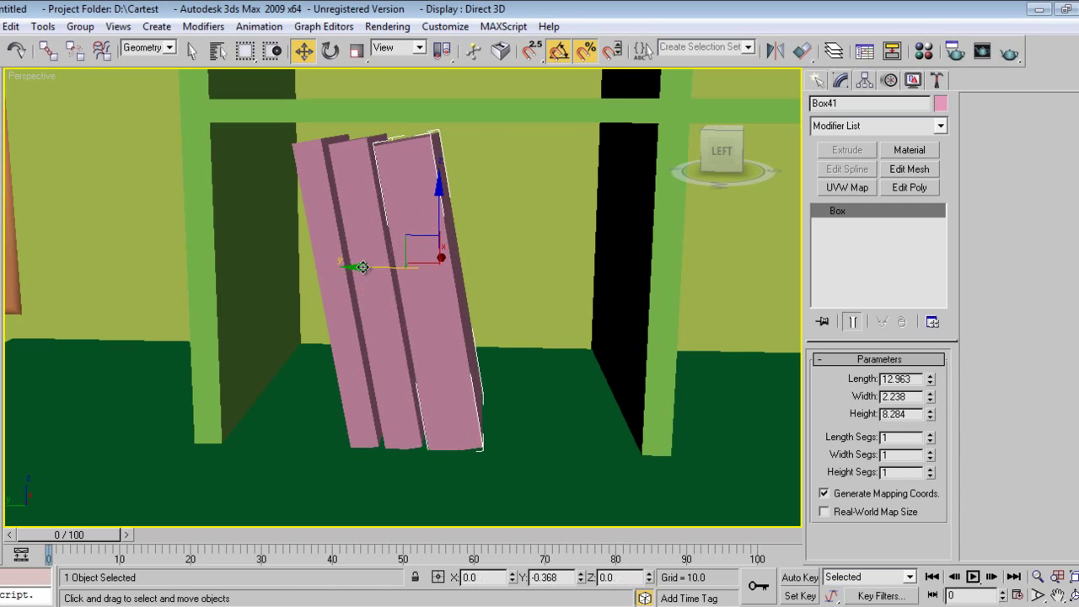
Clone the thinnest leaning book as one copy beyond the thickest one and rotate the copy so it leans the opposite way
alt+middle_drag(421, 332, 386, 342)
click(356, 352)
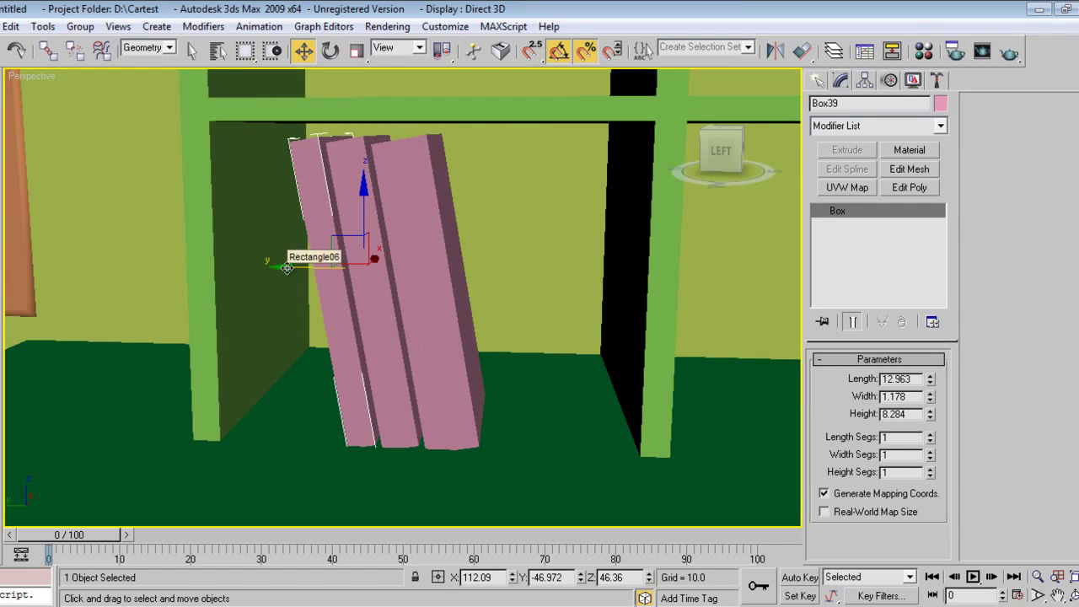
mouse_move(287, 268)
shift+mouse_down()
mouse_move(438, 266)
mouse_move(403, 265)
mouse_move(411, 265)
shift+mouse_up()
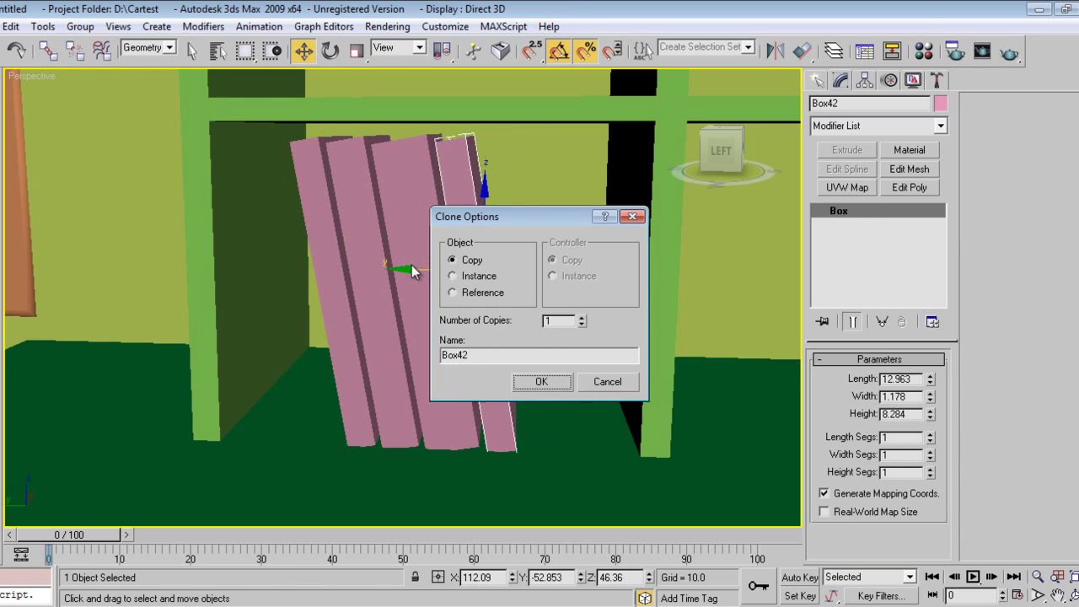
click(526, 380)
key(e)
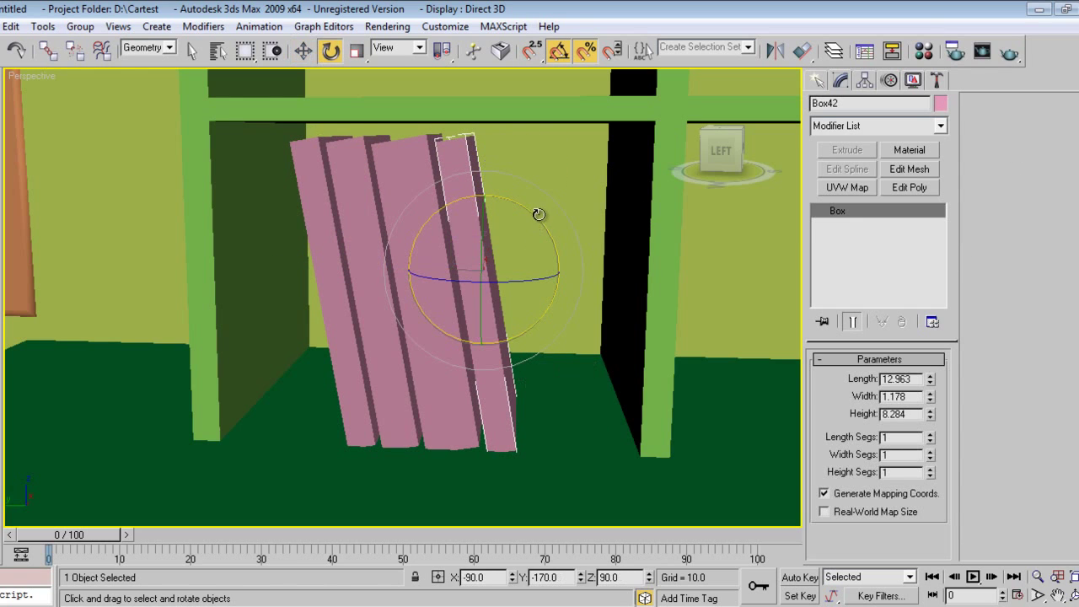
alt+middle_drag(589, 291, 548, 280)
drag(576, 243, 595, 239)
key(w)
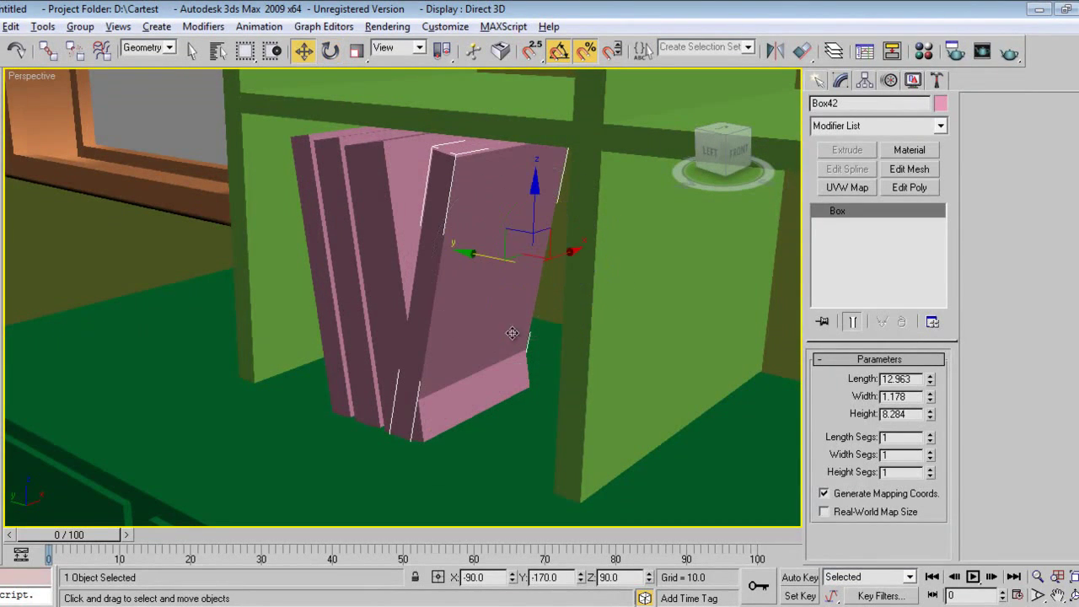
Move the oppositely leaning book along the Y axis so it rests against the compartment's side panel farther from the window
key(l)
key(p)
drag(401, 272, 500, 262)
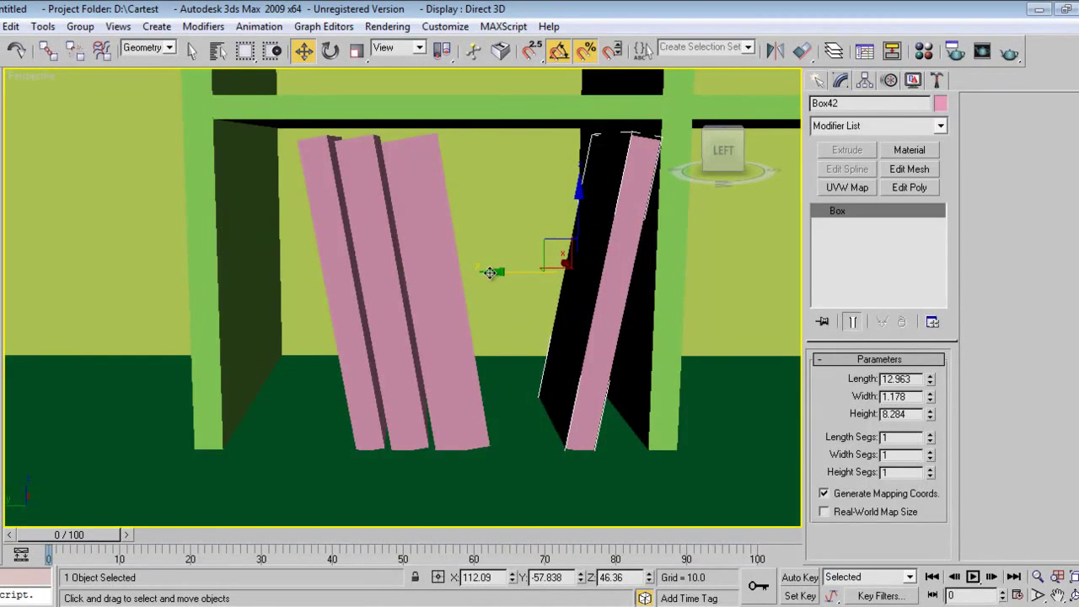
mouse_move(488, 273)
alt+middle_down()
mouse_move(497, 313)
mouse_move(470, 343)
mouse_move(387, 367)
mouse_move(401, 356)
mouse_move(408, 376)
mouse_move(446, 379)
mouse_move(436, 374)
mouse_move(506, 355)
mouse_move(379, 342)
mouse_move(363, 351)
mouse_move(366, 342)
alt+middle_up()
drag(373, 210, 354, 200)
alt+middle_drag(376, 306, 331, 328)
scroll(379, 295, down, 2)
scroll(460, 349, down, 2)
Check the books through the camera view and select all four books in the lowest compartment together
click(317, 300)
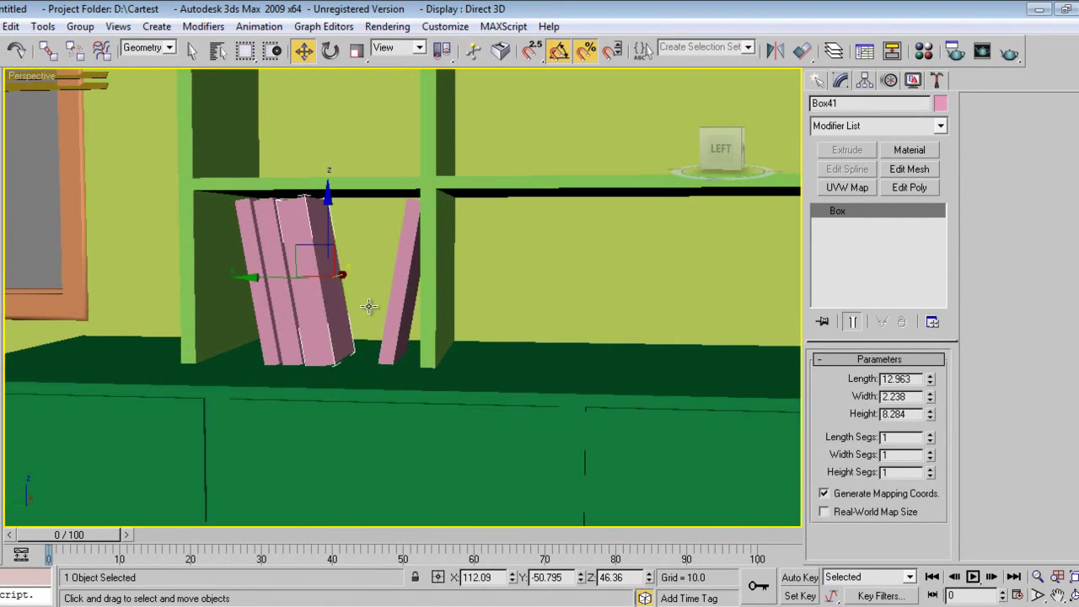
key(c)
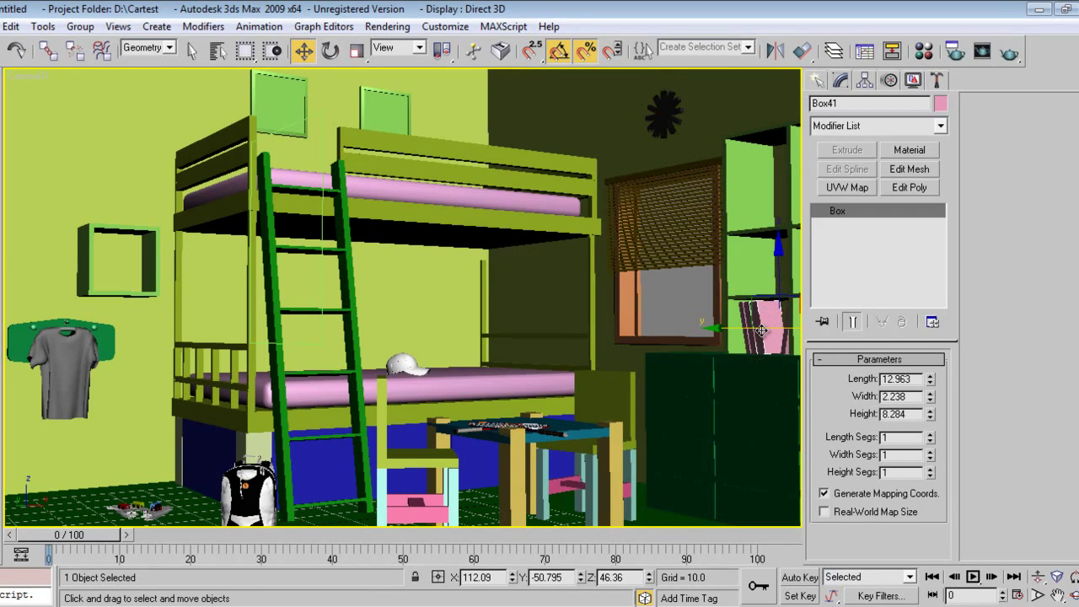
key(z)
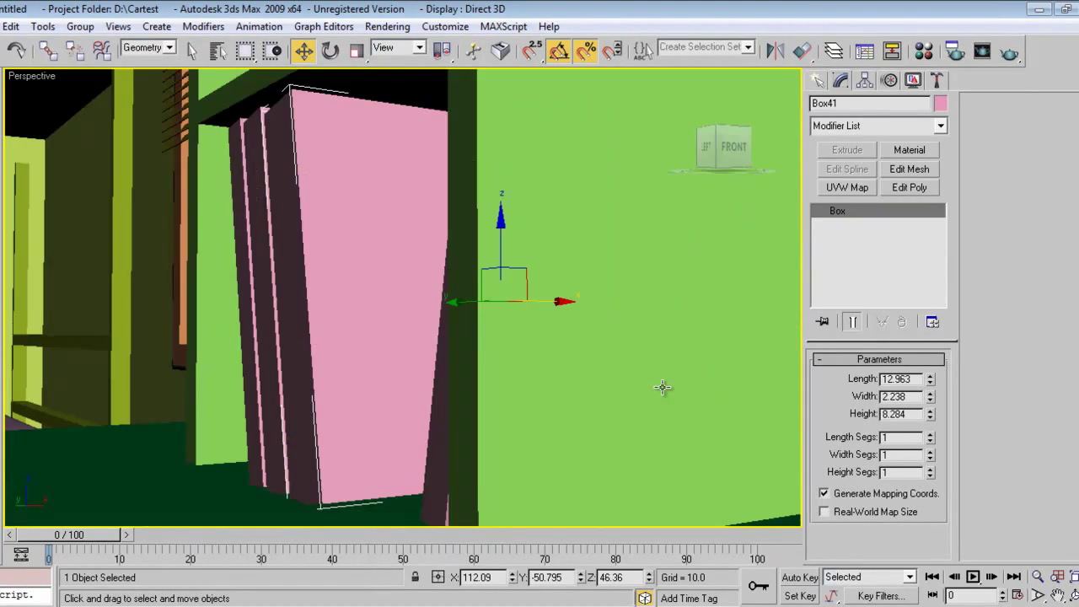
scroll(429, 419, down, 6)
click(384, 331)
key(F3)
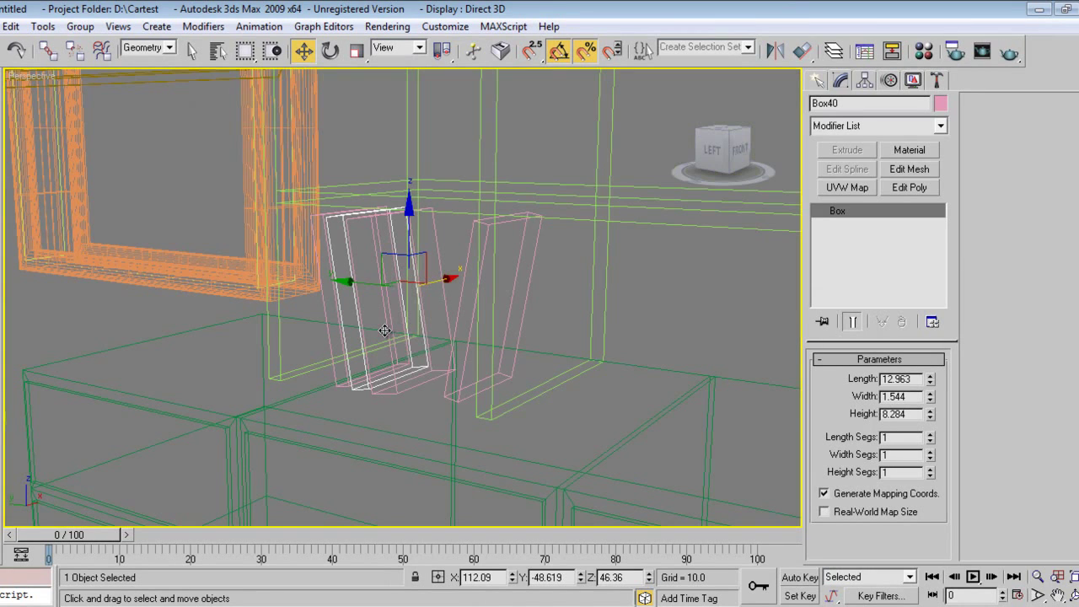
click(448, 319)
key(F3)
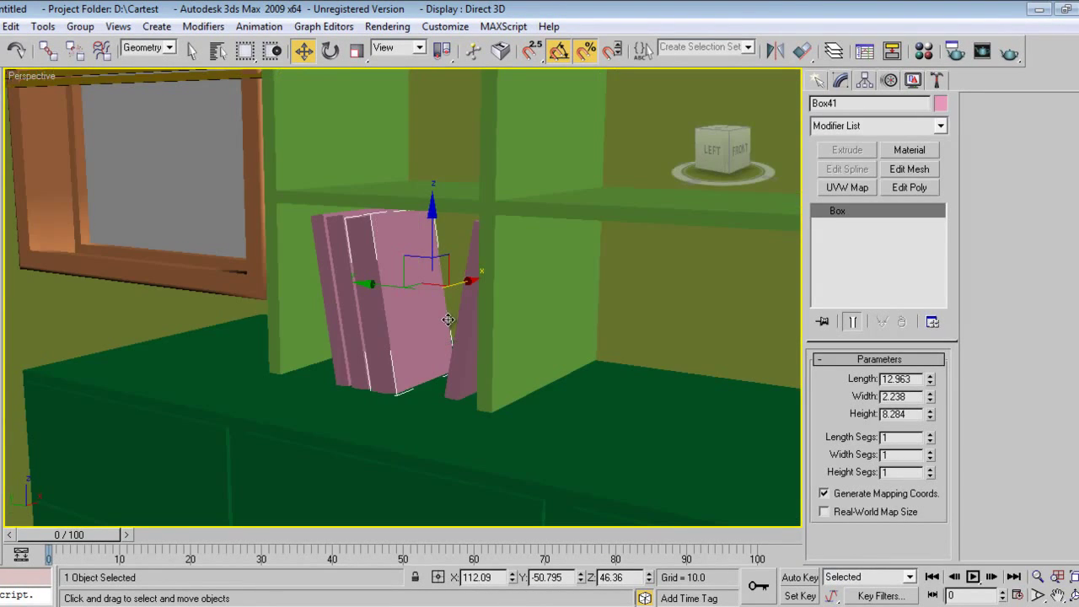
ctrl+click(349, 338)
ctrl+click(338, 345)
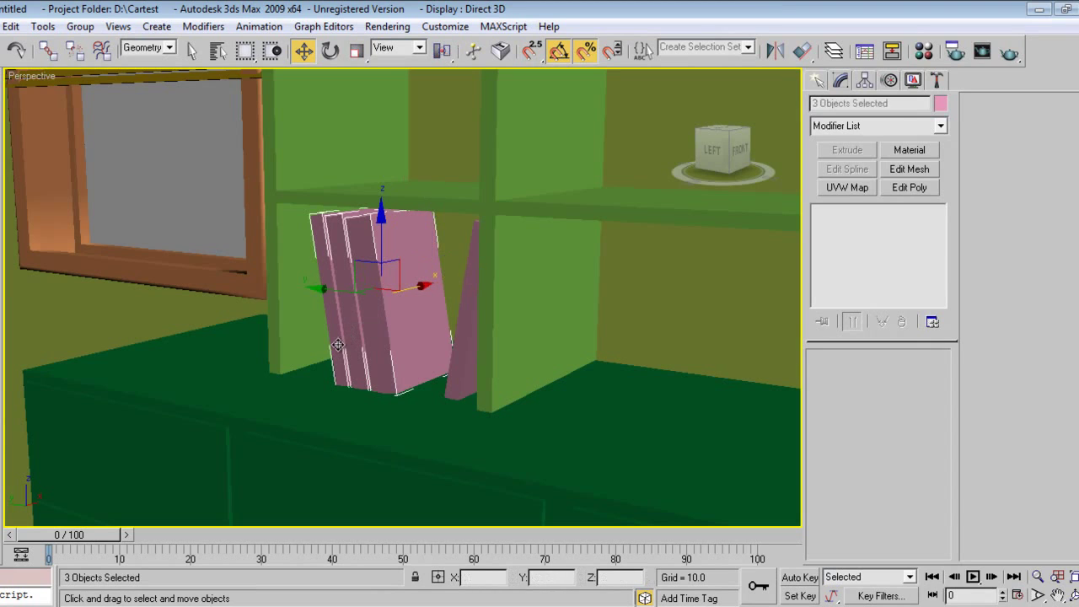
ctrl+click(467, 354)
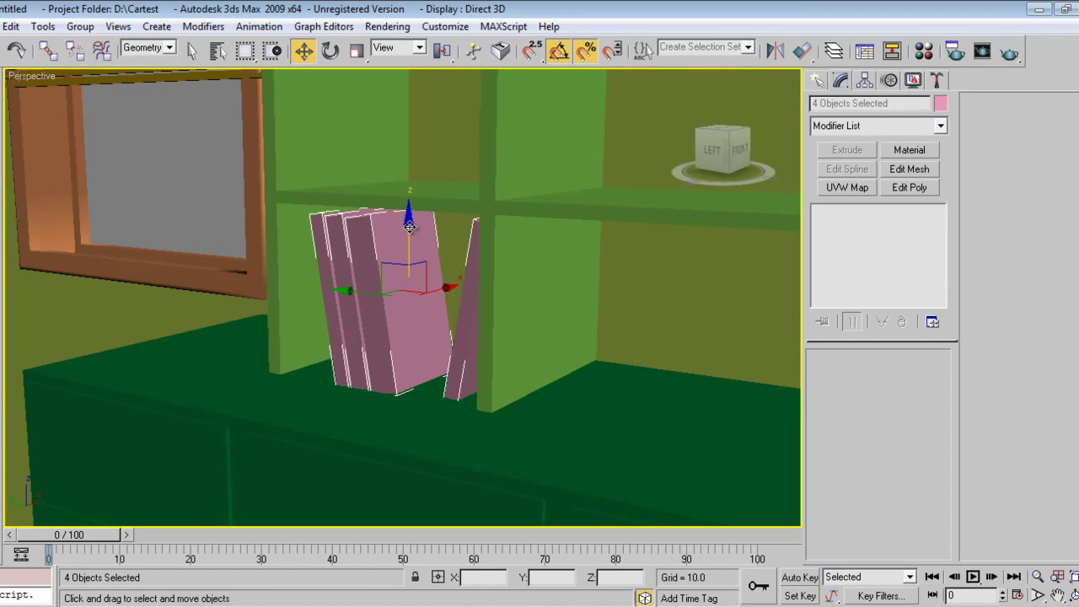